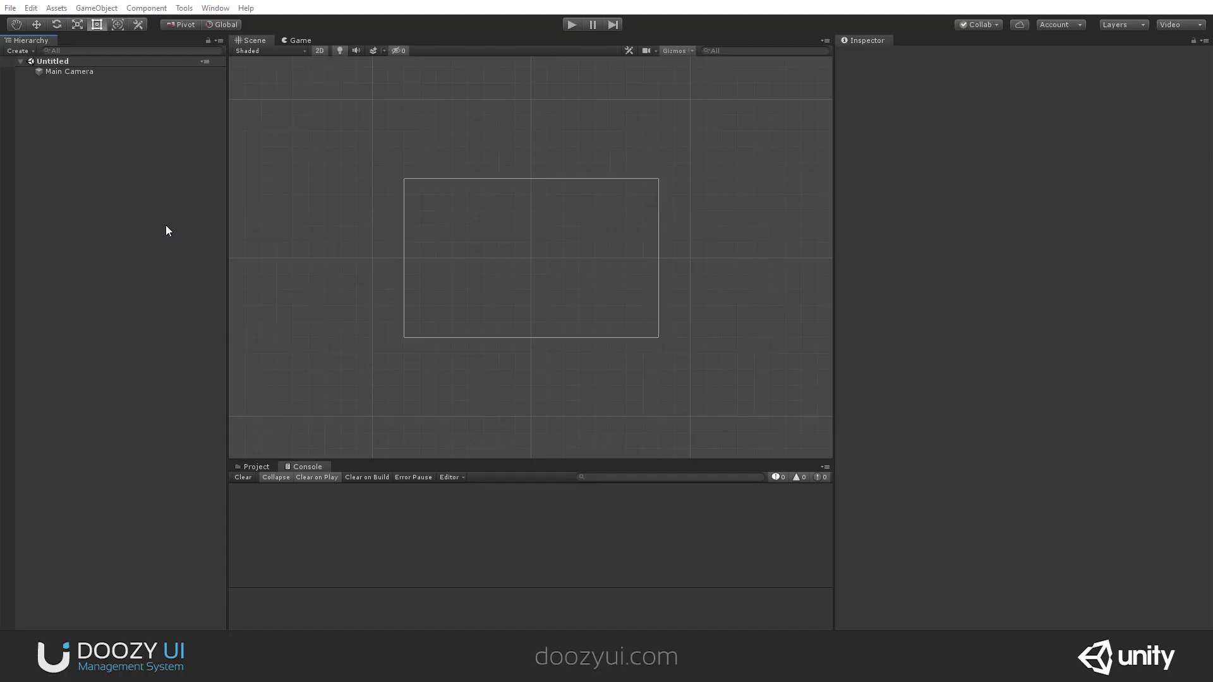
Add a Doozy UIButton to the empty scene
right_click(131, 168)
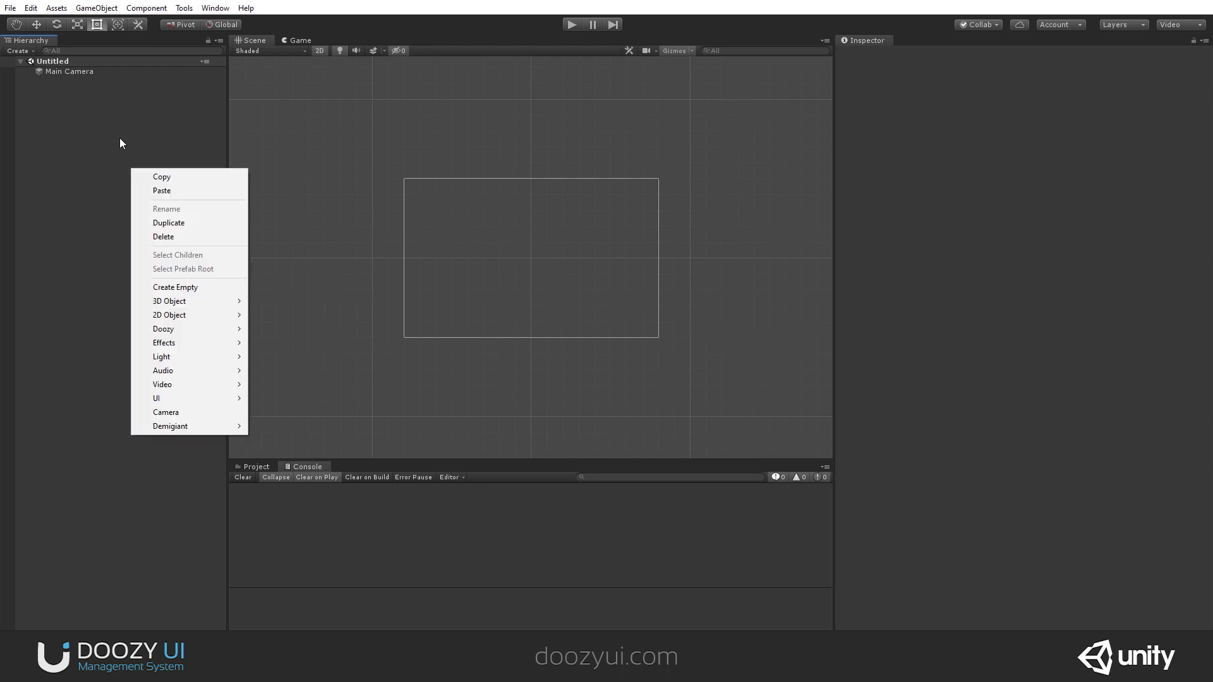
click(119, 143)
right_click(105, 117)
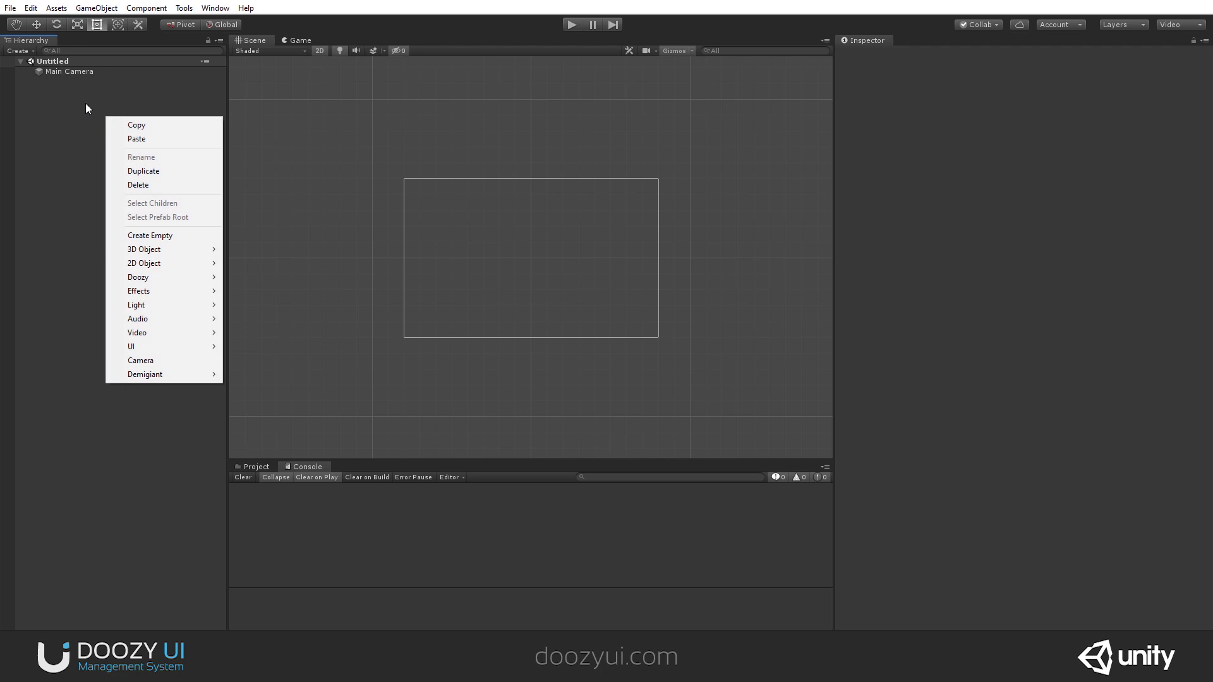
mouse_move(149, 277)
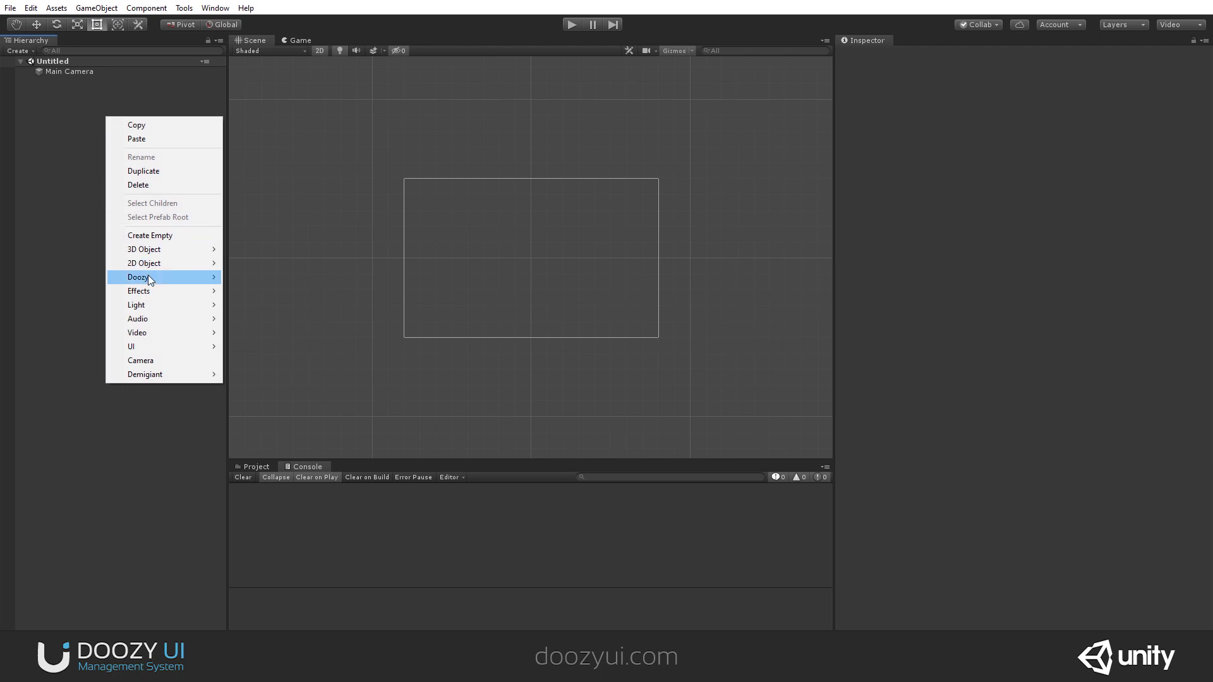
mouse_move(259, 278)
click(389, 281)
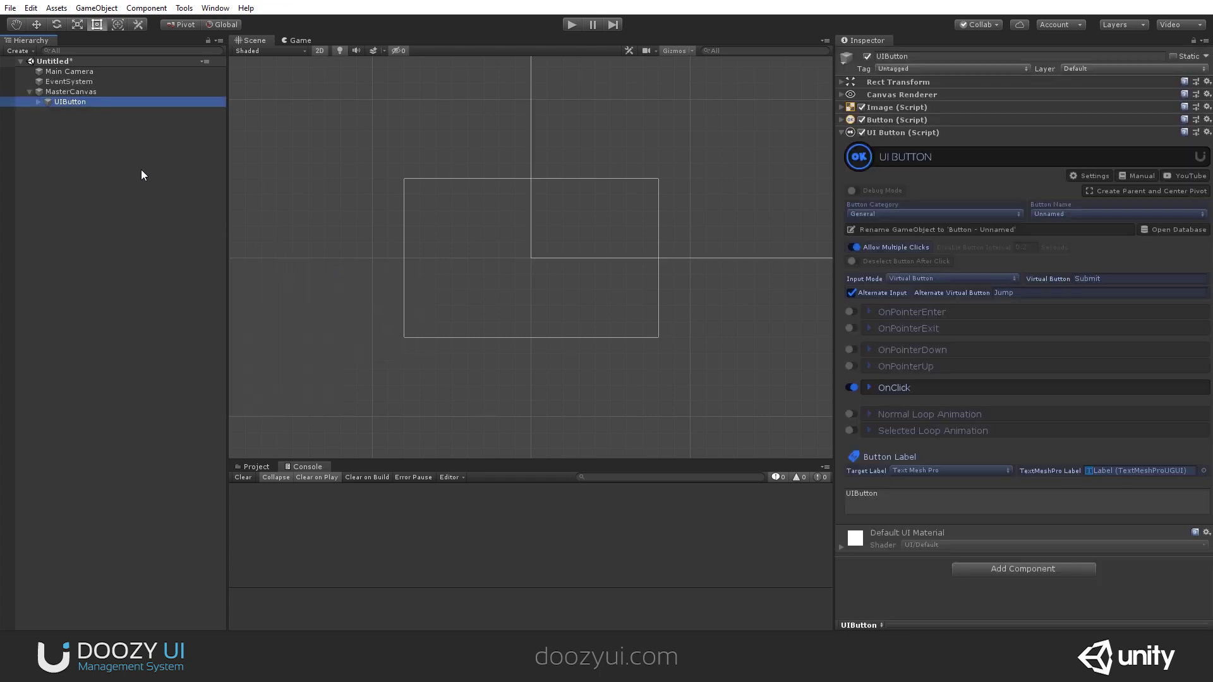
key(f)
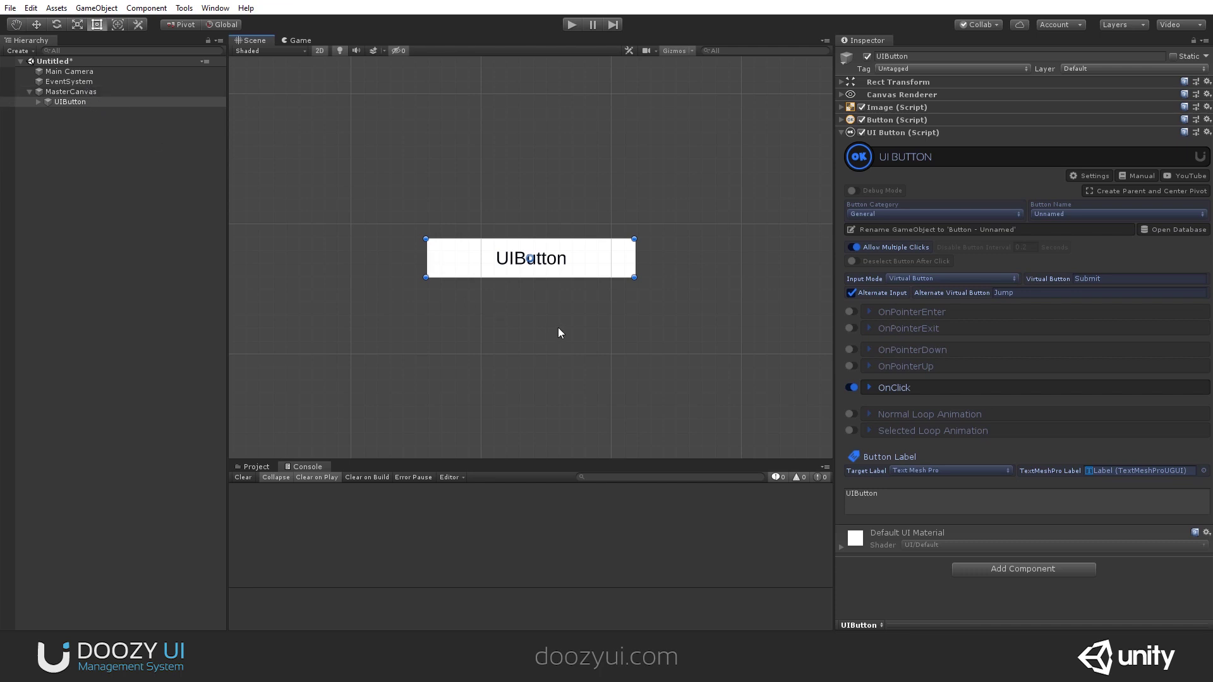
scroll(542, 281, down, 3)
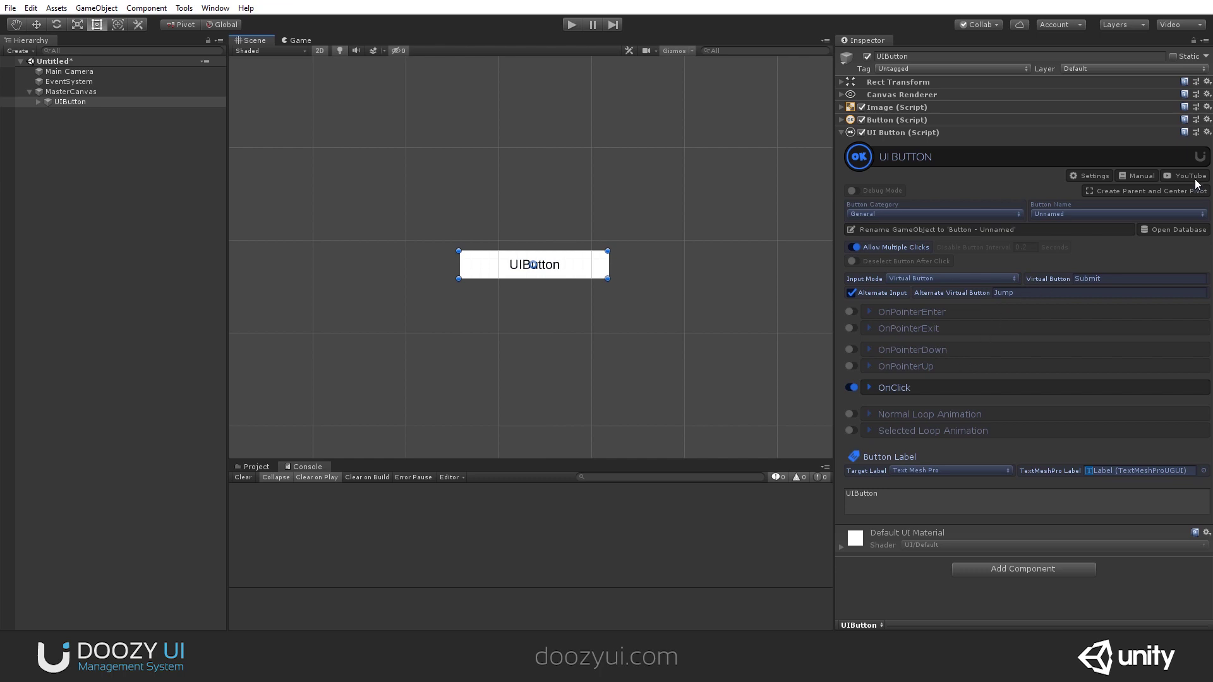
Enable the OnDoubleClick, OnLongClick, OnSelected and OnDeselected behaviors in the UIButton editor settings
click(1080, 177)
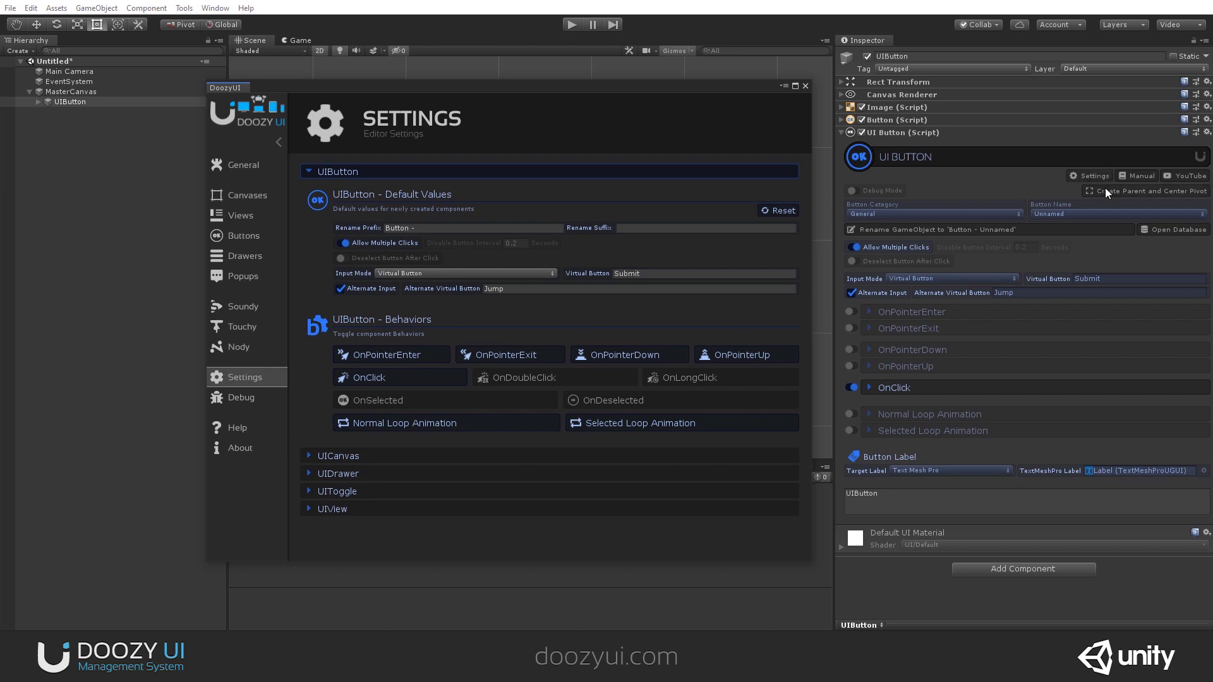
click(533, 377)
click(679, 379)
click(572, 400)
click(535, 396)
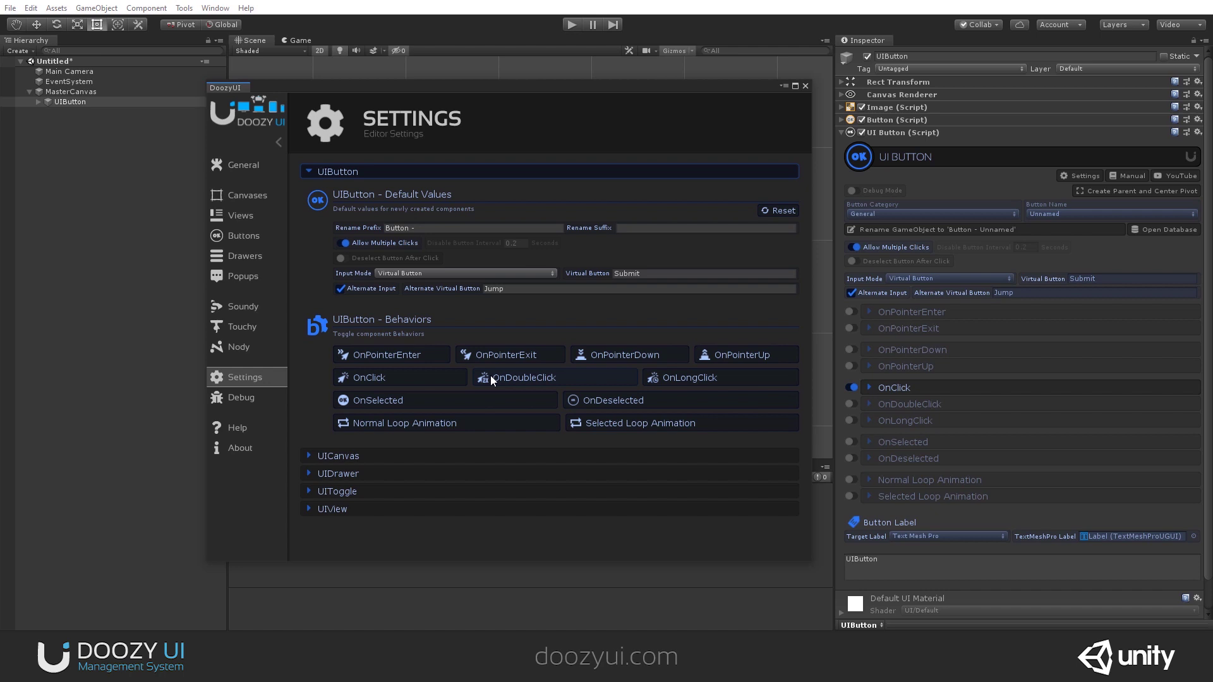
Disable the OnPointerUp, OnPointerDown, OnDoubleClick and OnLongClick behaviors for UIButton, and re-enable all four
click(714, 357)
click(626, 355)
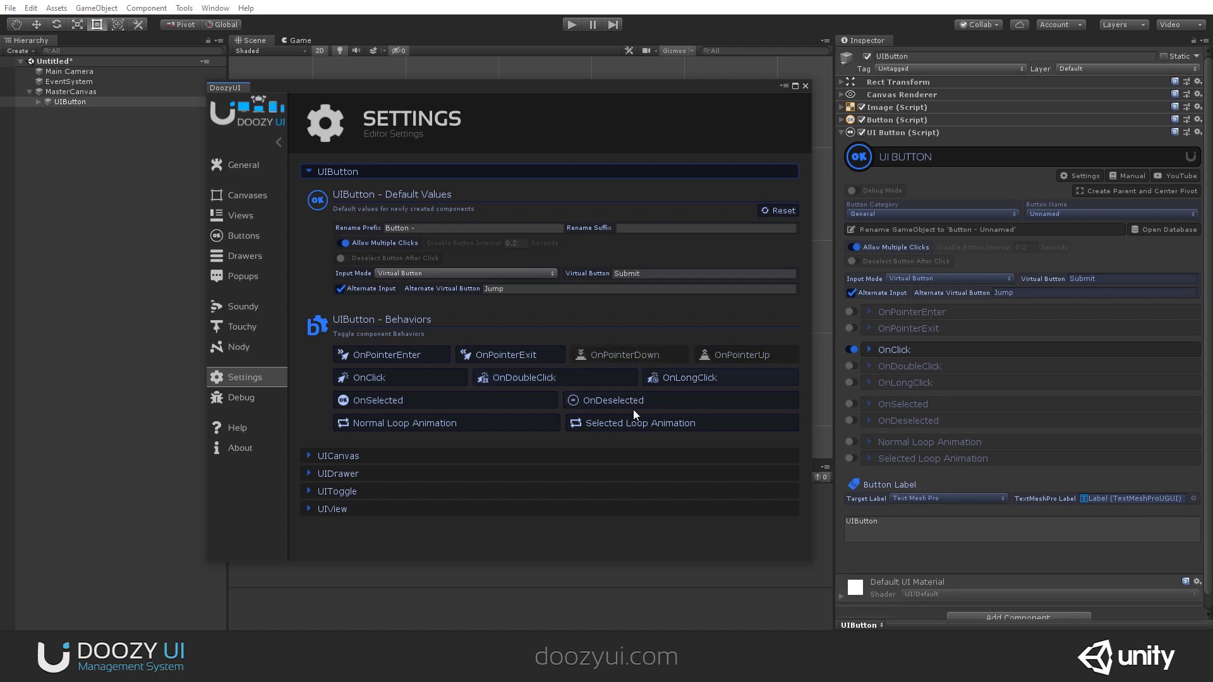
click(518, 380)
click(691, 375)
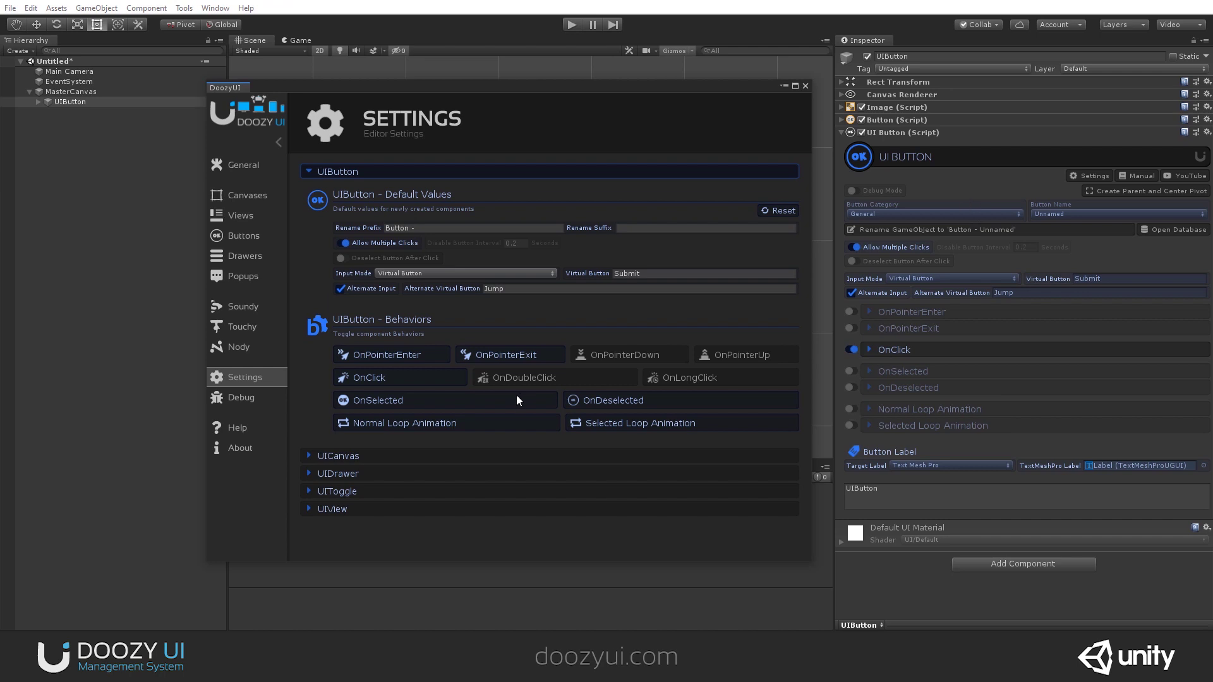
click(581, 374)
click(685, 380)
click(721, 361)
click(623, 355)
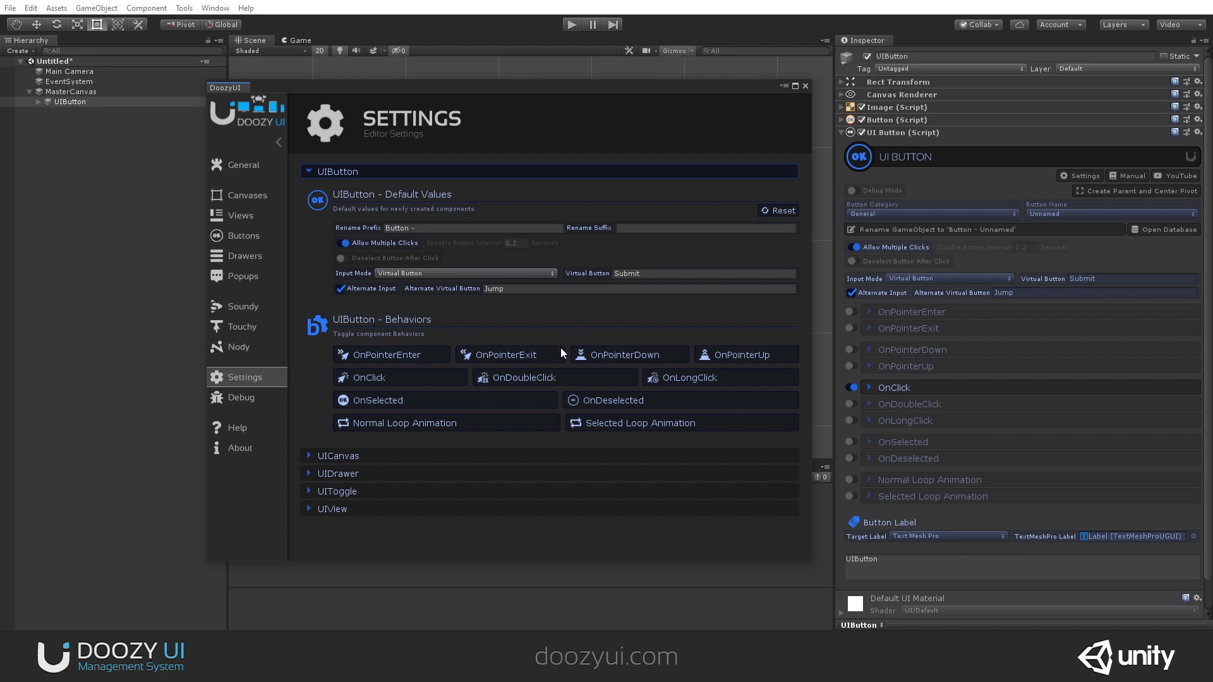
drag(470, 91, 469, 94)
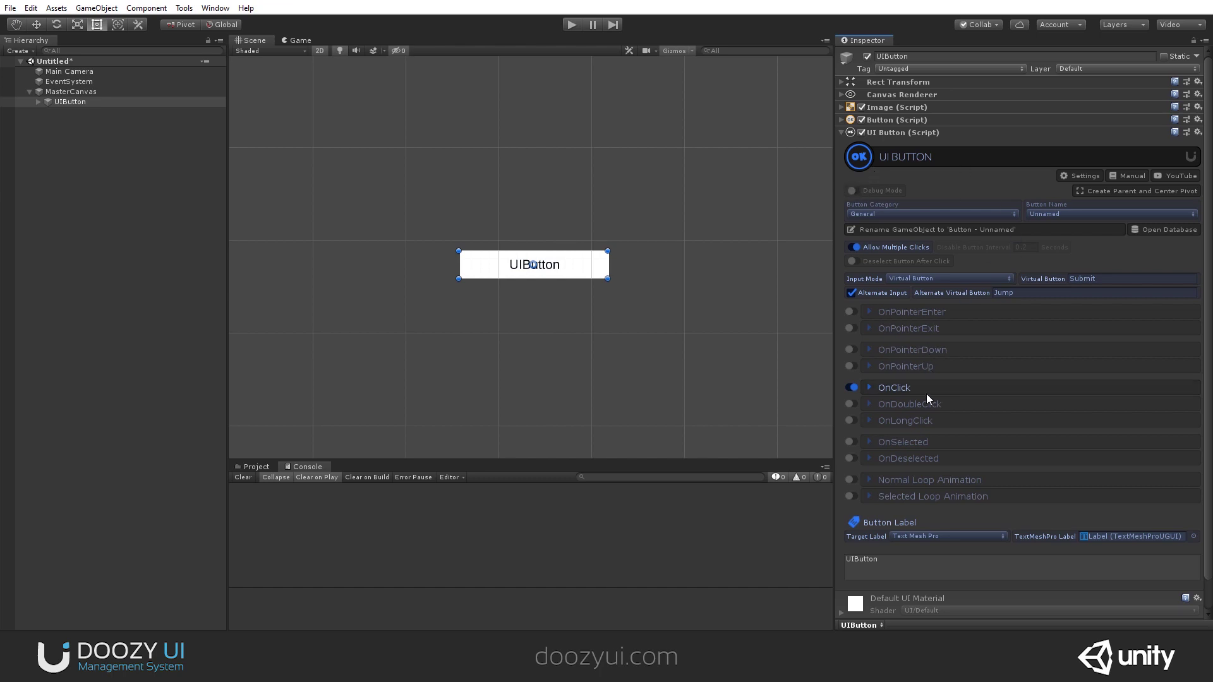
Enable global debugging for UIButton components in the DoozyUI debug settings
click(184, 8)
mouse_move(208, 22)
click(271, 21)
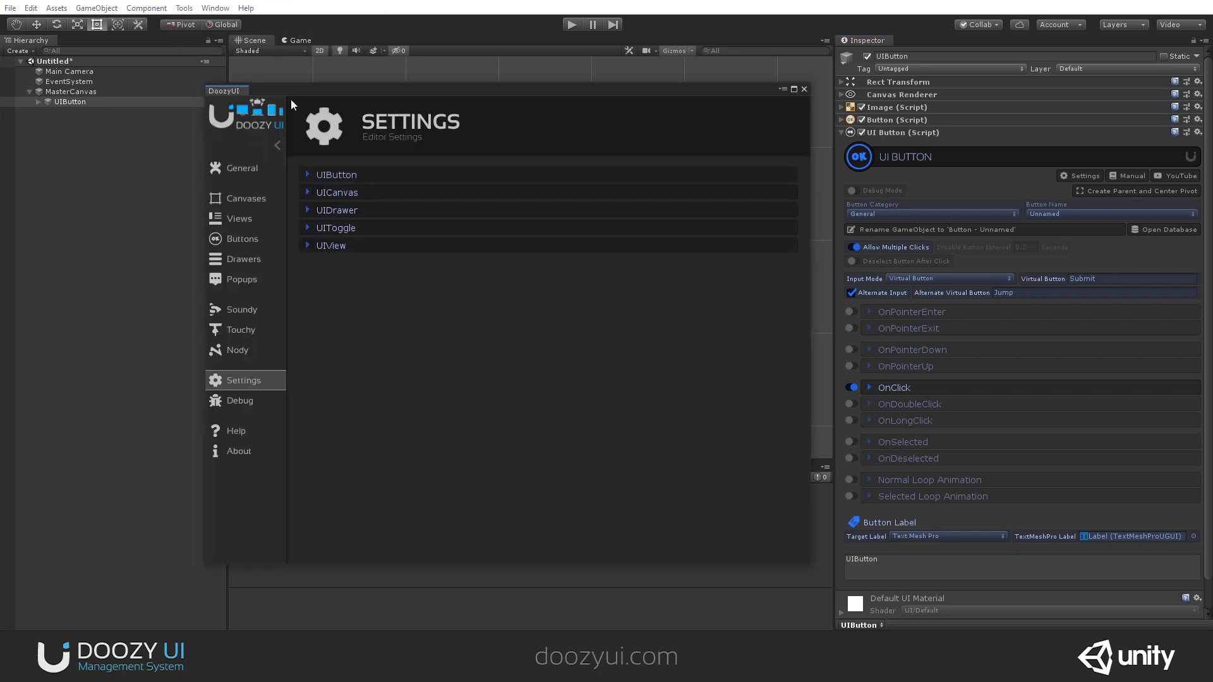
click(260, 401)
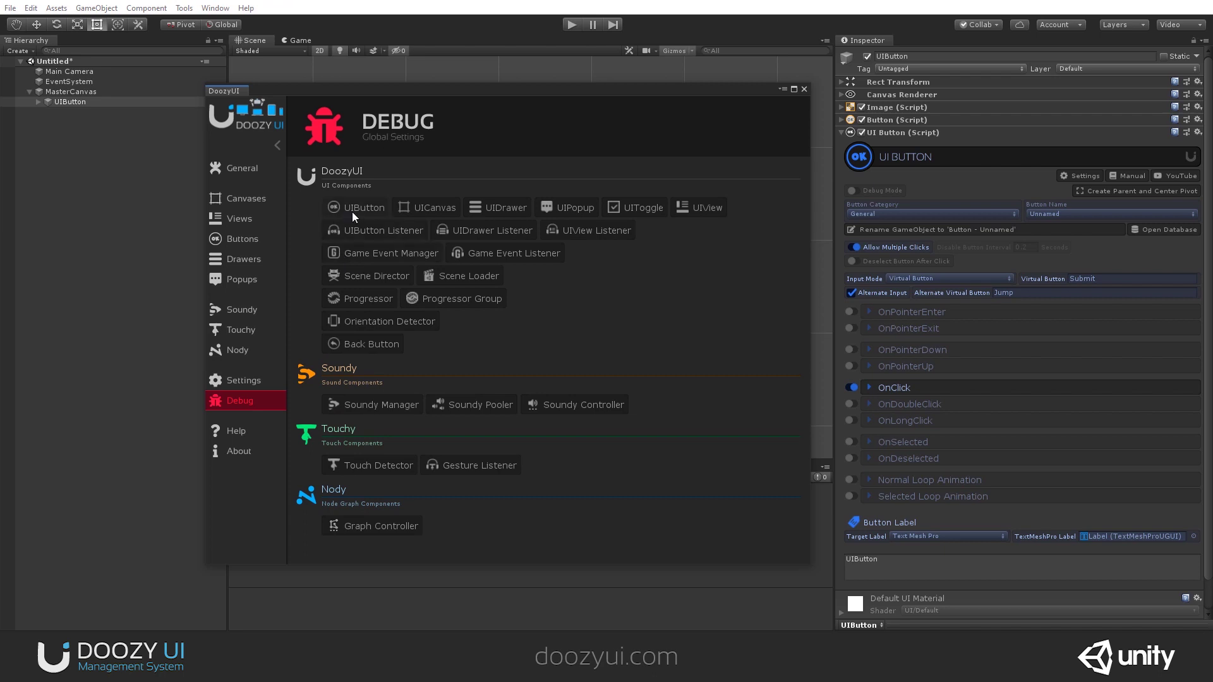
click(377, 207)
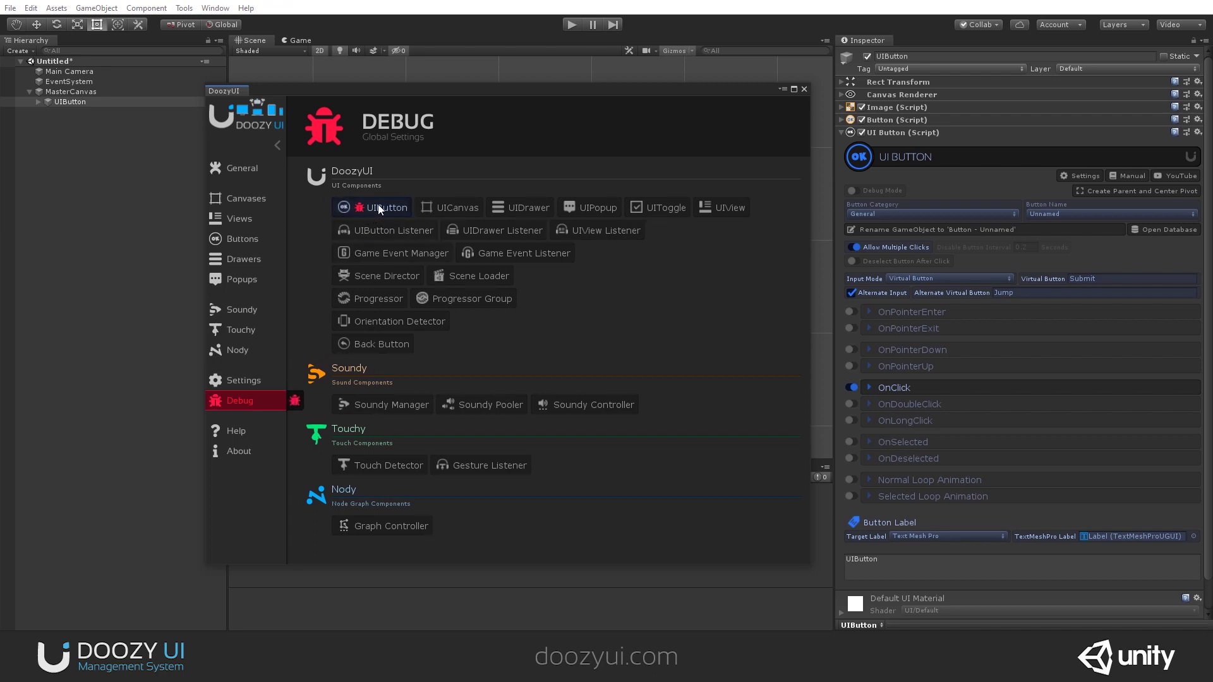
drag(385, 92, 365, 79)
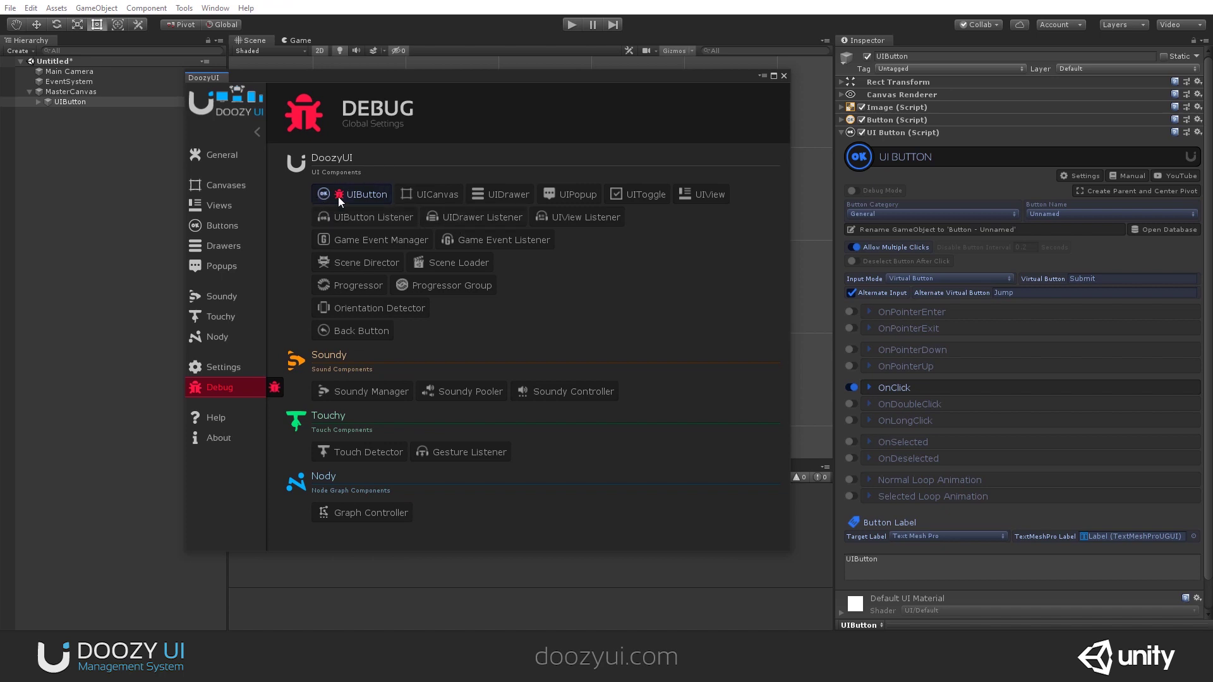
Try the selected button's own Debug Mode switch, and disable global UIButton debugging again
click(854, 192)
click(366, 197)
click(782, 75)
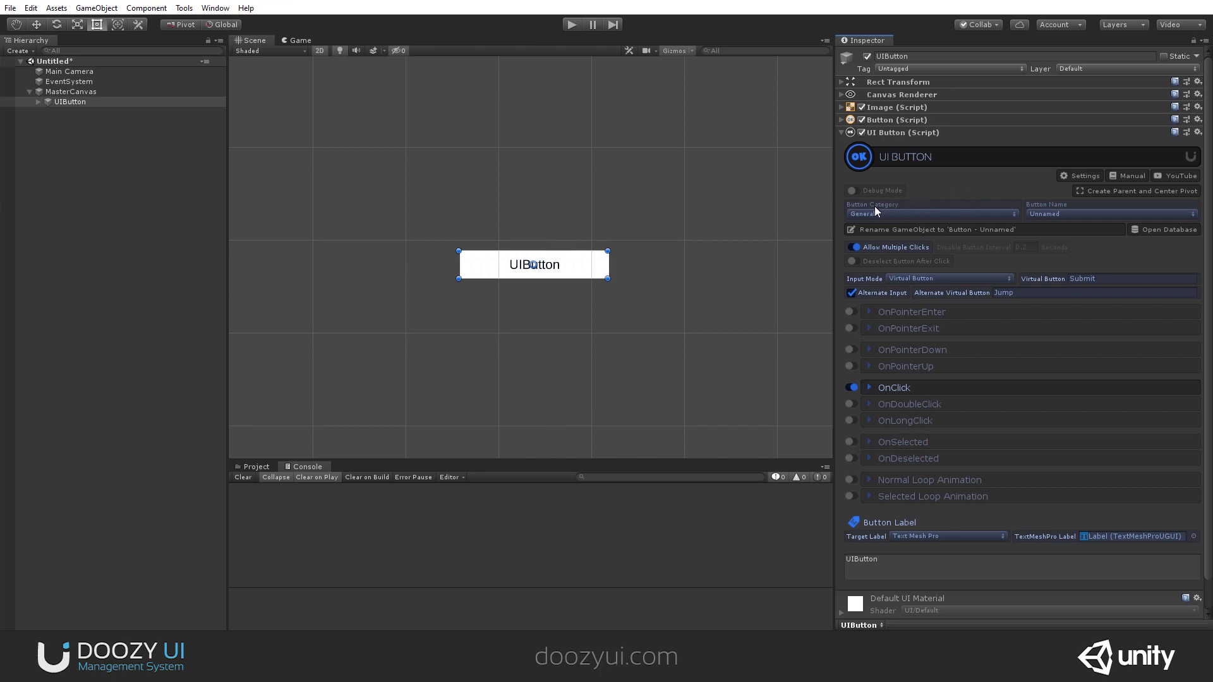
Set the UIButton's category to Example and review that category's button names in the button database
click(1174, 230)
click(349, 226)
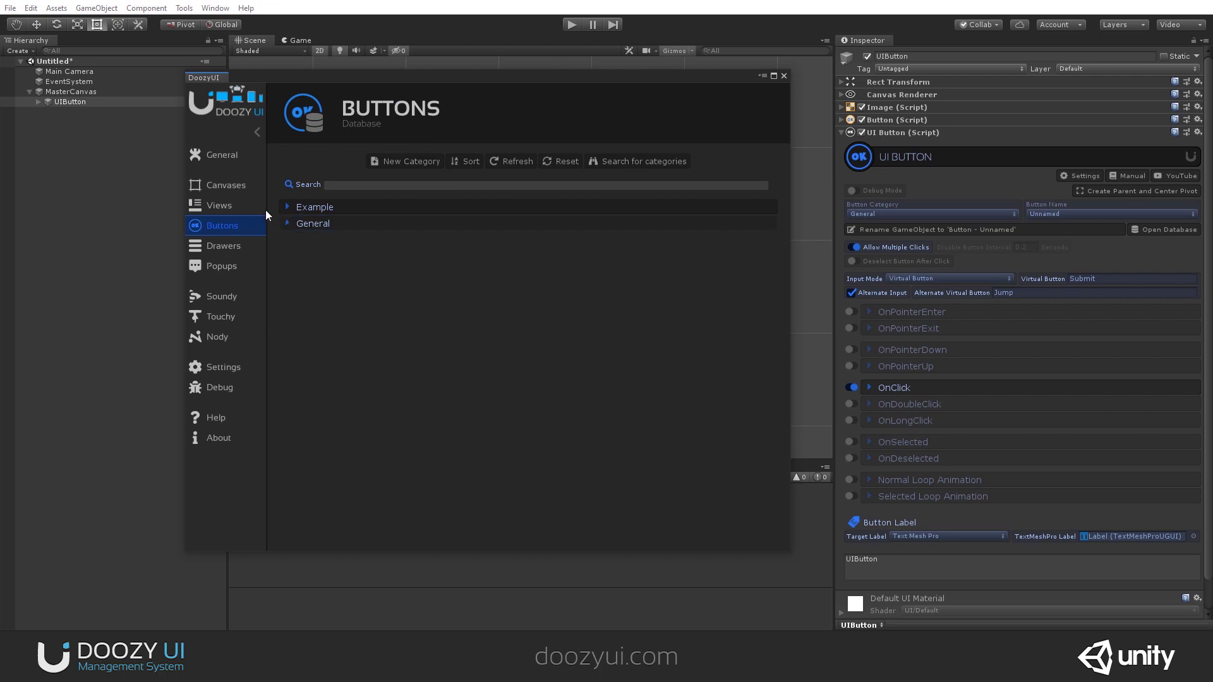
click(897, 214)
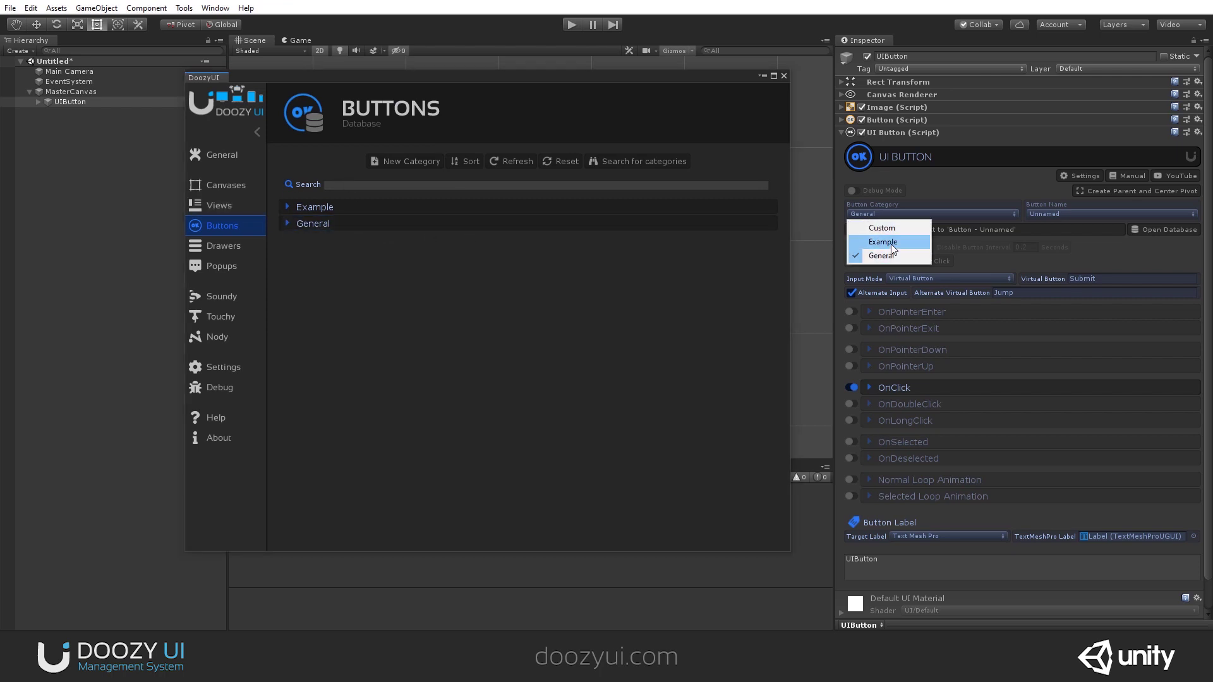
click(879, 242)
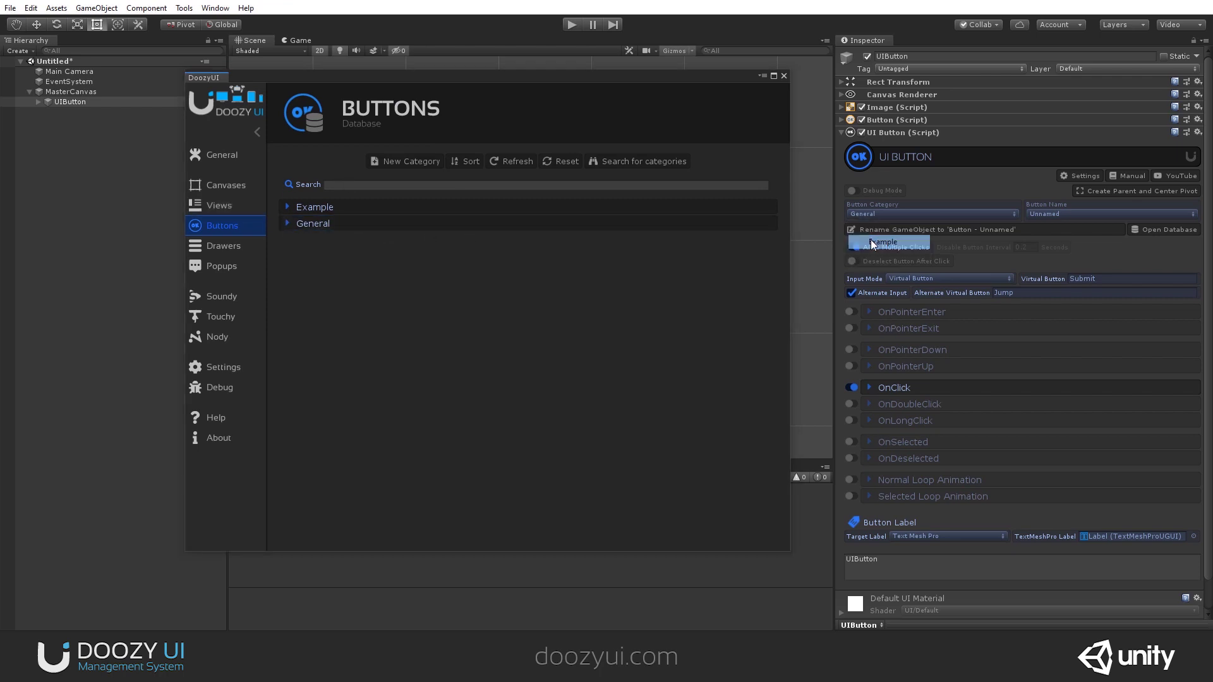
click(523, 204)
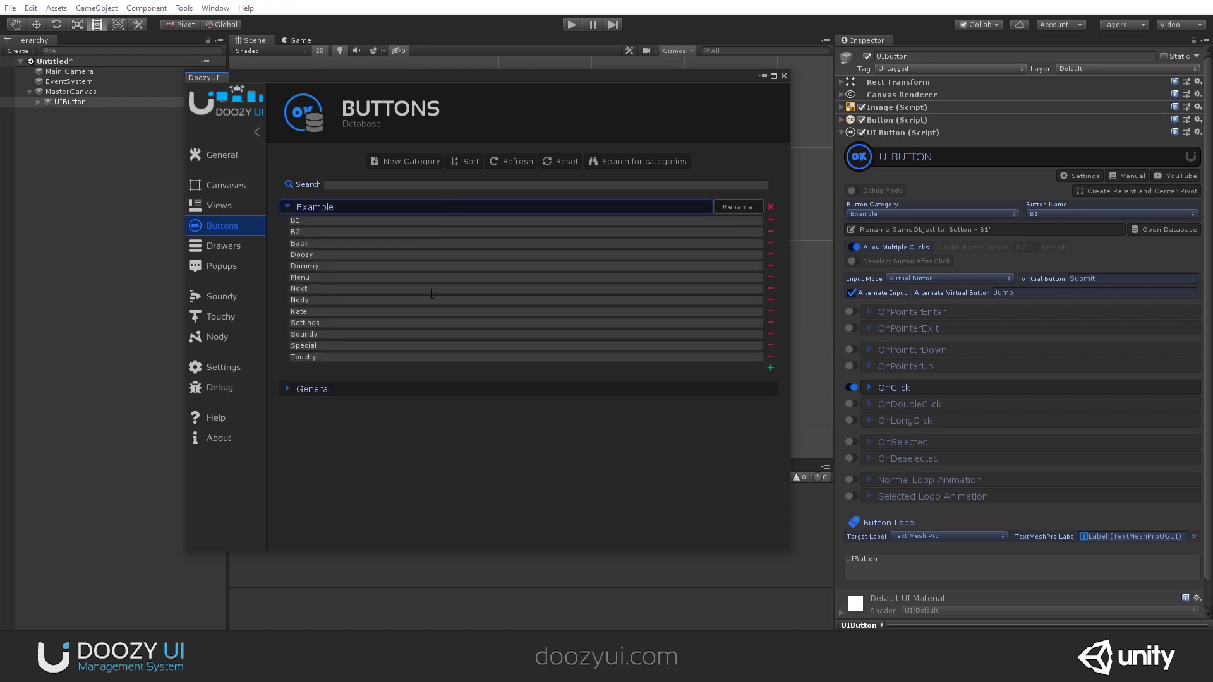
click(1025, 212)
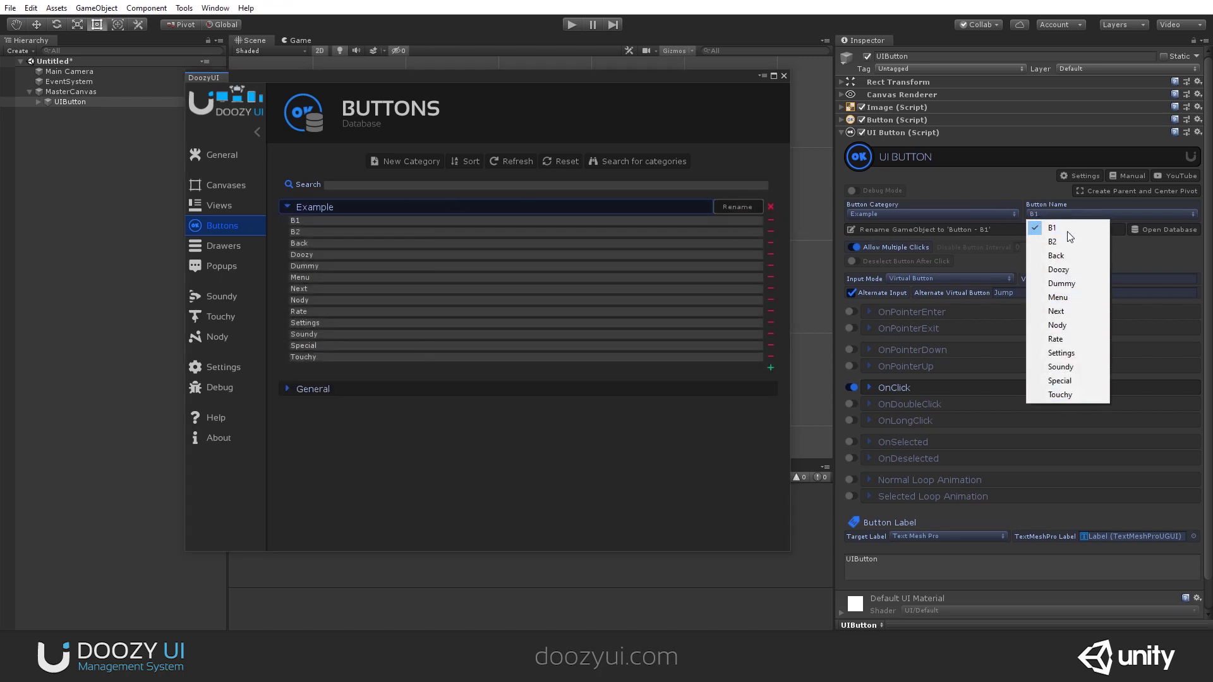
click(332, 206)
click(332, 206)
Add the button name MyNewButton to the General category in the button database
click(323, 222)
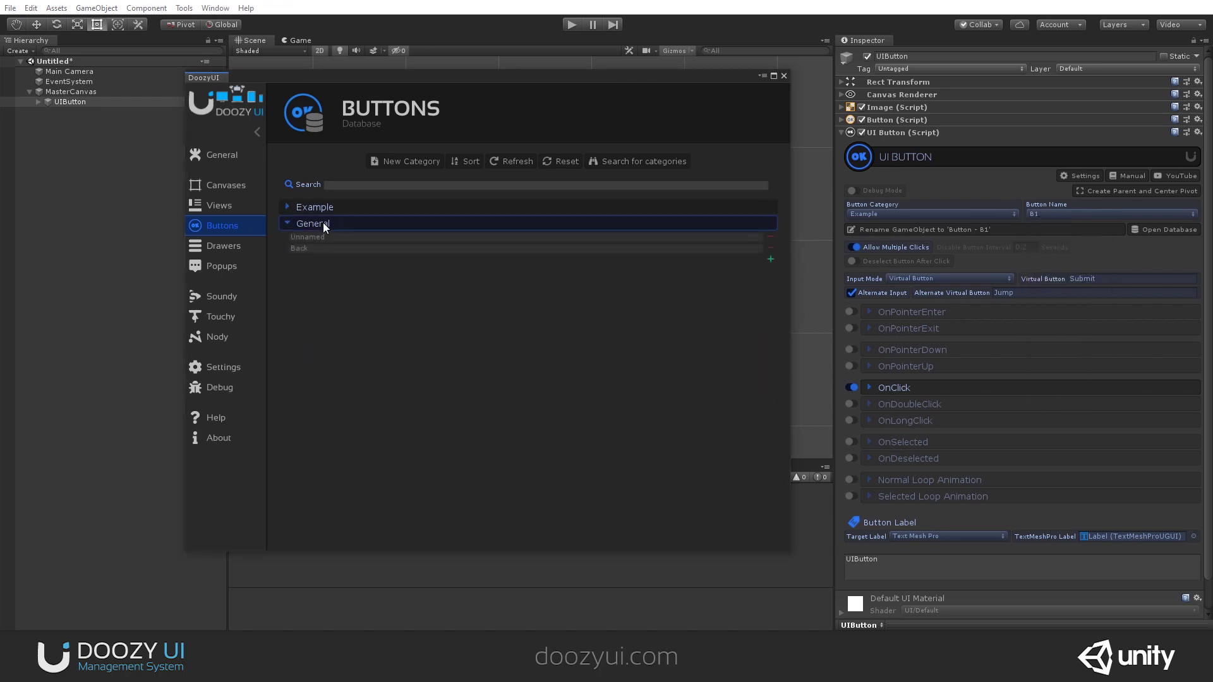
click(397, 221)
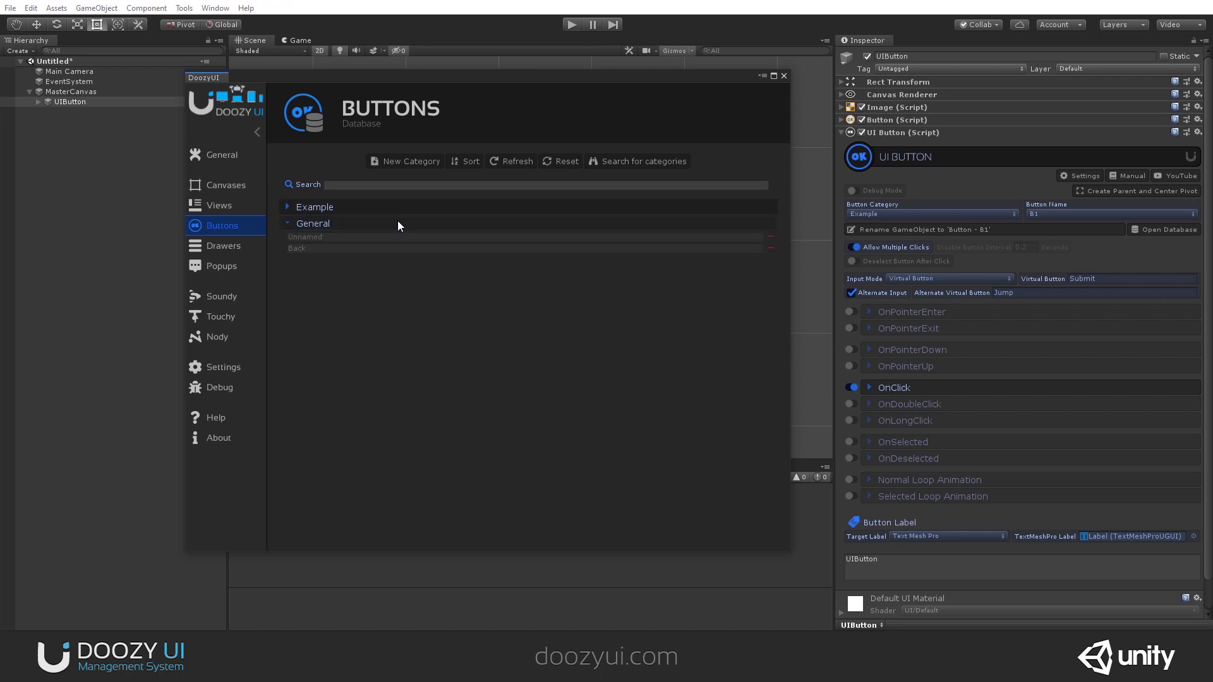
click(623, 225)
click(771, 260)
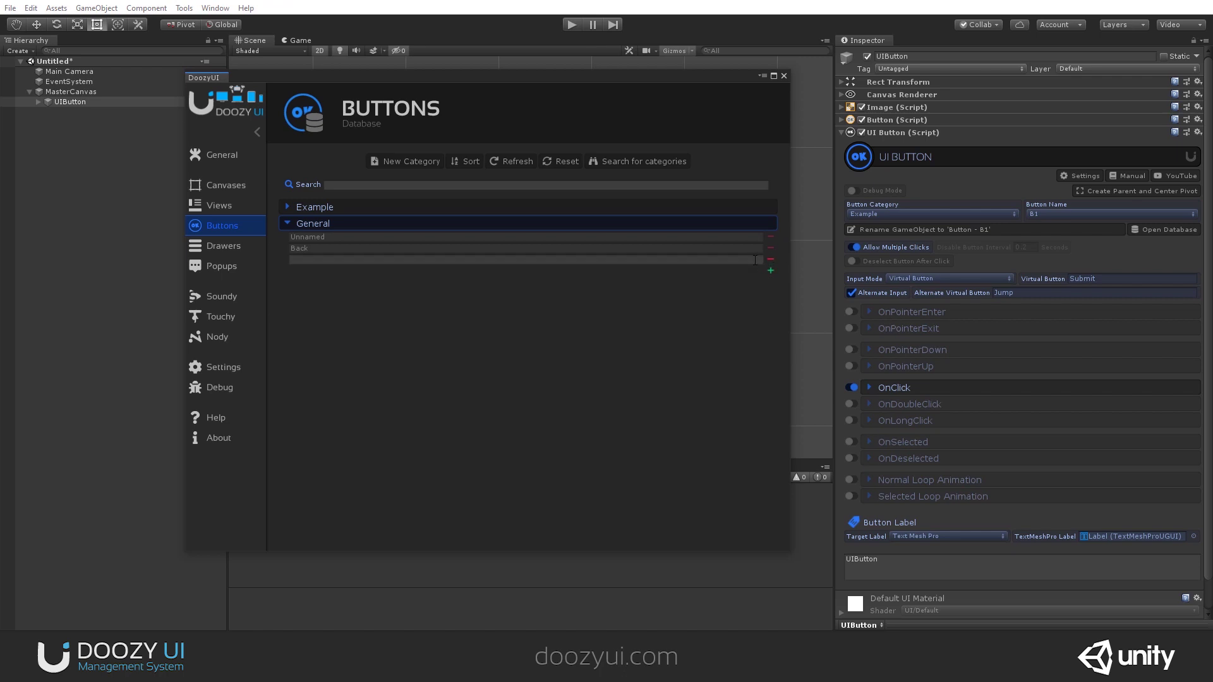
text(My)
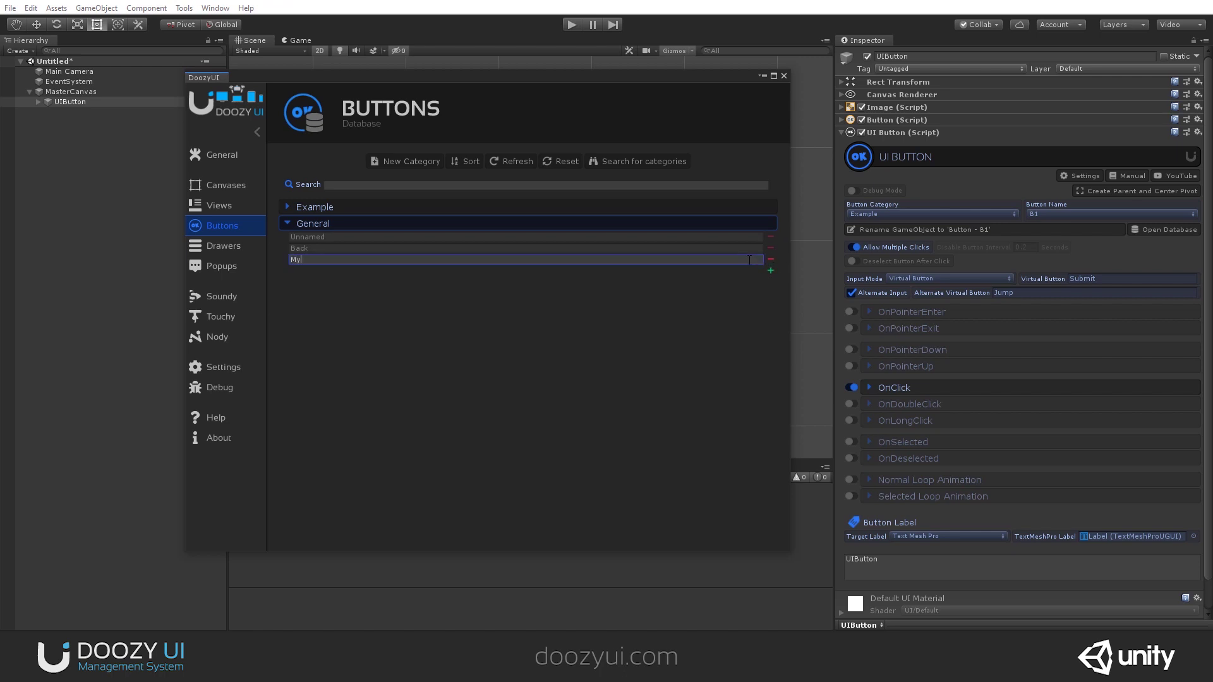
text(NewButton)
click(621, 328)
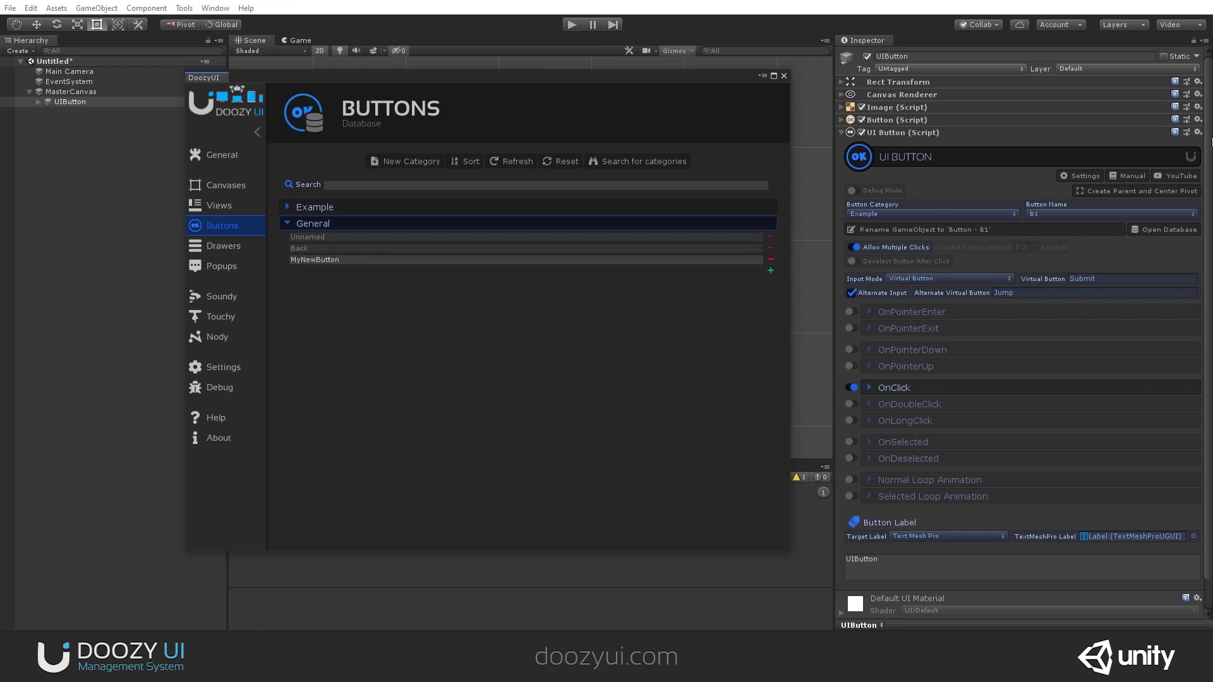
Set the UIButton's category to General without adding B1 to it, and check which button names are offered
click(1044, 214)
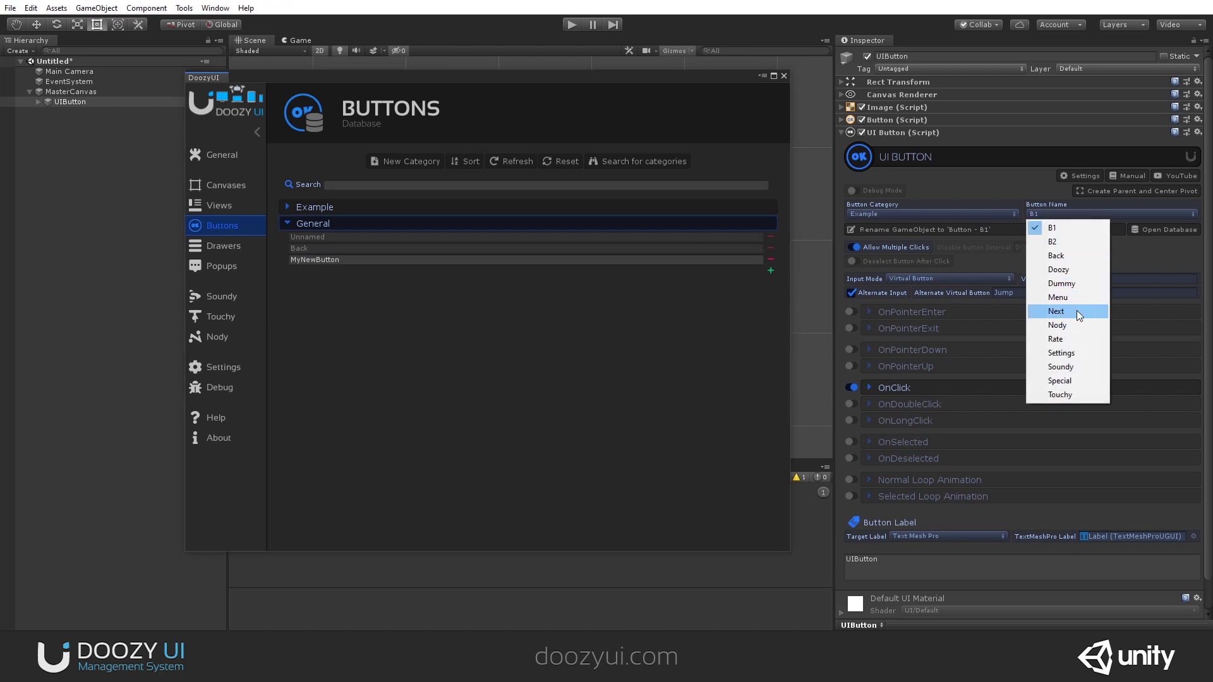
click(903, 214)
click(903, 214)
click(888, 244)
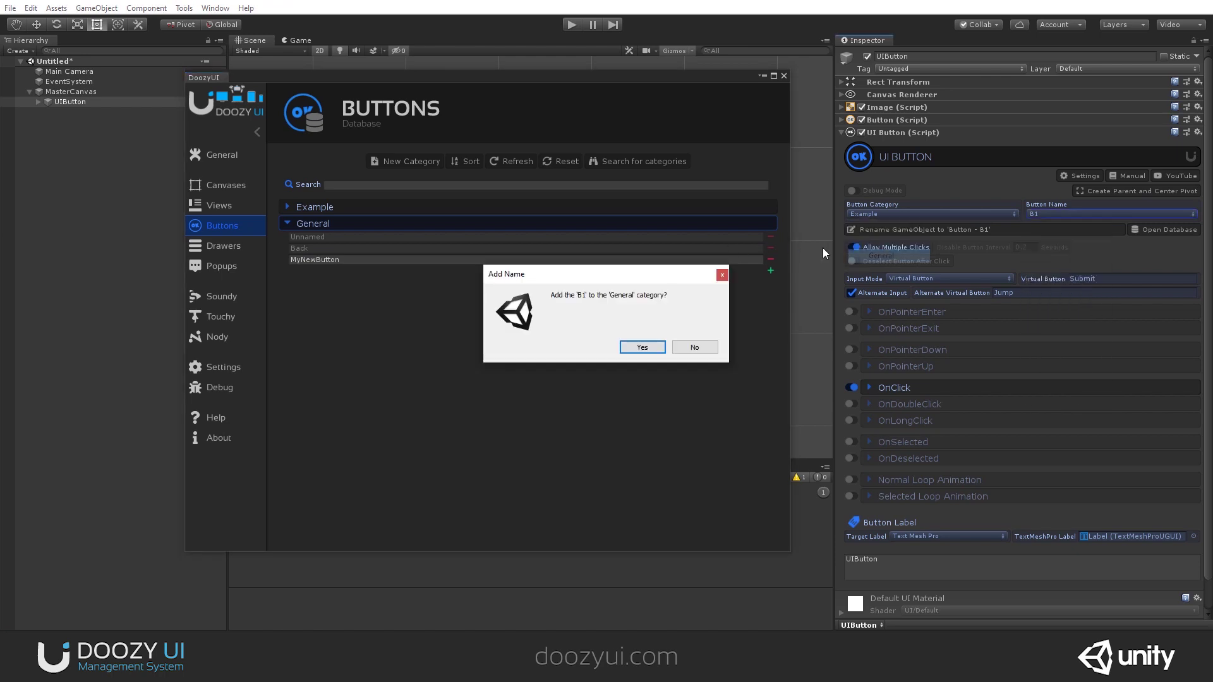
click(695, 347)
click(1073, 214)
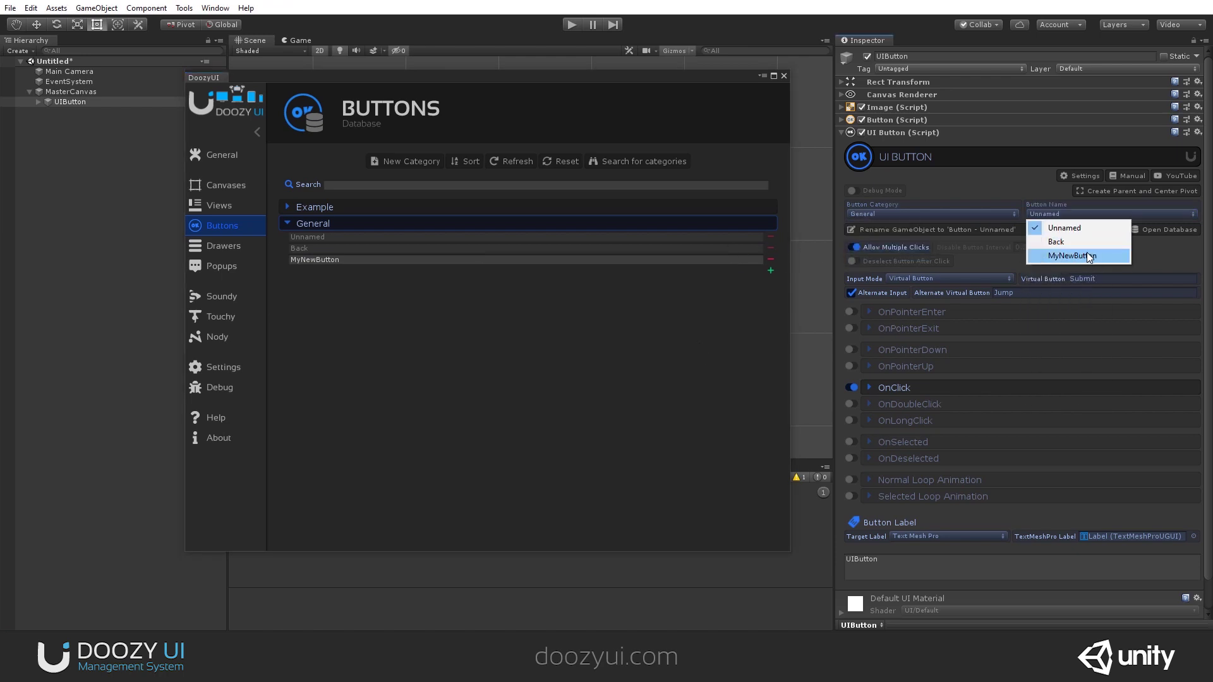
click(504, 318)
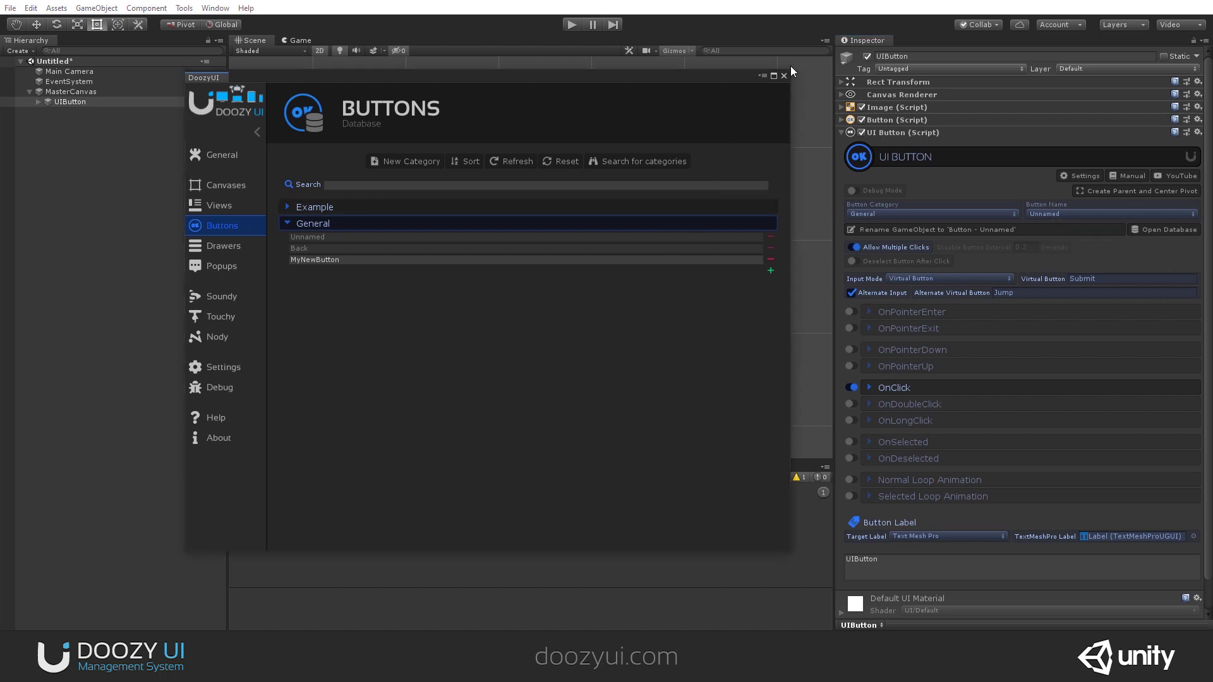
Set the UIButton's category to Custom and enter MySecondButton as its button name
click(893, 215)
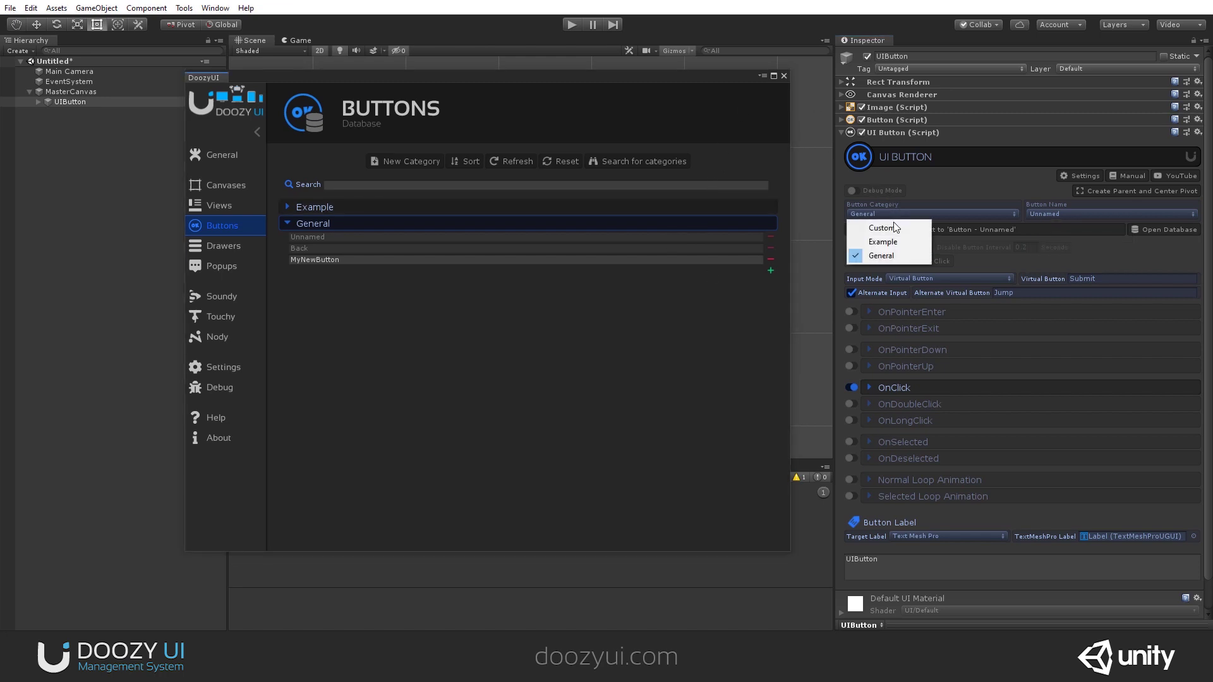
click(894, 226)
click(1067, 214)
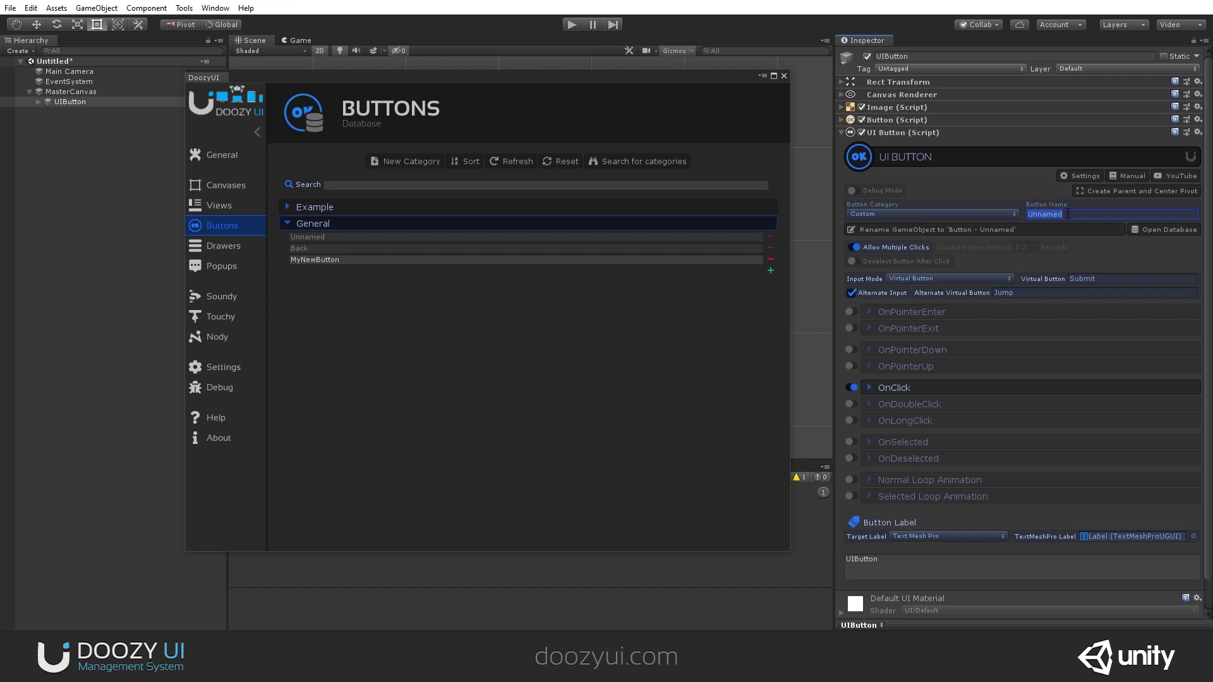
text(MySecondButton)
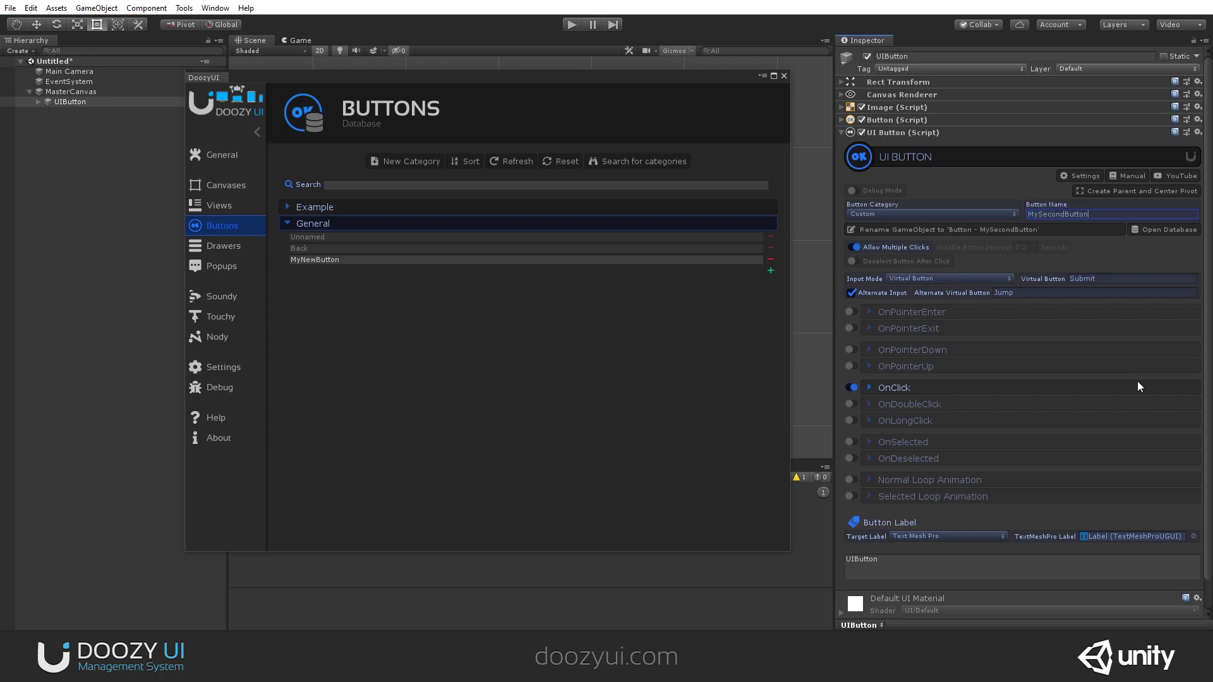
Set the UIButton's category to General, adding MySecondButton to that category in the database, and close the database window
click(893, 215)
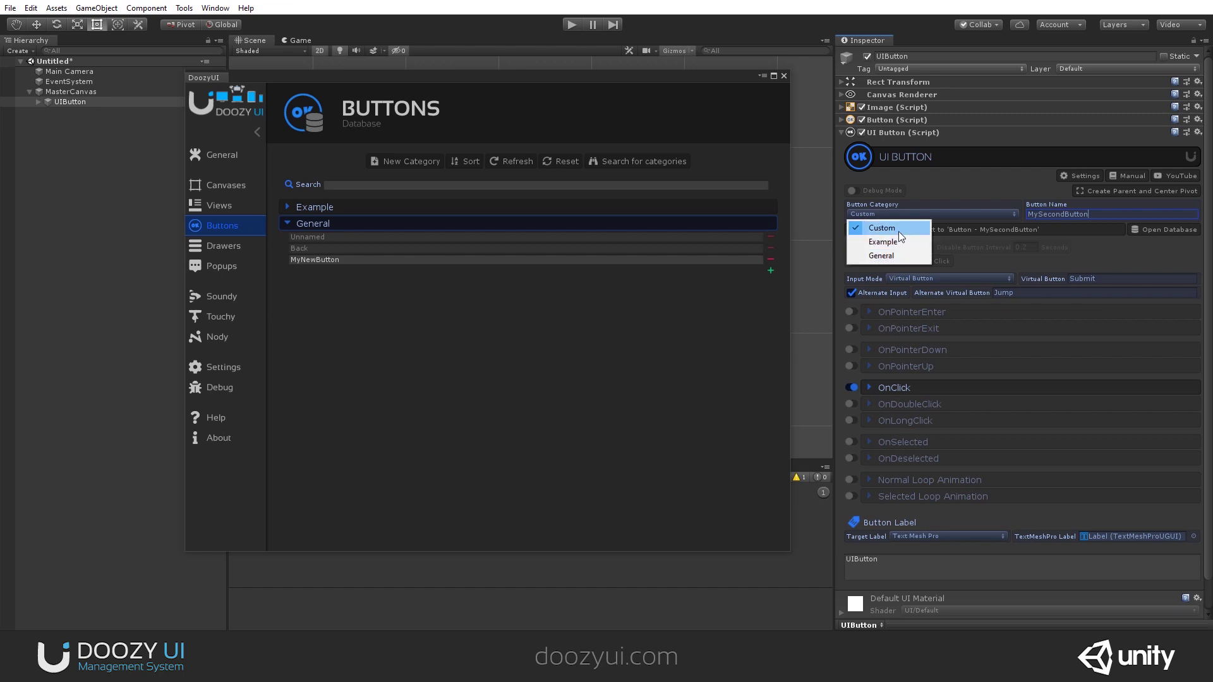
click(871, 255)
click(638, 348)
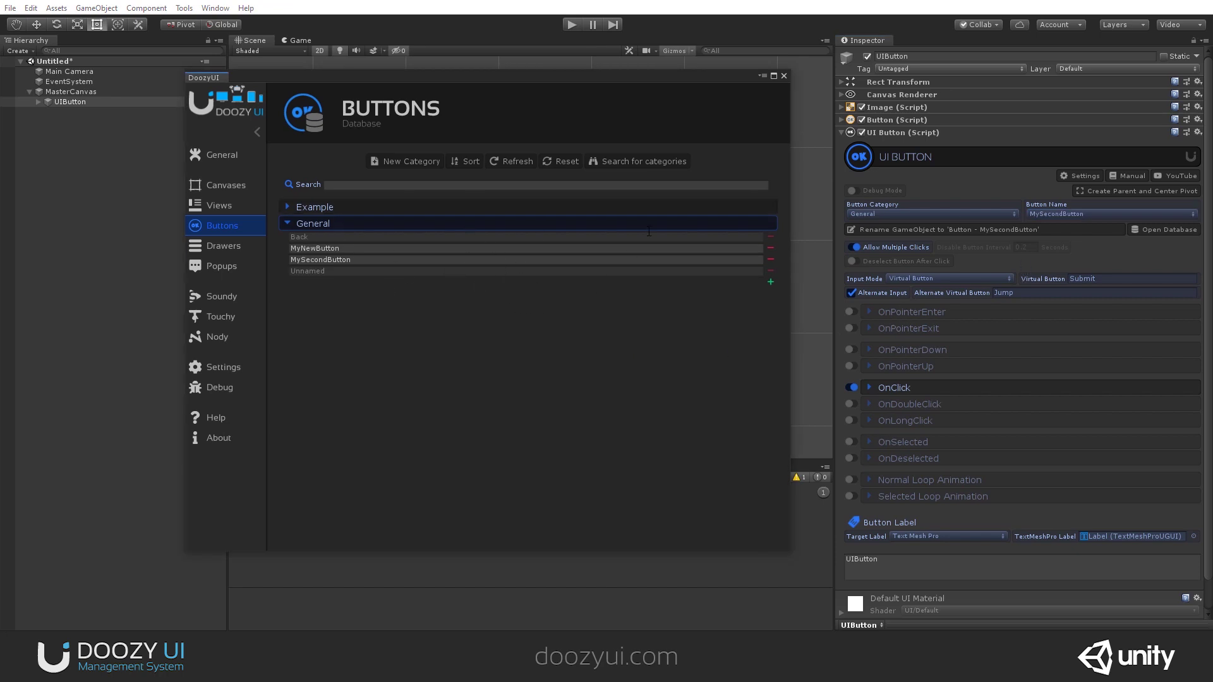
click(783, 76)
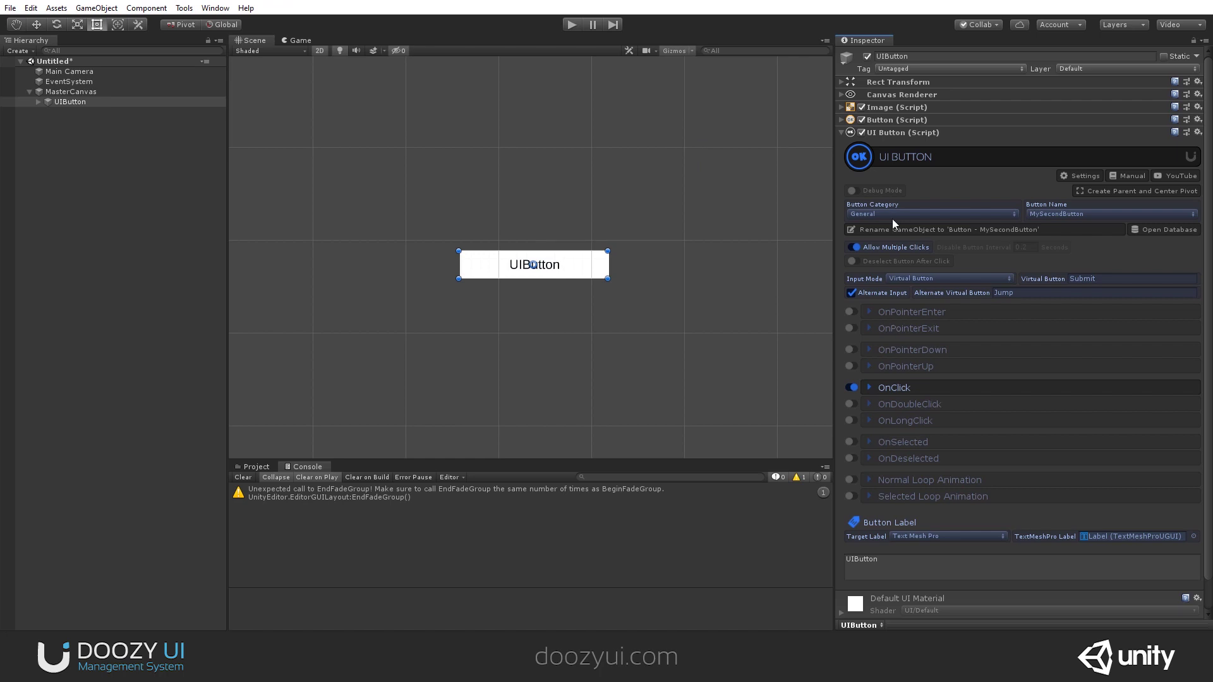
Reopen the button database, delete MySecondButton from the General category, and close the database window
click(1169, 229)
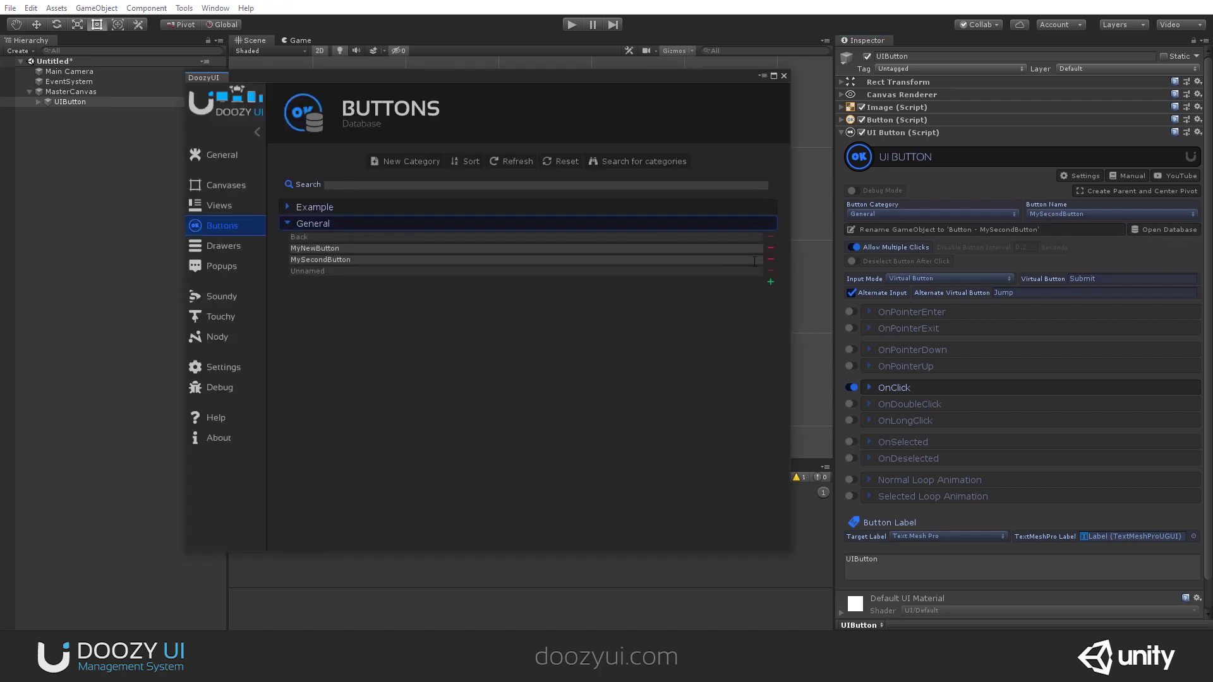
click(770, 259)
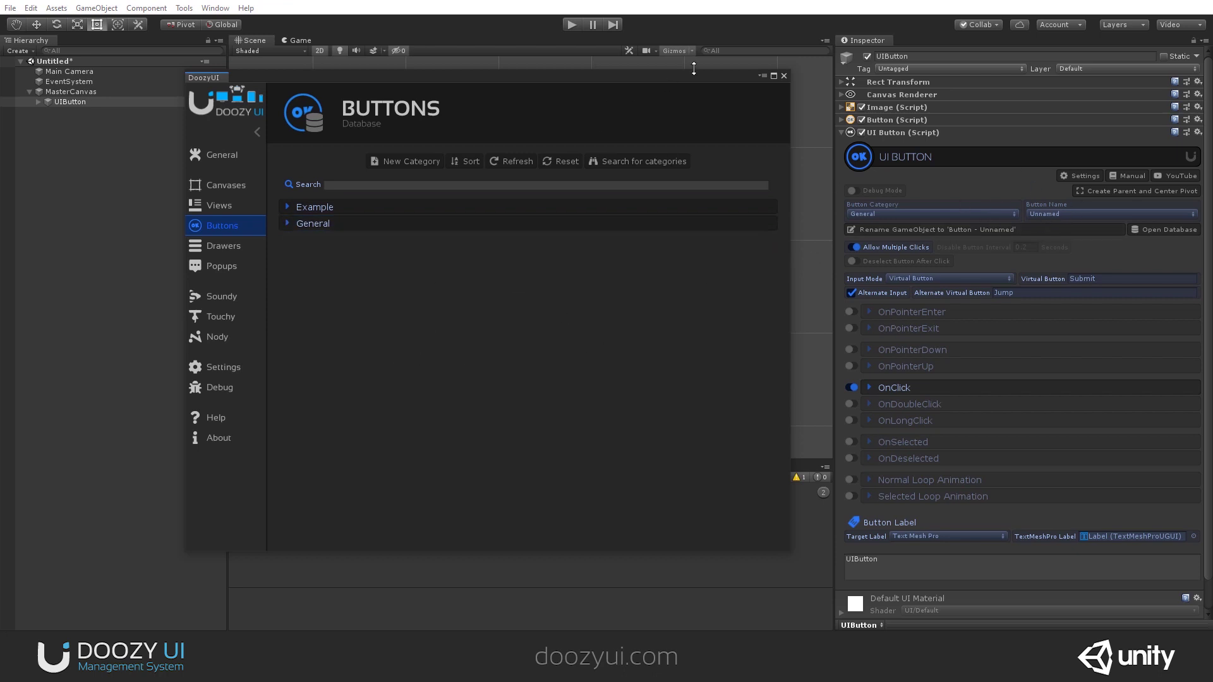
click(1143, 221)
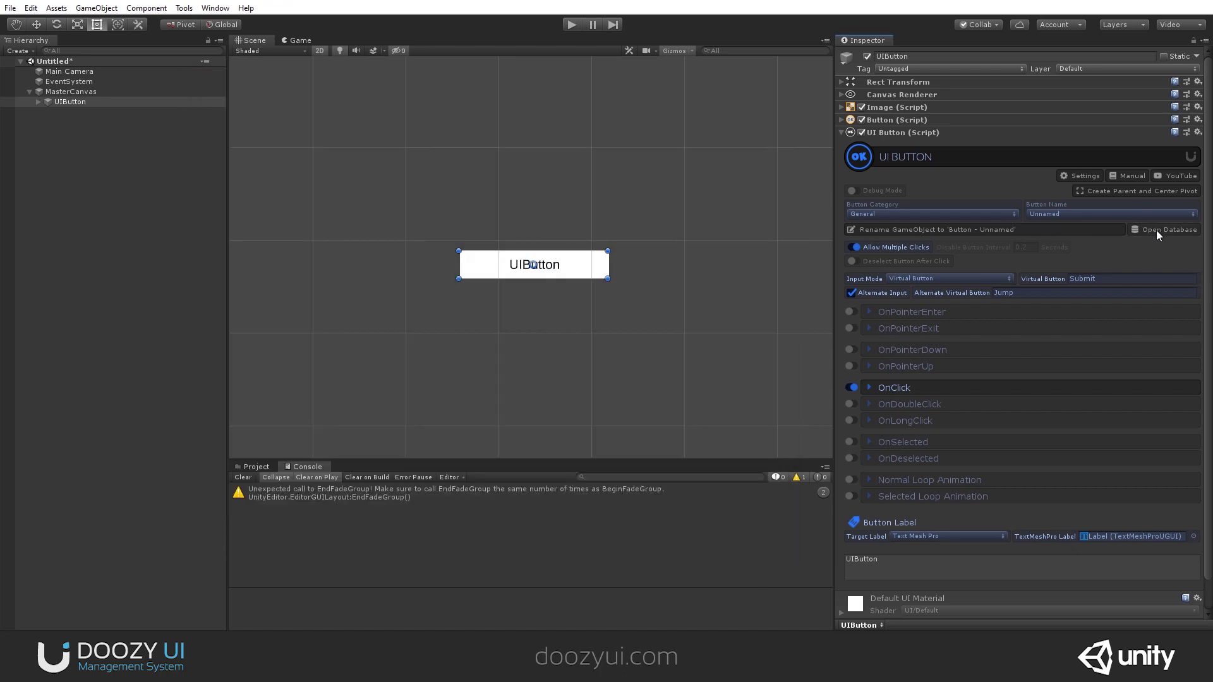
Create a new category named MyNewCategory in the button database
click(1156, 230)
click(337, 221)
click(184, 8)
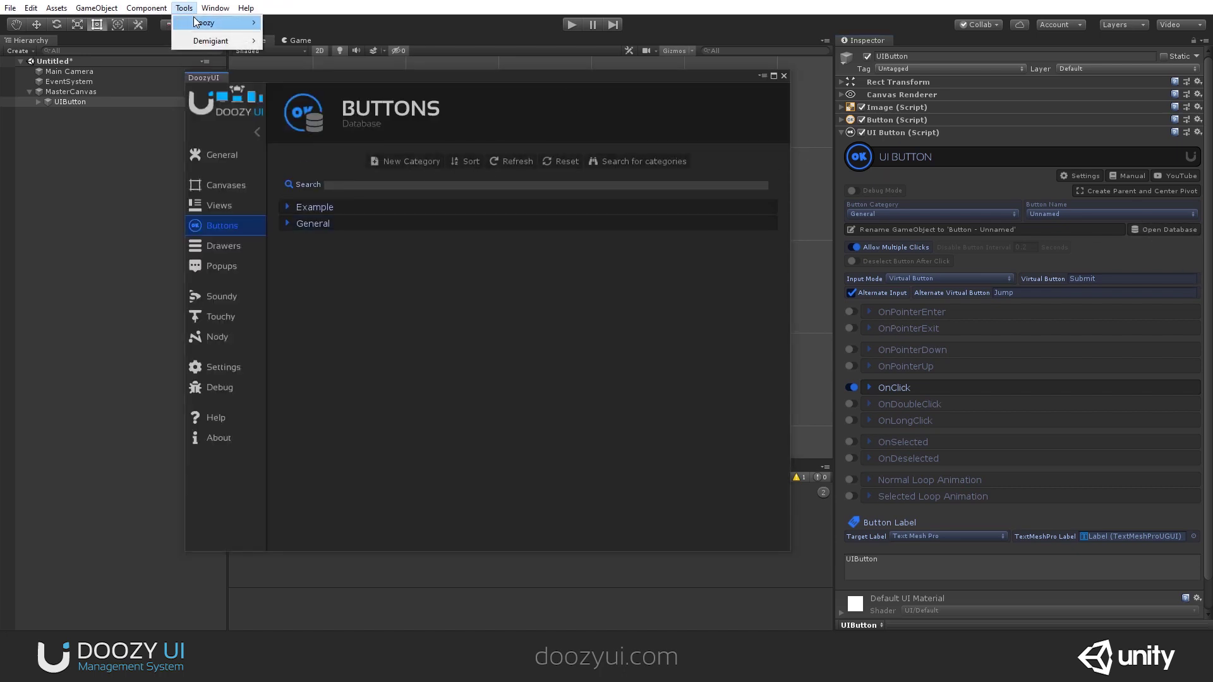
click(403, 162)
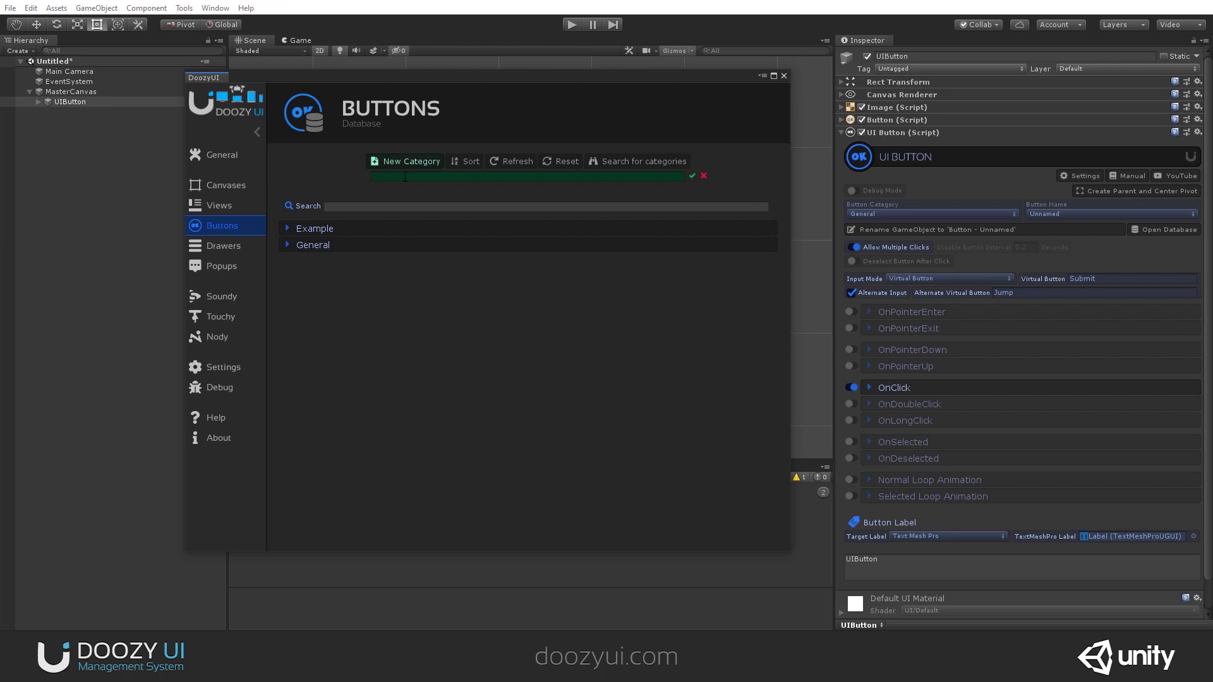
click(405, 177)
text(MyNewCategory)
key(Return)
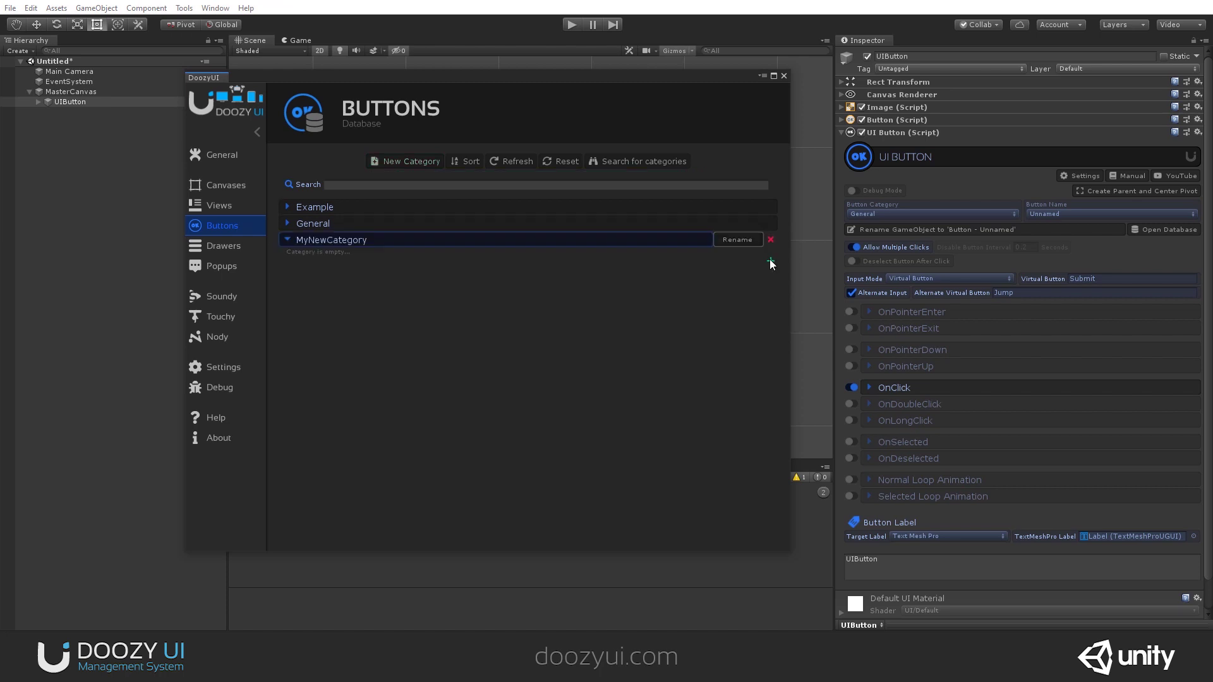
Add the button names One, Two and Three to MyNewCategory, sort the database, and close its window
text(One)
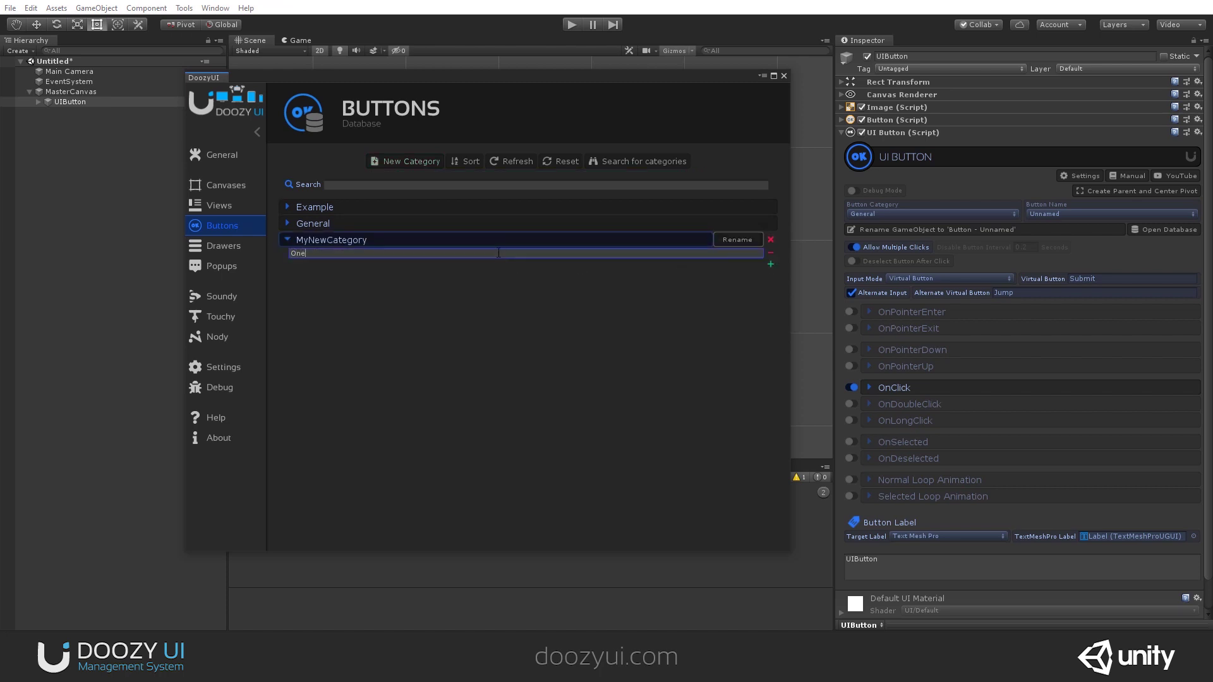
click(771, 264)
text(Two)
click(770, 276)
text(Three)
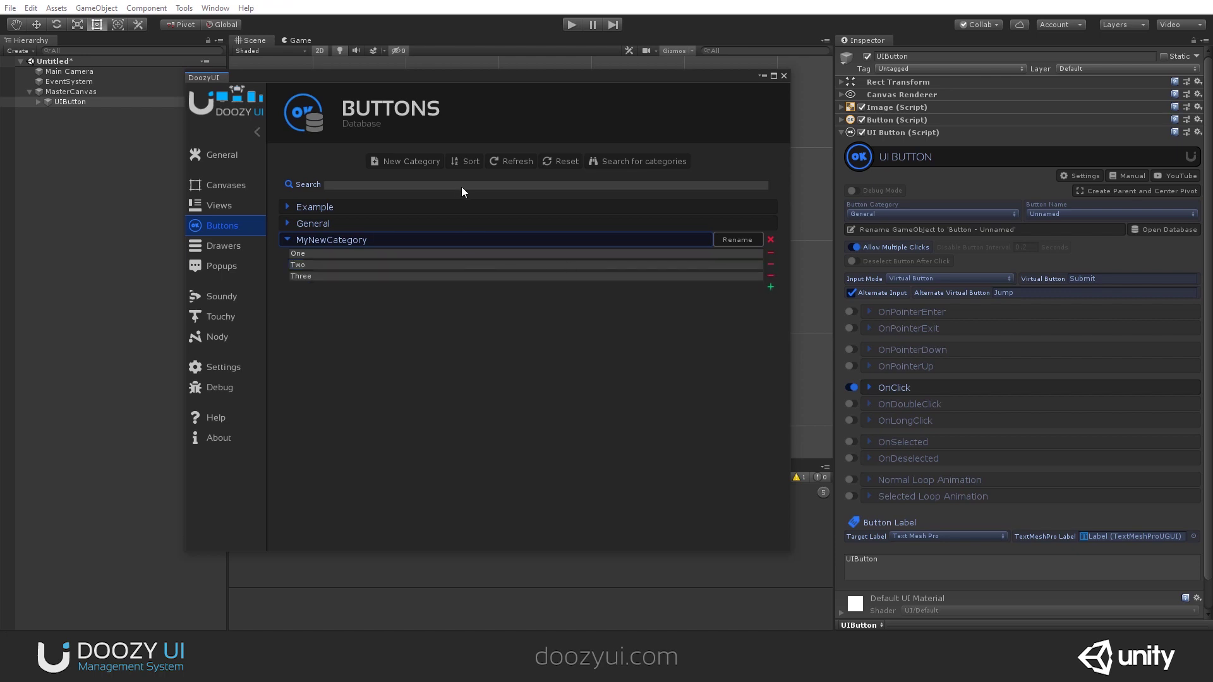
click(466, 162)
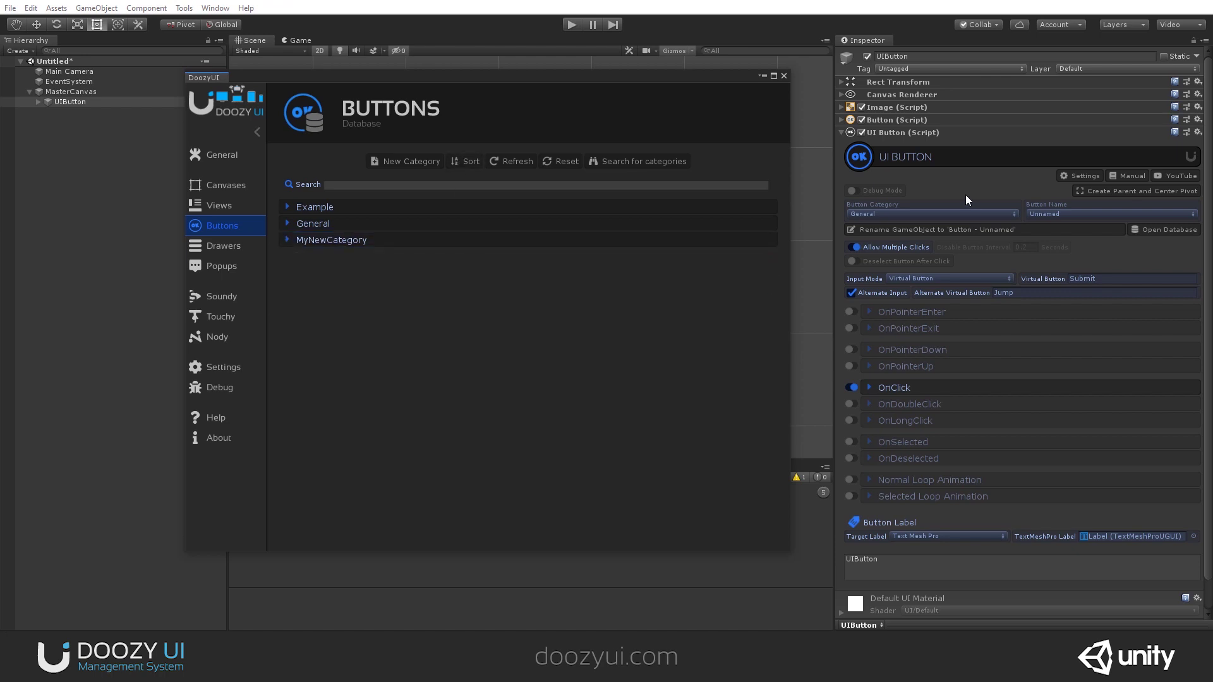
click(783, 76)
Set the UIButton's category to MyNewCategory and its button name to Two
click(900, 214)
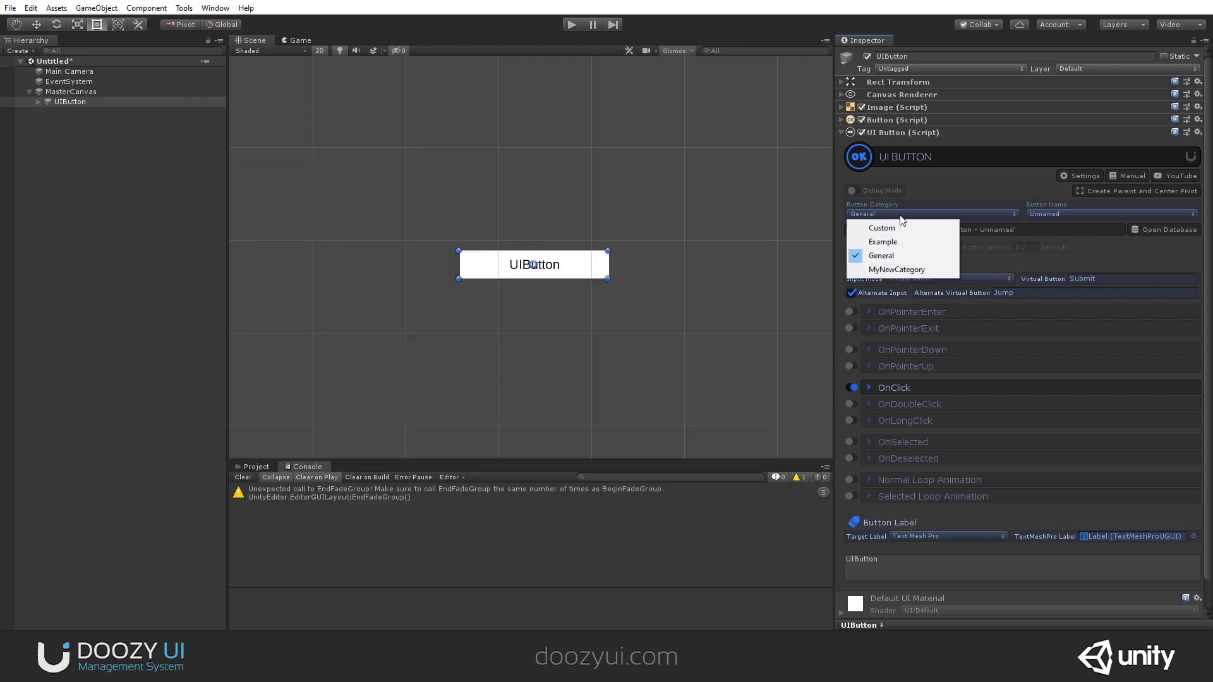
click(884, 270)
click(1044, 213)
click(1053, 241)
click(1052, 215)
click(1052, 255)
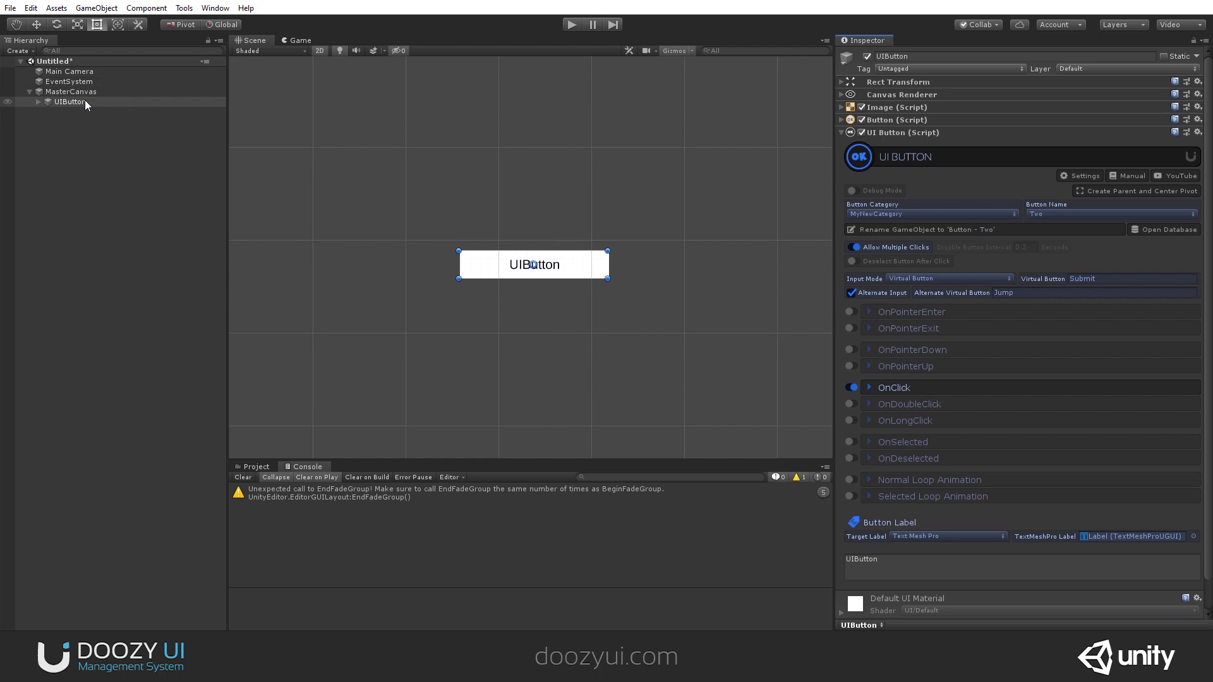
Rename the GameObject after button names Two, Three and One in turn, ending with button name One and Button - One
click(921, 229)
click(1044, 215)
click(1051, 244)
click(1000, 232)
click(1031, 213)
click(1042, 226)
click(1007, 225)
Run the scene, expand the Button component's settings, and test repeated clicks on the UIButton with multiple clicks allowed
click(570, 24)
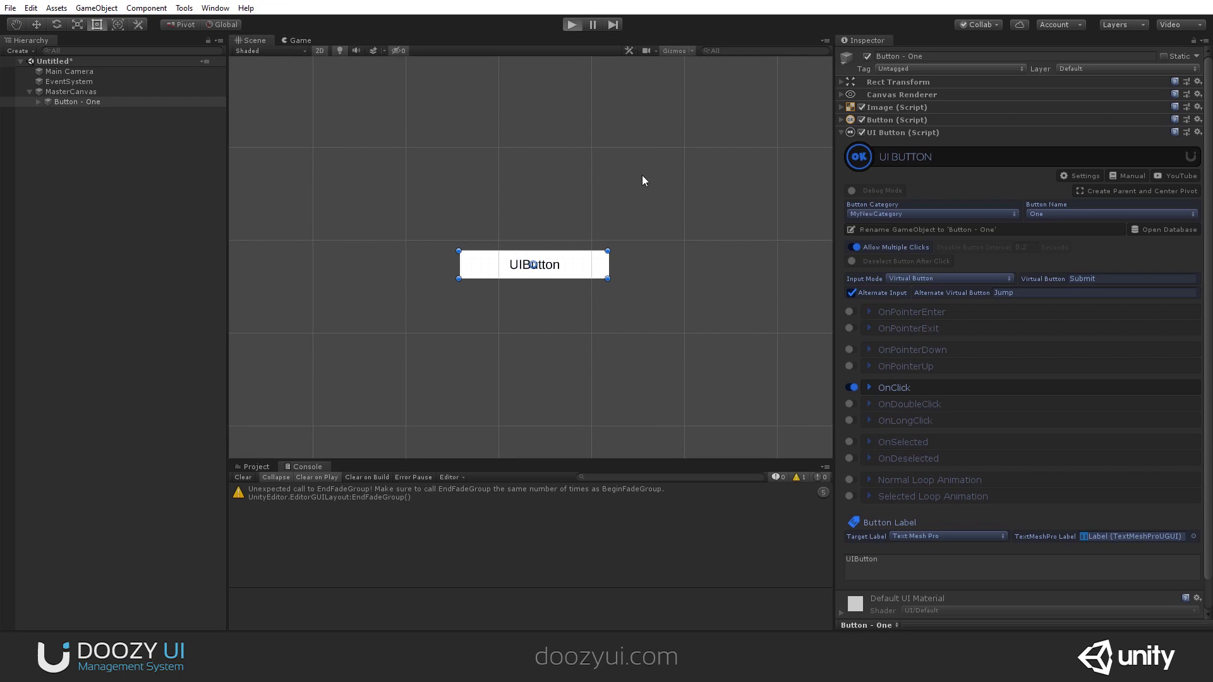
click(840, 120)
click(994, 131)
click(540, 260)
click(548, 262)
click(548, 262)
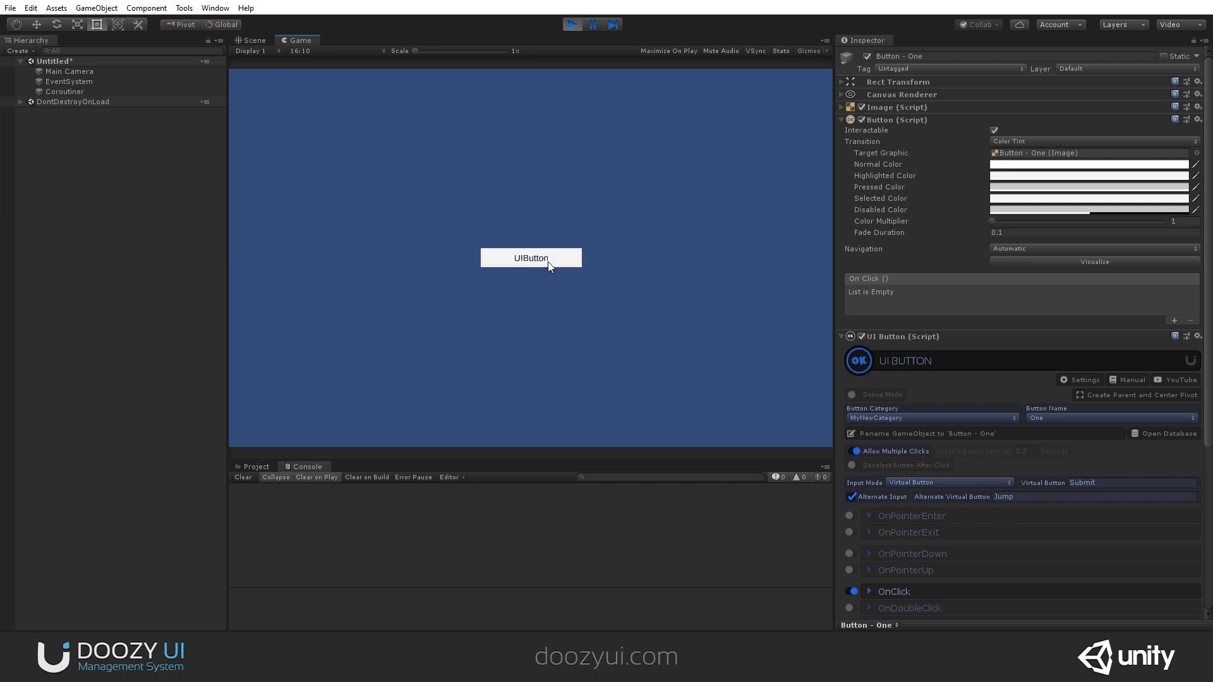
Turn off Allow Multiple Clicks and test the button in the running scene
click(857, 451)
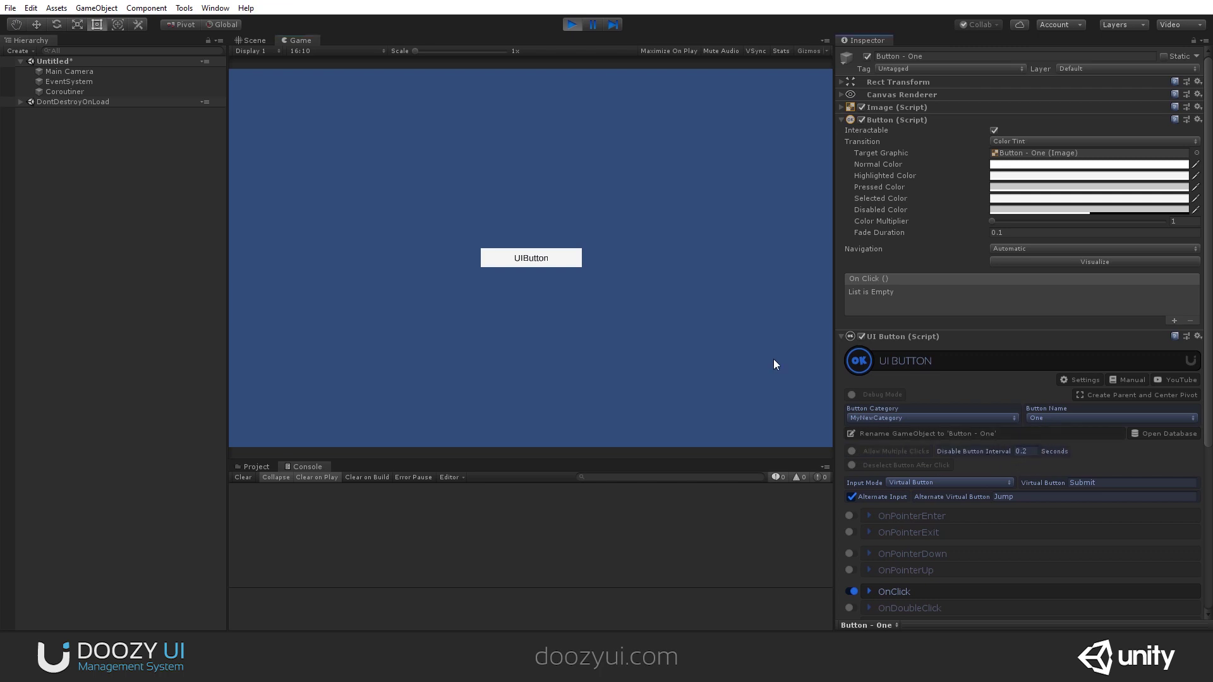
click(574, 264)
key(Return)
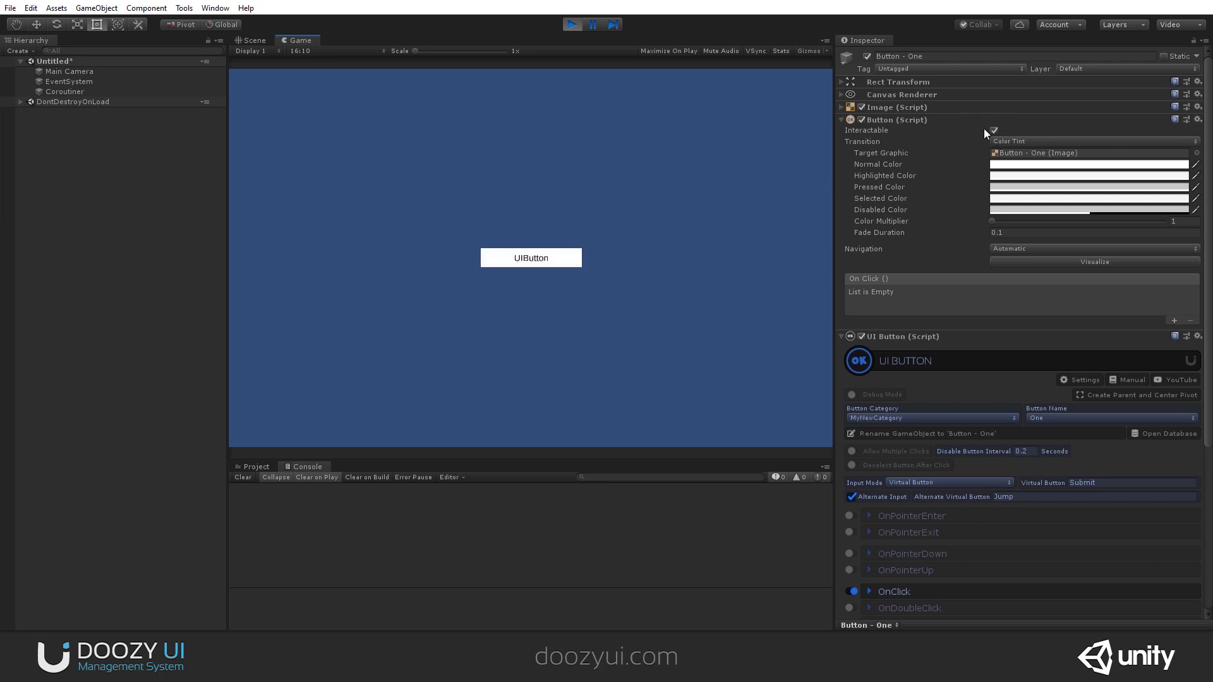
Set the Disable Button Interval to 1 second and test how a click affects the button's Interactable state
click(1031, 452)
text(1)
click(579, 264)
click(994, 131)
click(995, 132)
click(994, 130)
Turn Allow Multiple Clicks back on, stop the running scene, and collapse the Button component
click(898, 451)
click(571, 25)
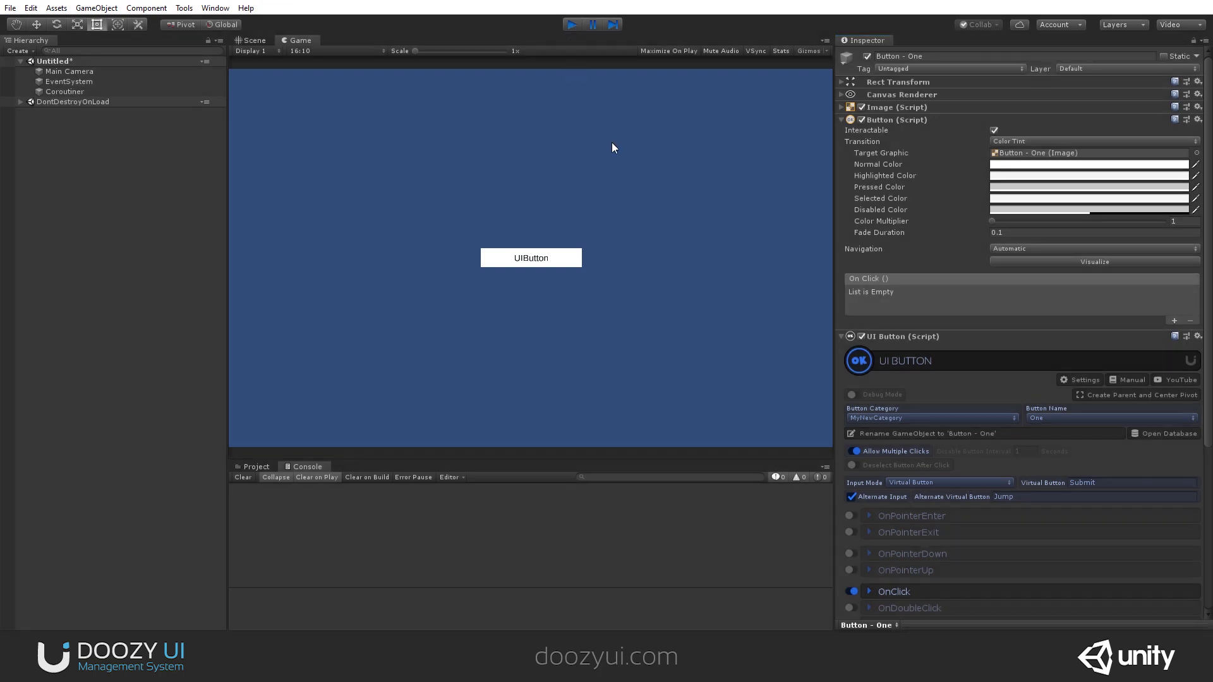
click(843, 120)
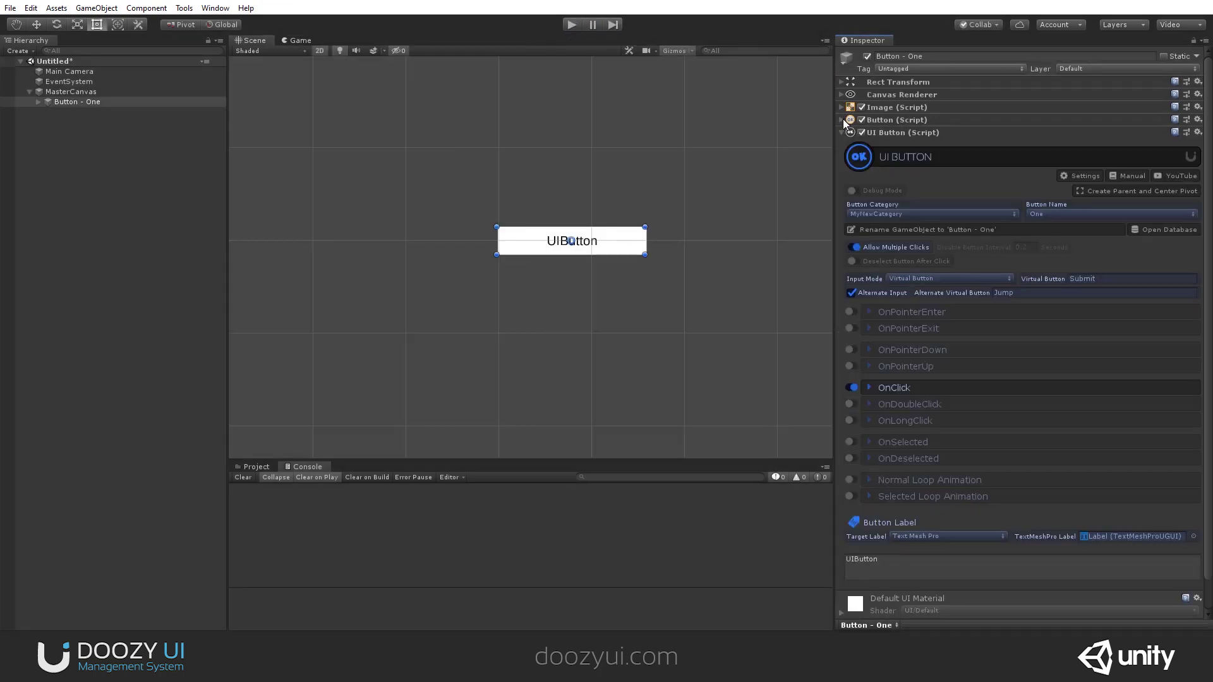
Inspect the EventSystem, then briefly enable Deselect Button After Click on Button - One and disable it again
click(81, 83)
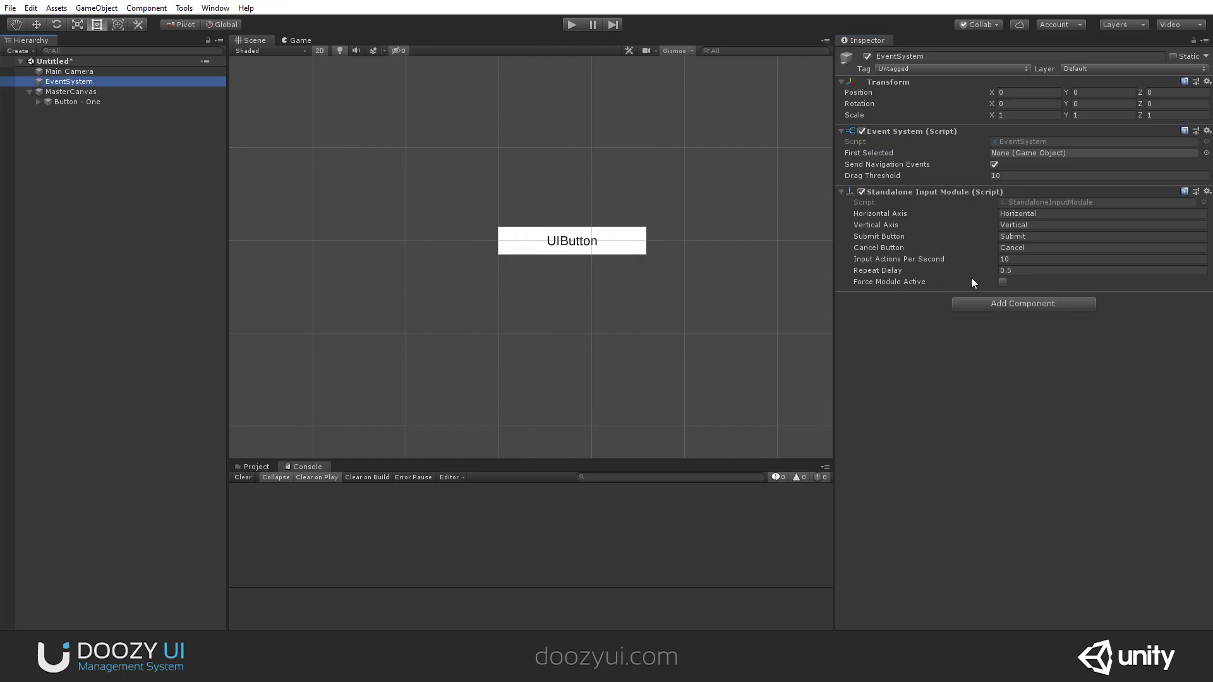
click(152, 102)
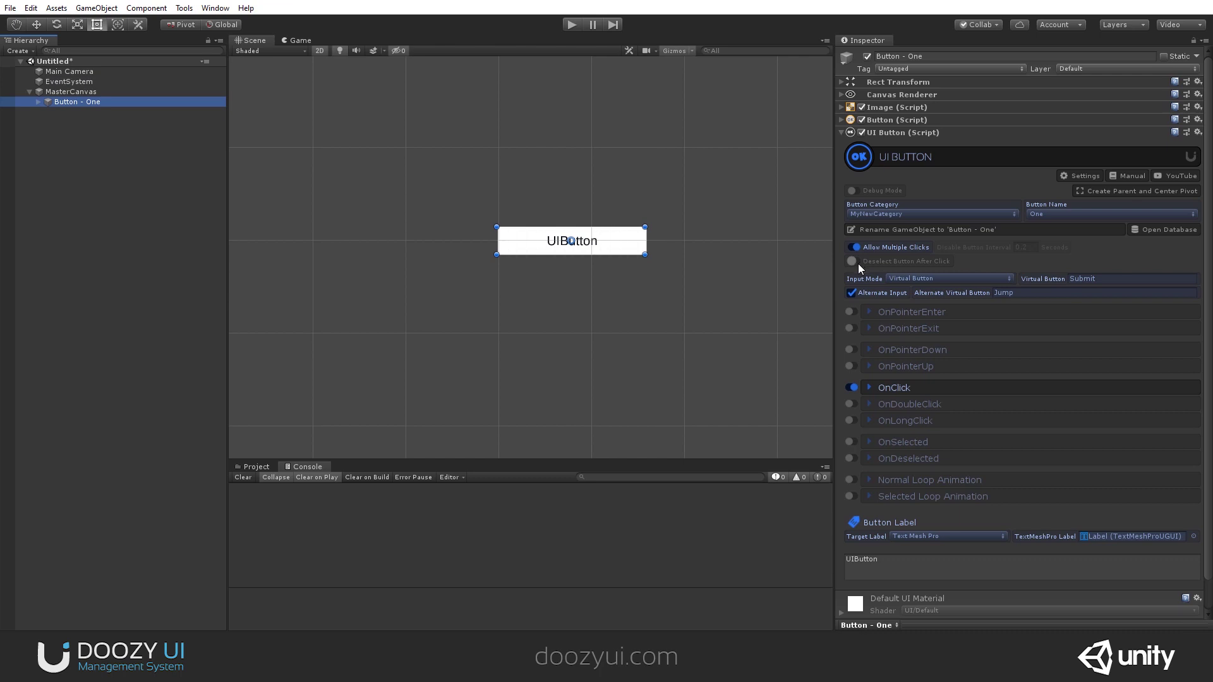
click(854, 261)
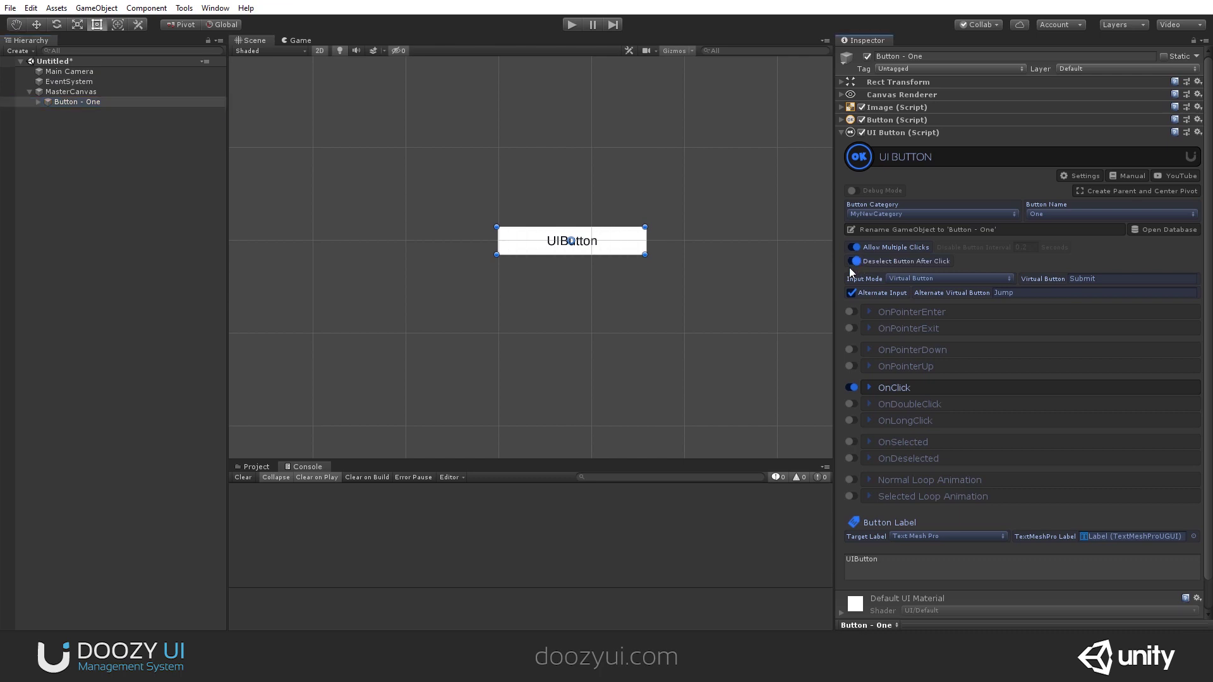
click(855, 261)
Review the UIButton's available Input Mode options without changing the selected mode
click(911, 279)
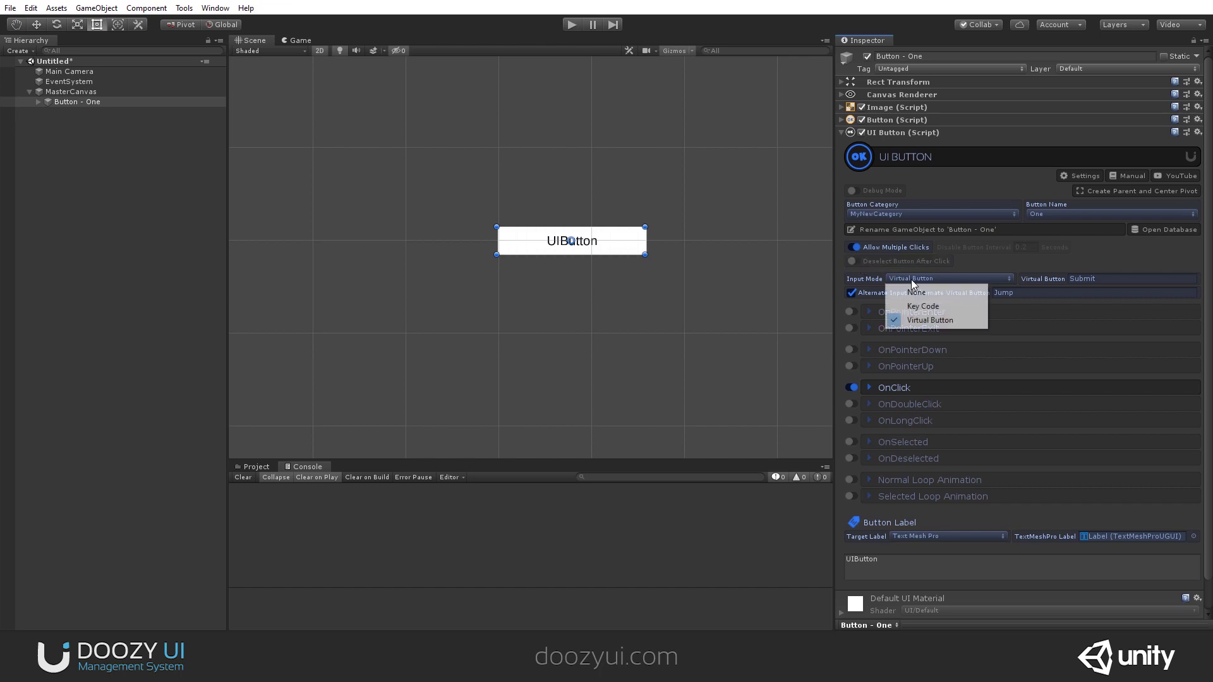
click(1039, 264)
click(985, 277)
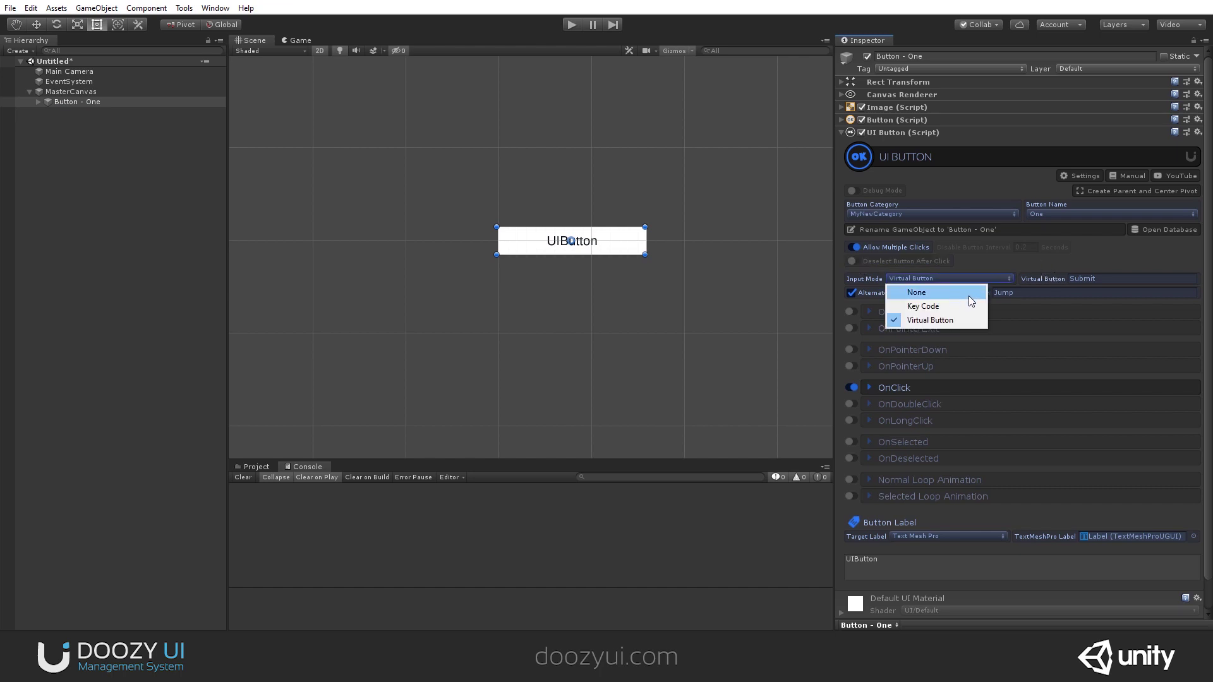
click(1060, 264)
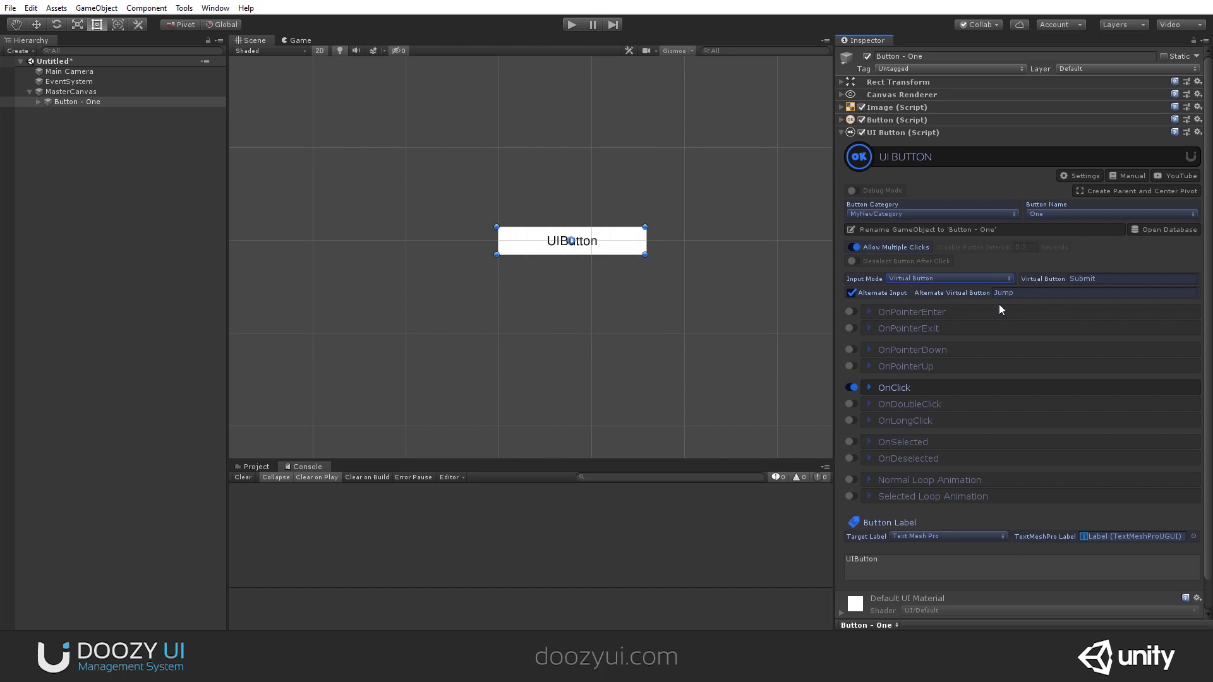
Examine both Jump axes and their positive buttons in the project's Input settings, and close the settings
click(30, 8)
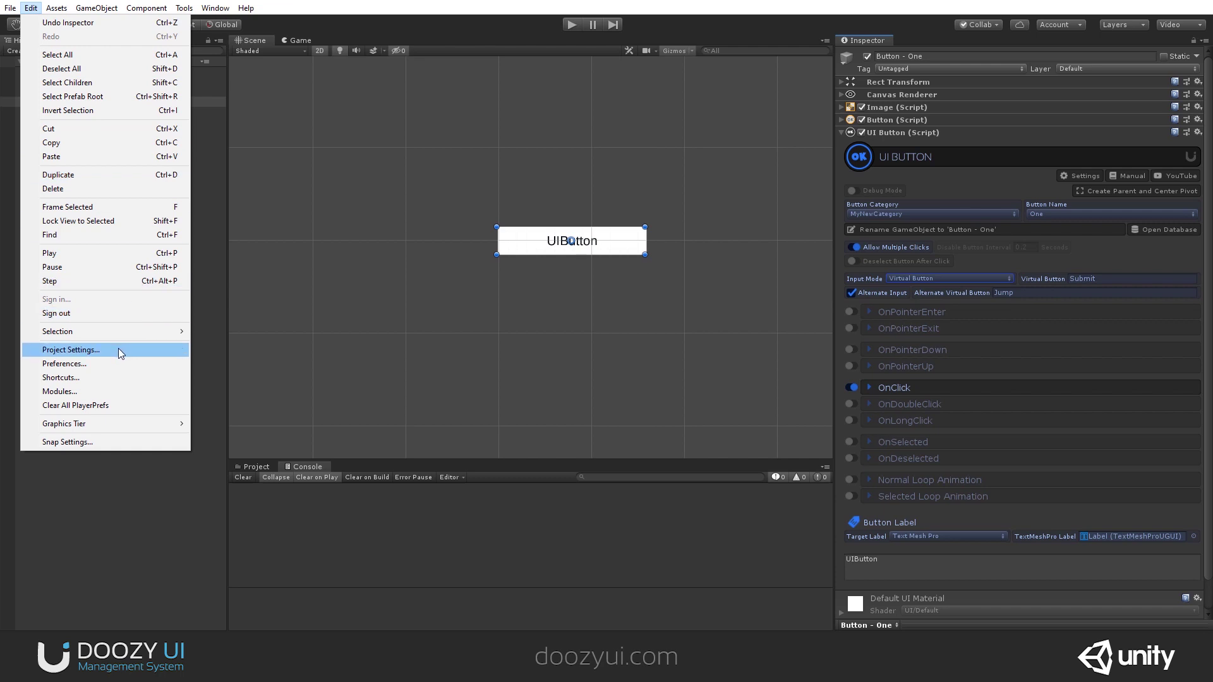
click(91, 354)
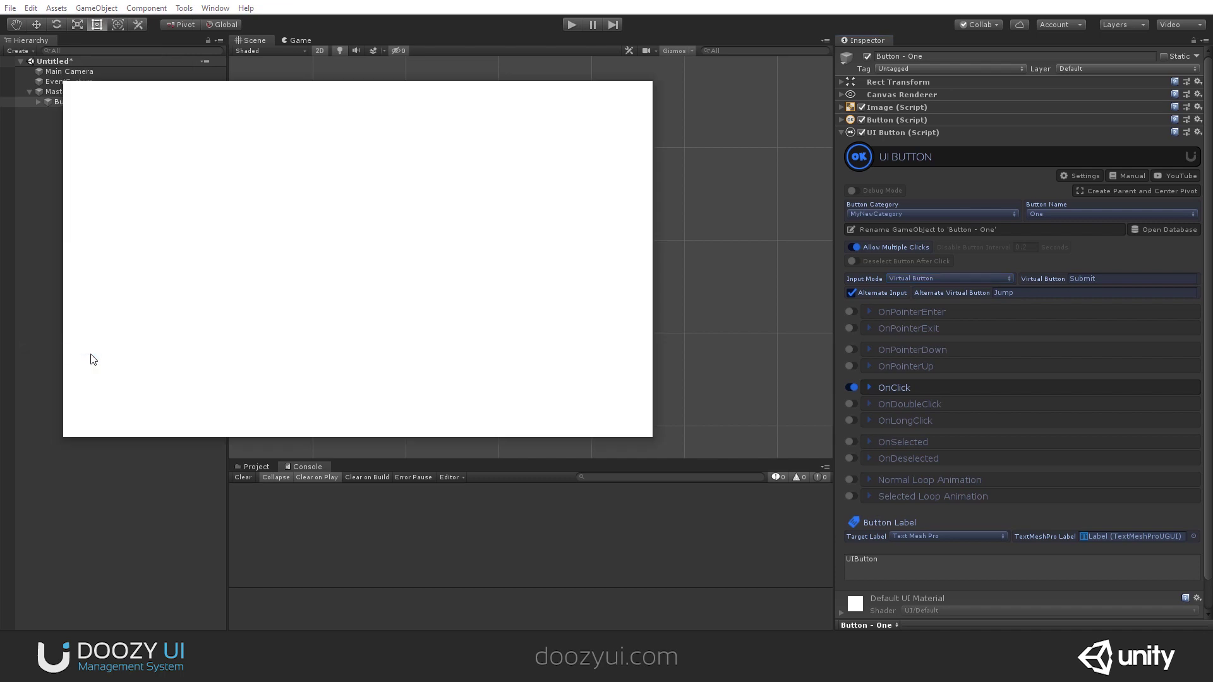
click(85, 143)
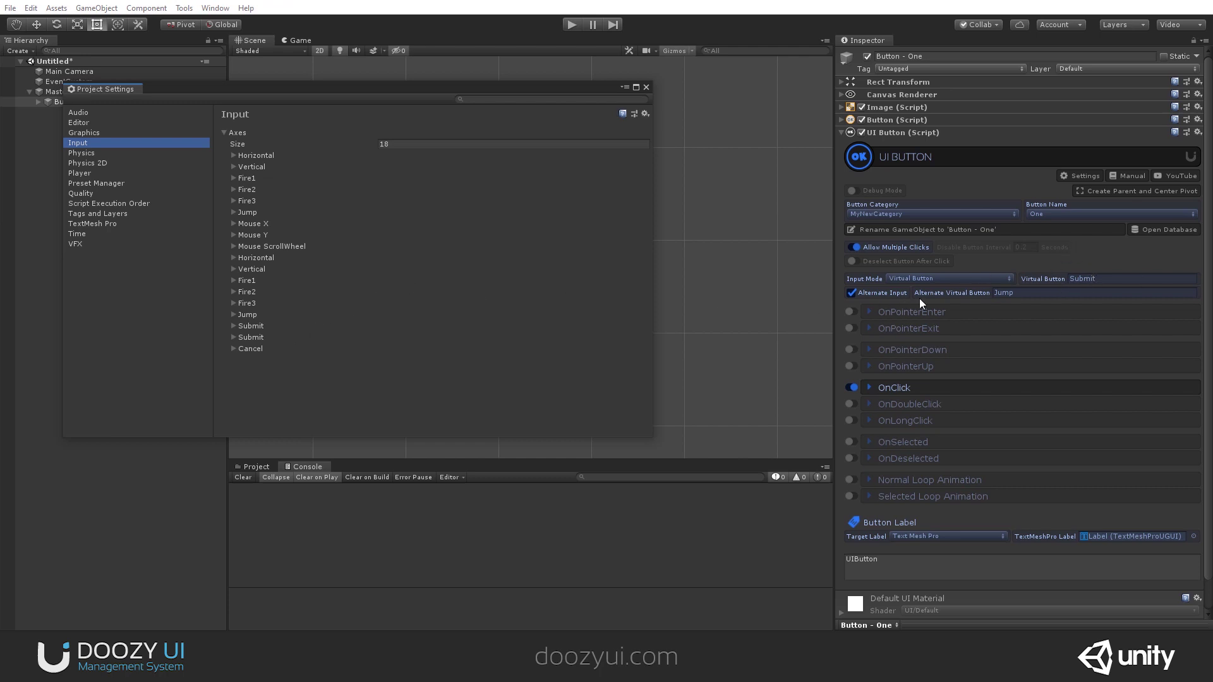
click(233, 314)
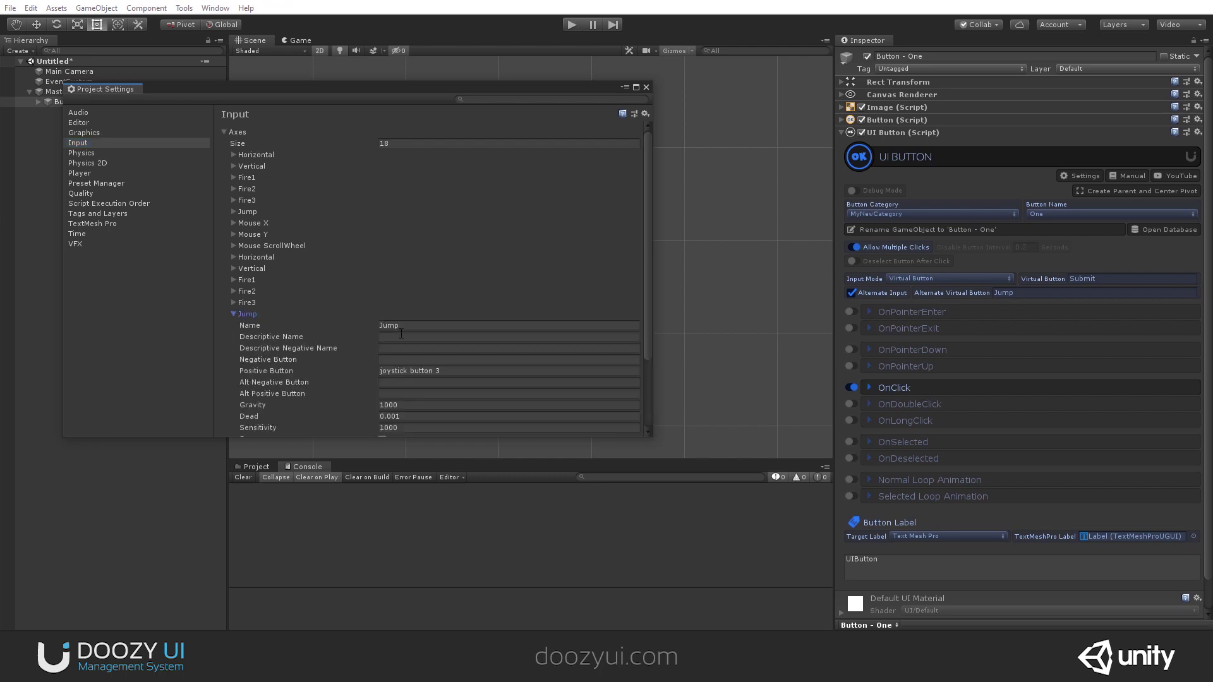
scroll(434, 350, down, 3)
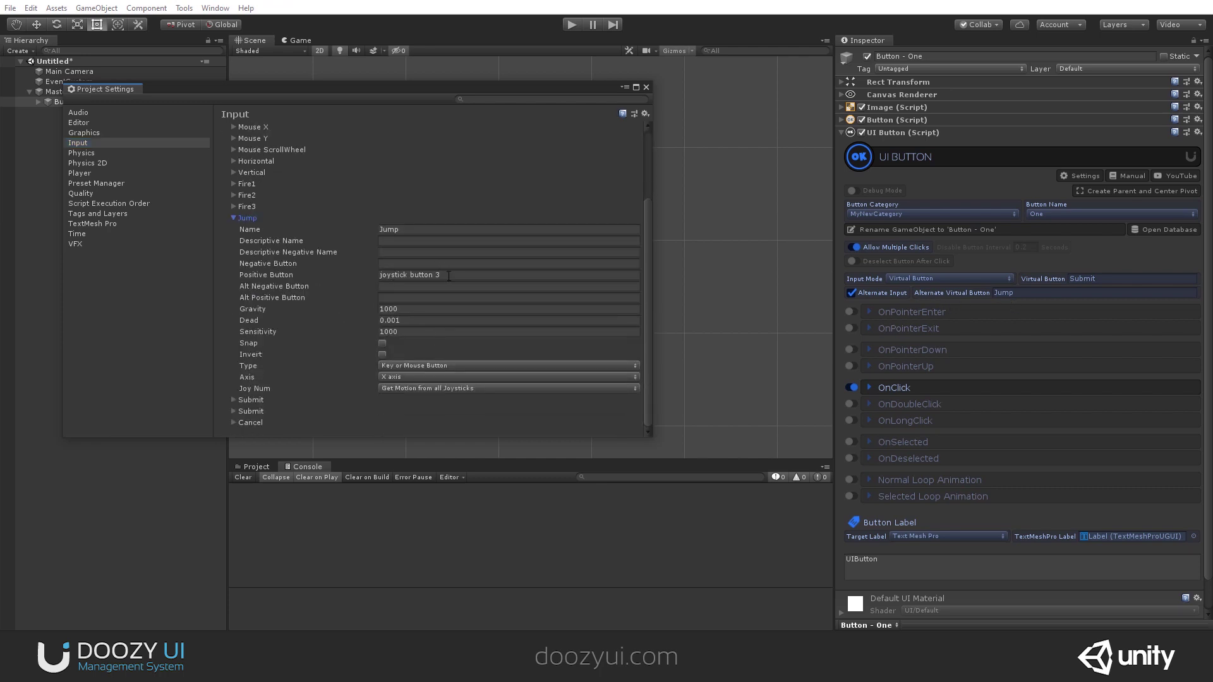
click(234, 218)
click(235, 212)
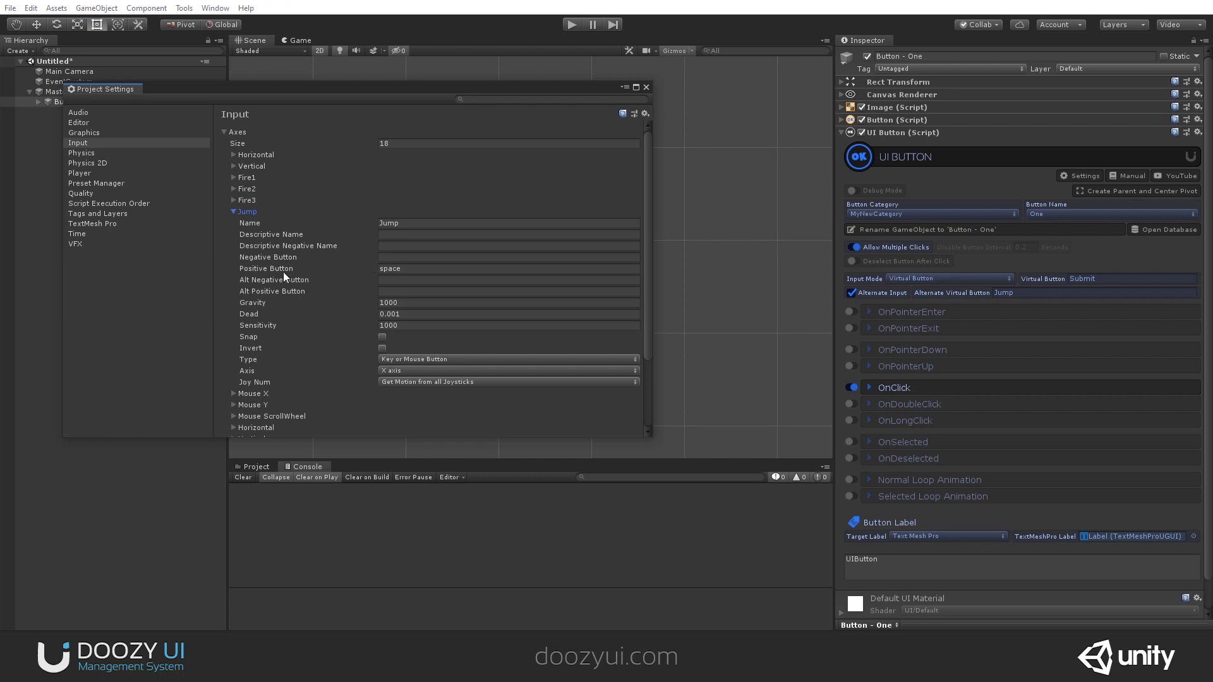
click(233, 212)
click(646, 88)
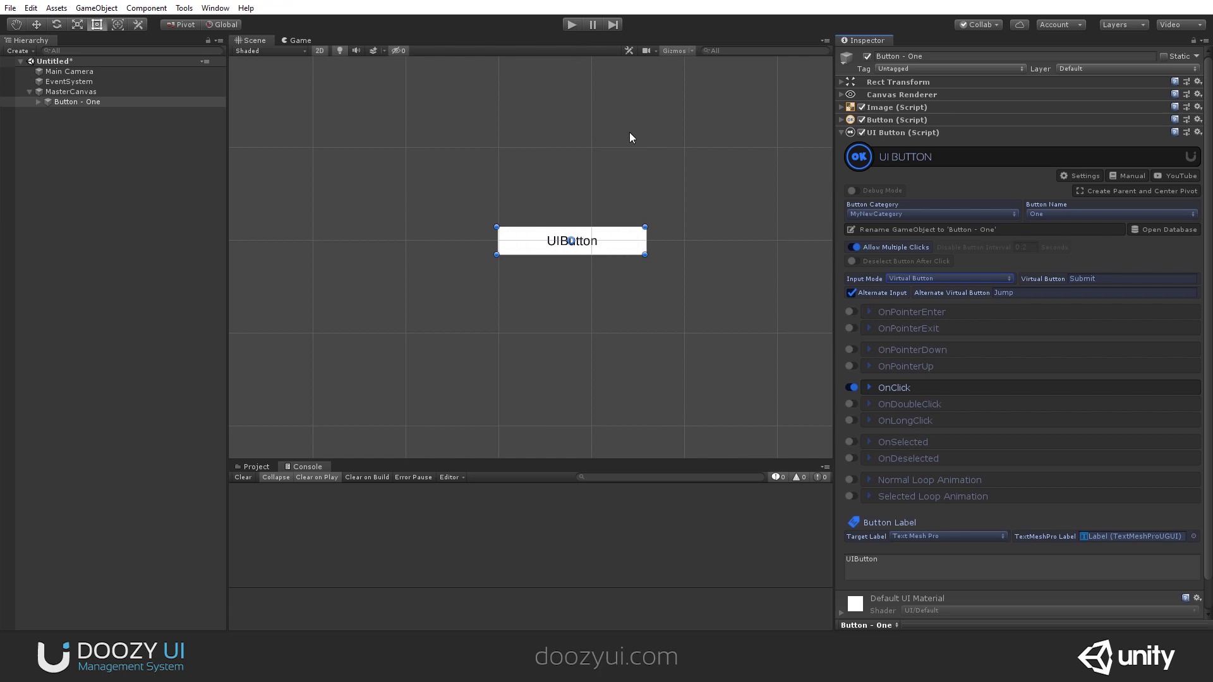
Run the scene to test the virtual buttons, and switch Input Mode to Key Code and back to Virtual Button
click(571, 25)
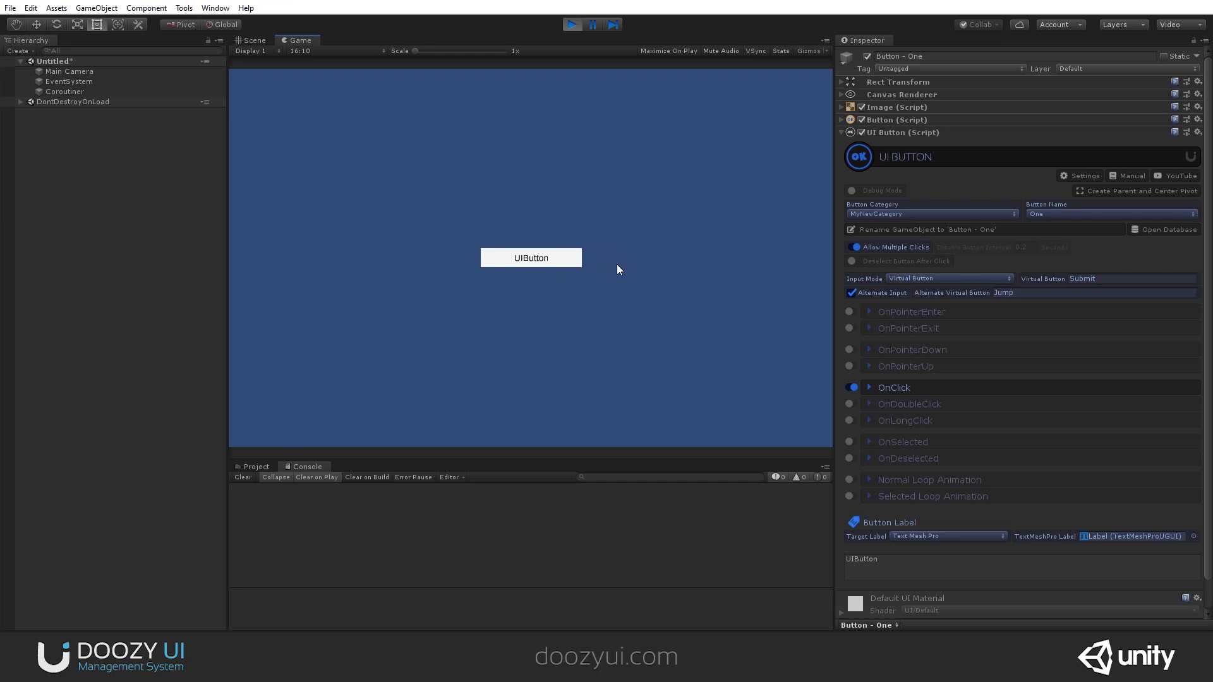
click(916, 280)
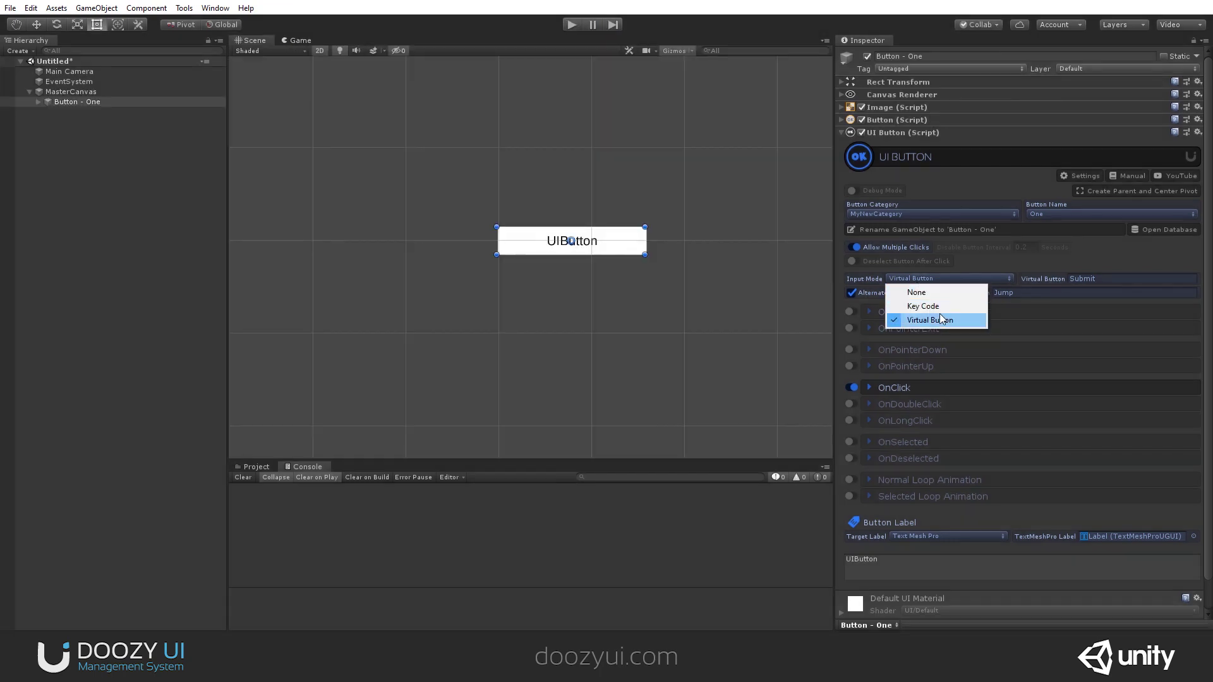
click(935, 307)
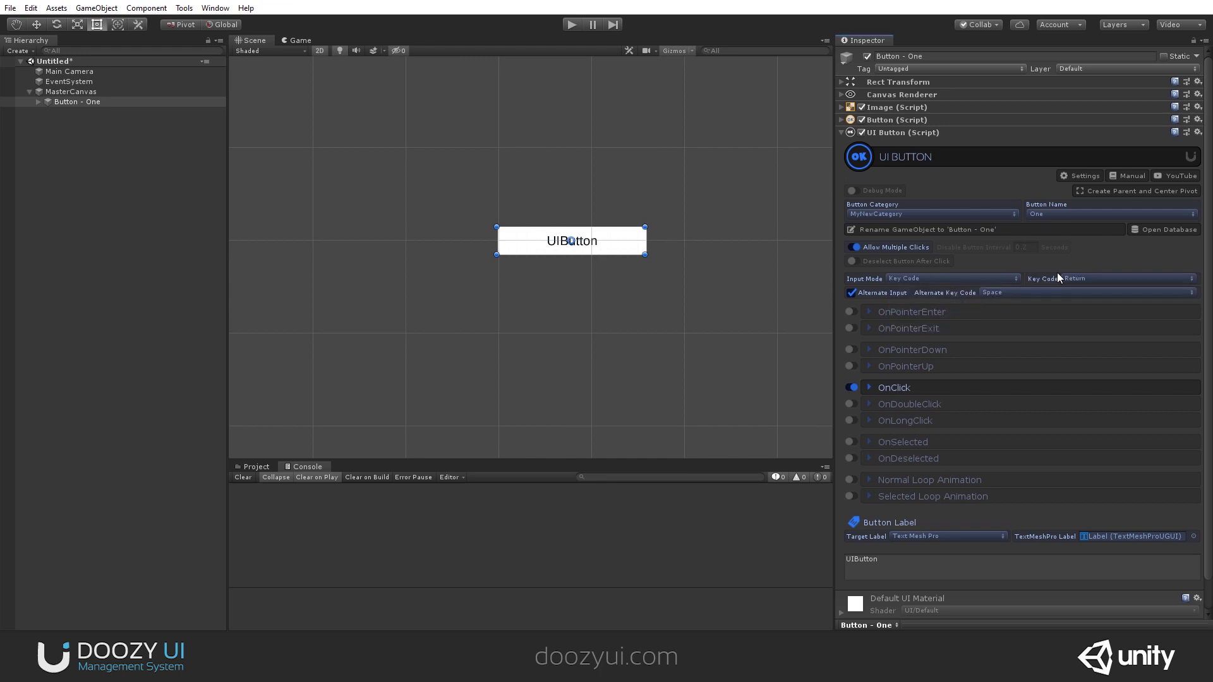
click(1089, 278)
click(1037, 328)
click(909, 281)
click(922, 319)
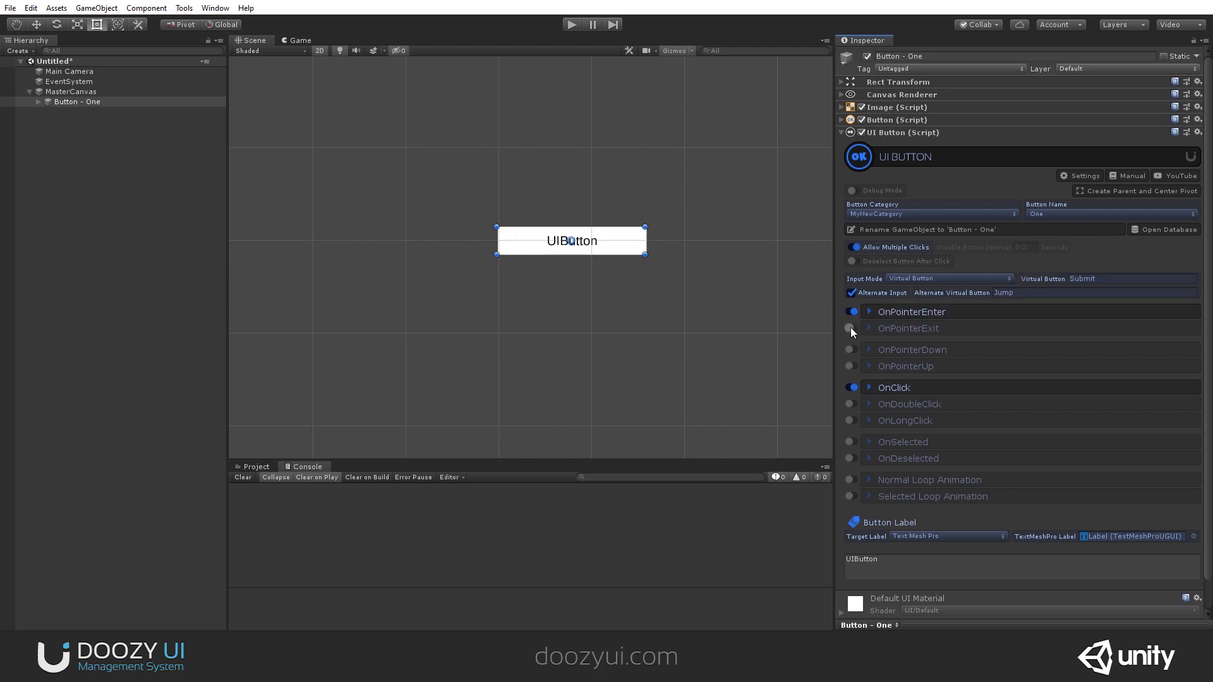
Enable every remaining button behavior, from OnPointerEnter through Selected Loop Animation
click(852, 350)
click(852, 366)
click(851, 403)
click(851, 420)
click(852, 441)
click(851, 458)
click(851, 479)
click(852, 496)
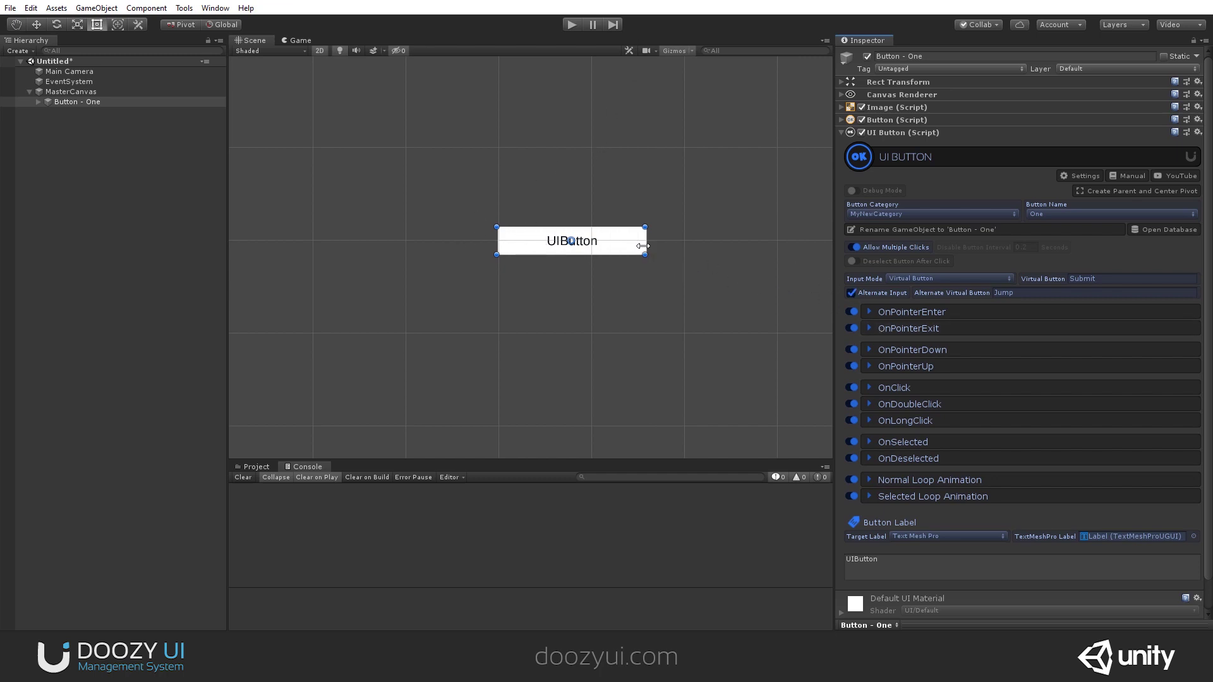
Expand the OnPointerEnter behavior and review its Animation and OnTrigger settings
click(885, 312)
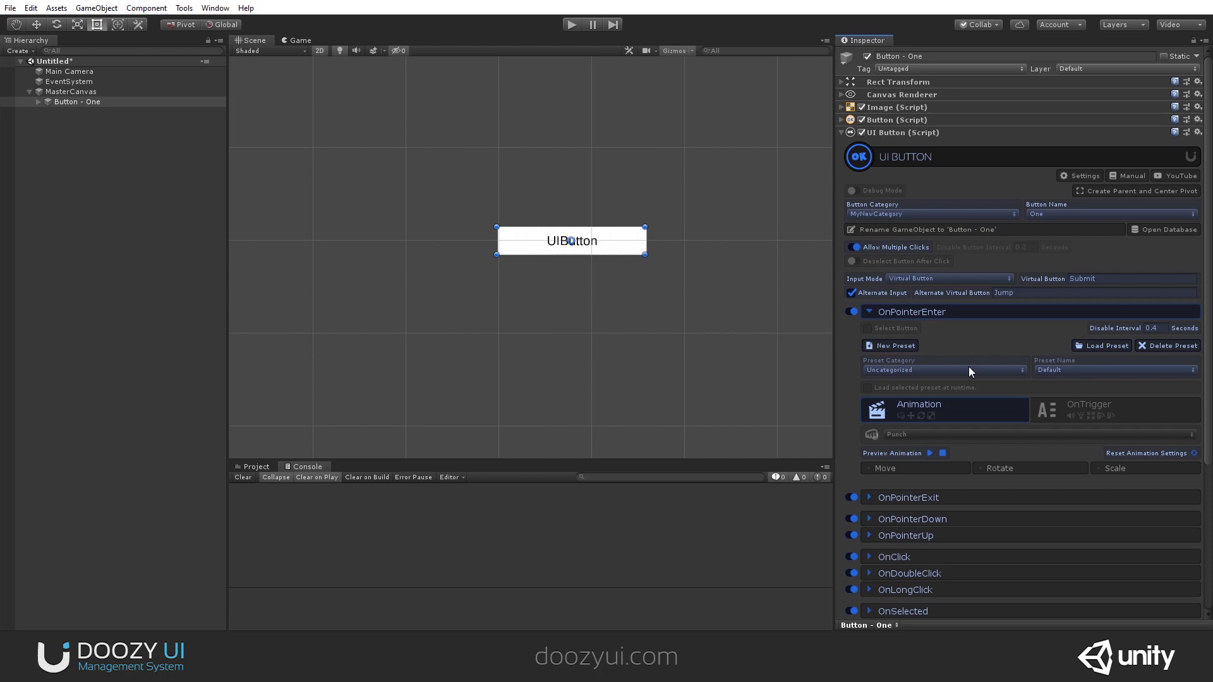
click(1078, 413)
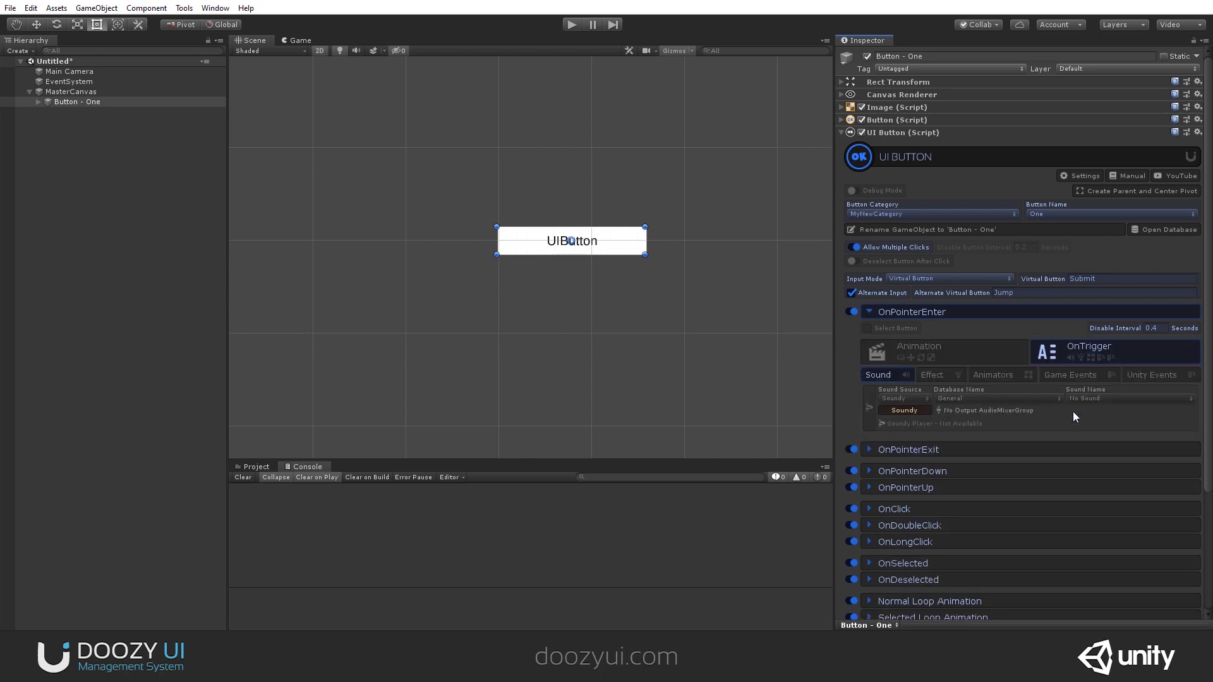
click(904, 344)
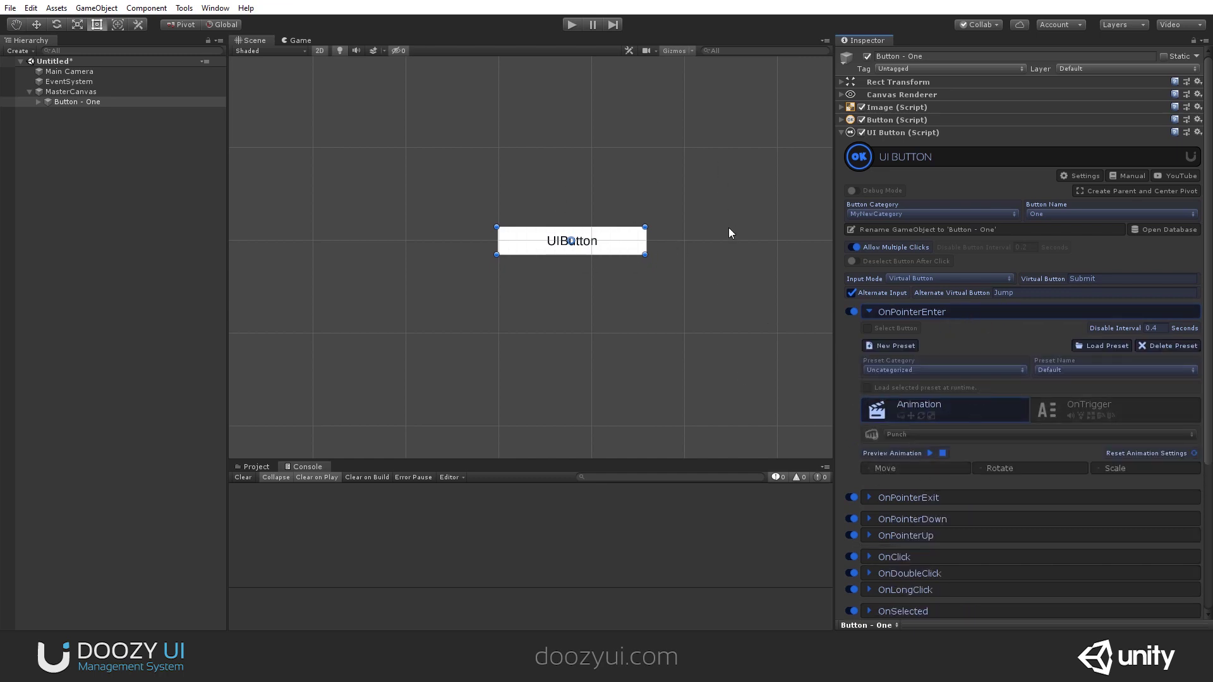
Add a Scale punch animation to OnPointerEnter with Scale By X 0.2, Y 0.2 and a duration of 0.2, and collapse the behavior
click(1113, 468)
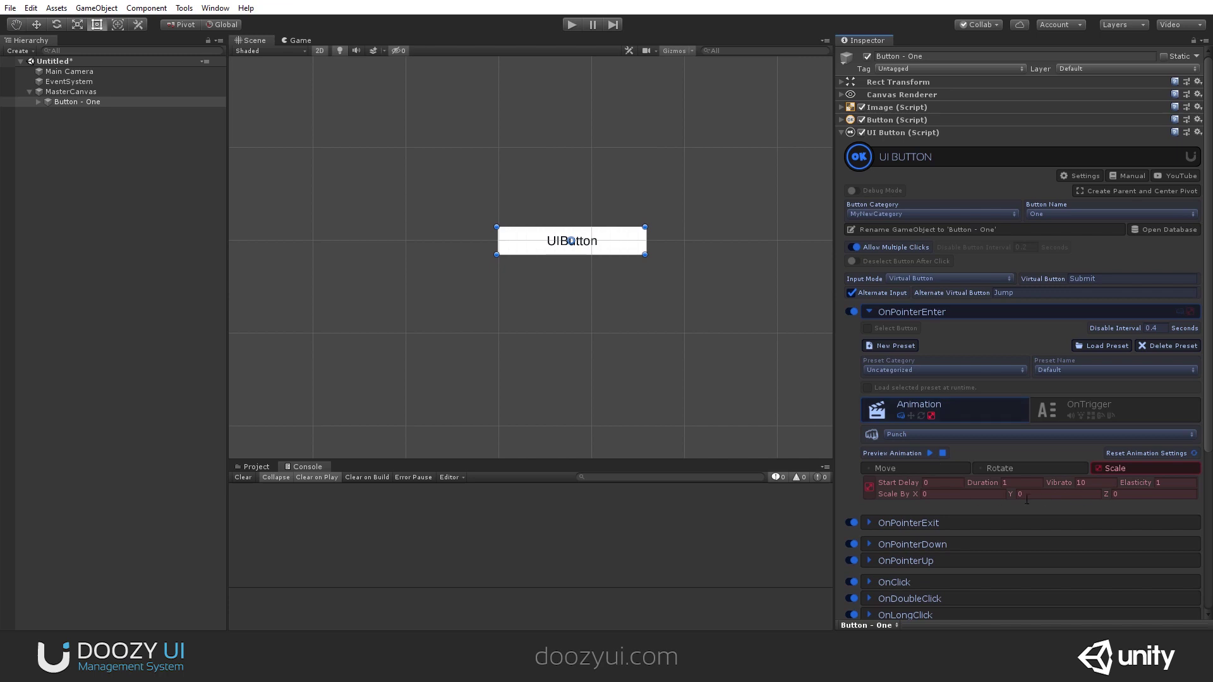
click(969, 494)
text(0.2)
key(Tab)
text(0.2)
click(1011, 485)
click(915, 311)
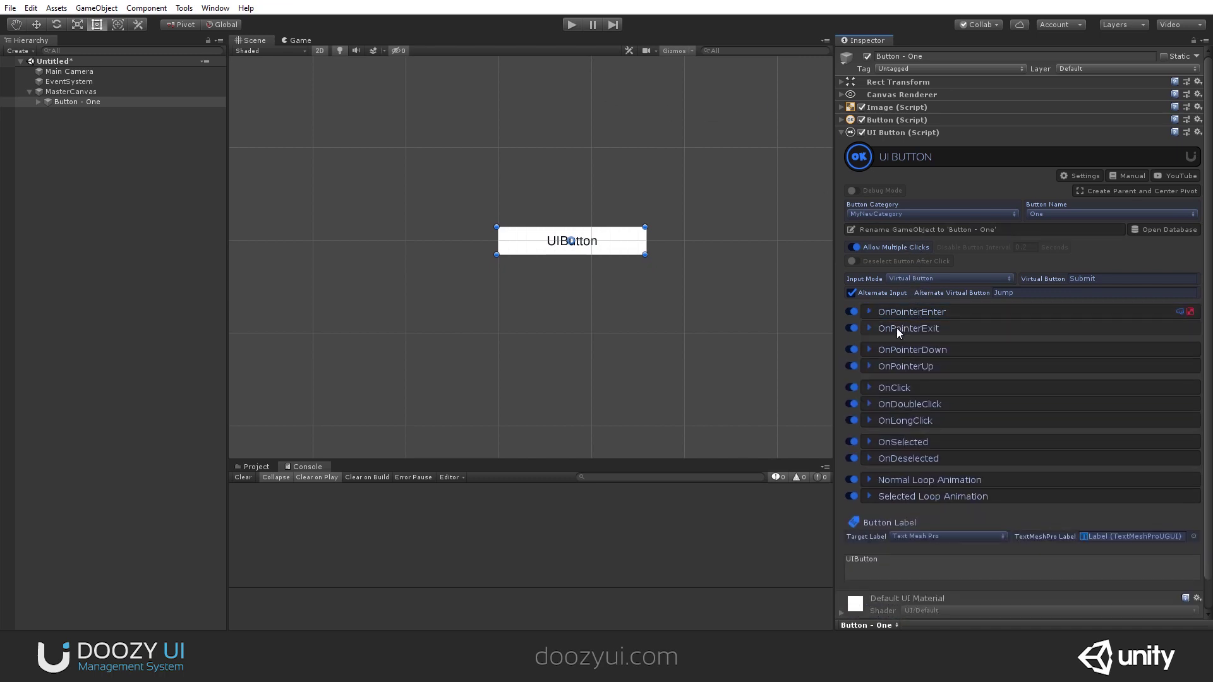
Add a Move punch animation to OnPointerExit with Move By Y 10 and a duration of 0.2, and collapse the behavior
click(896, 327)
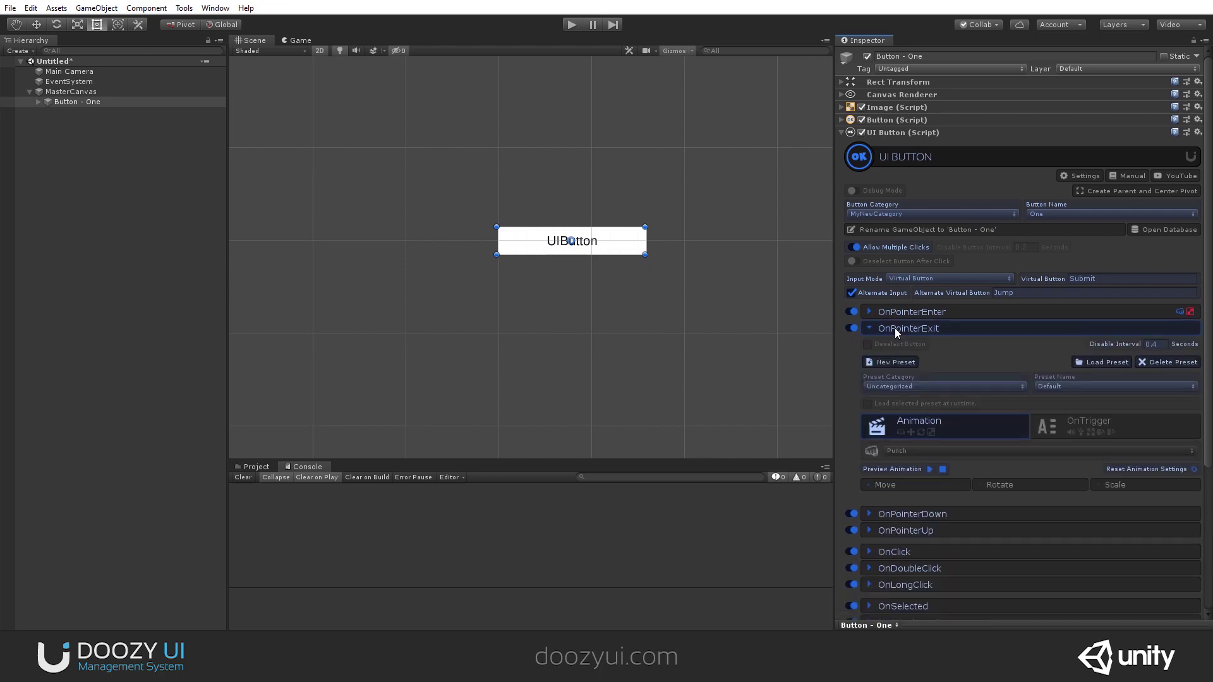
click(963, 485)
click(1049, 509)
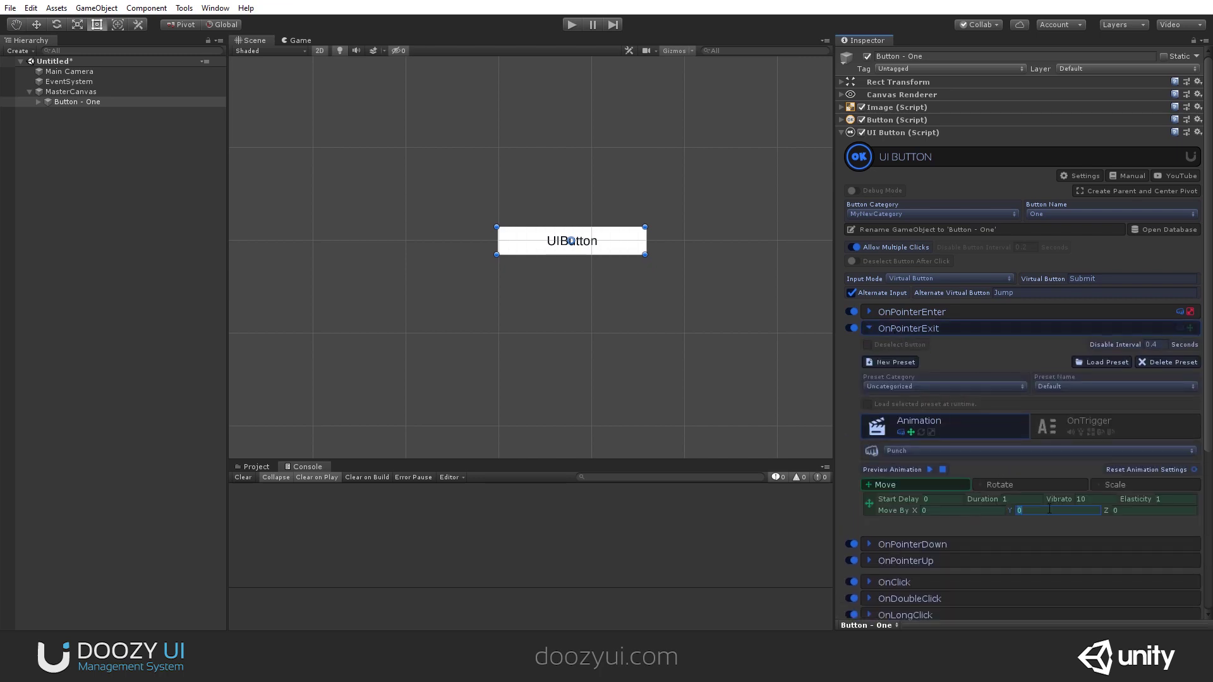
click(1018, 499)
click(942, 328)
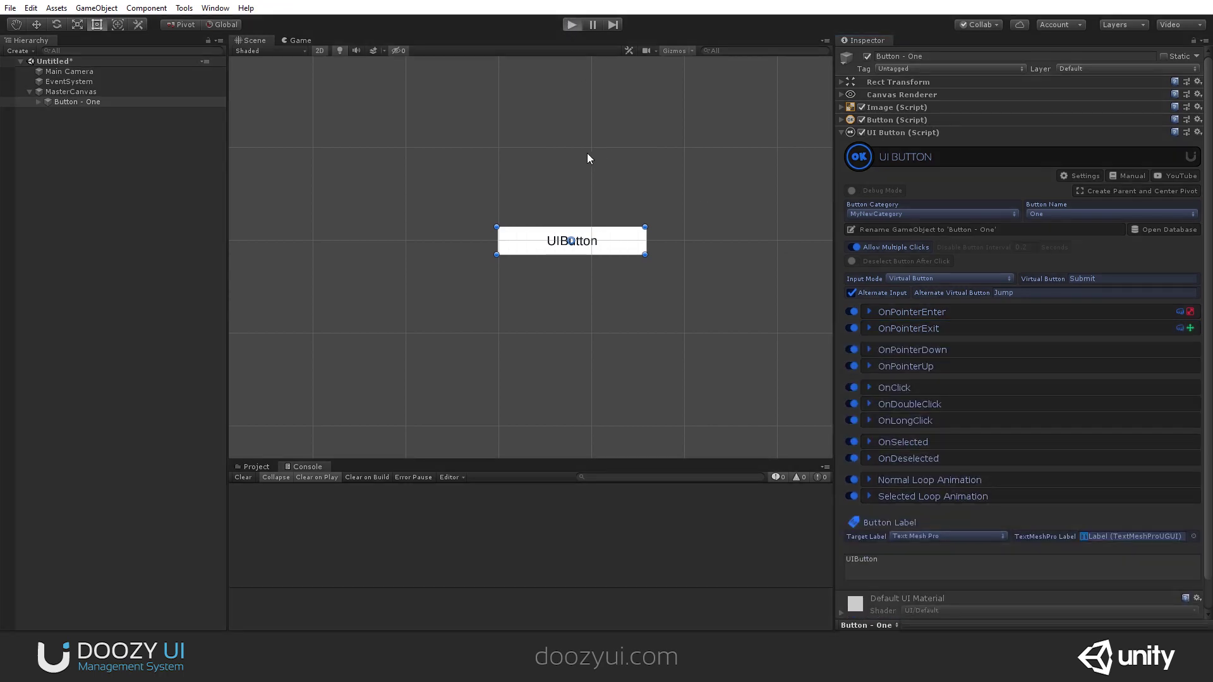
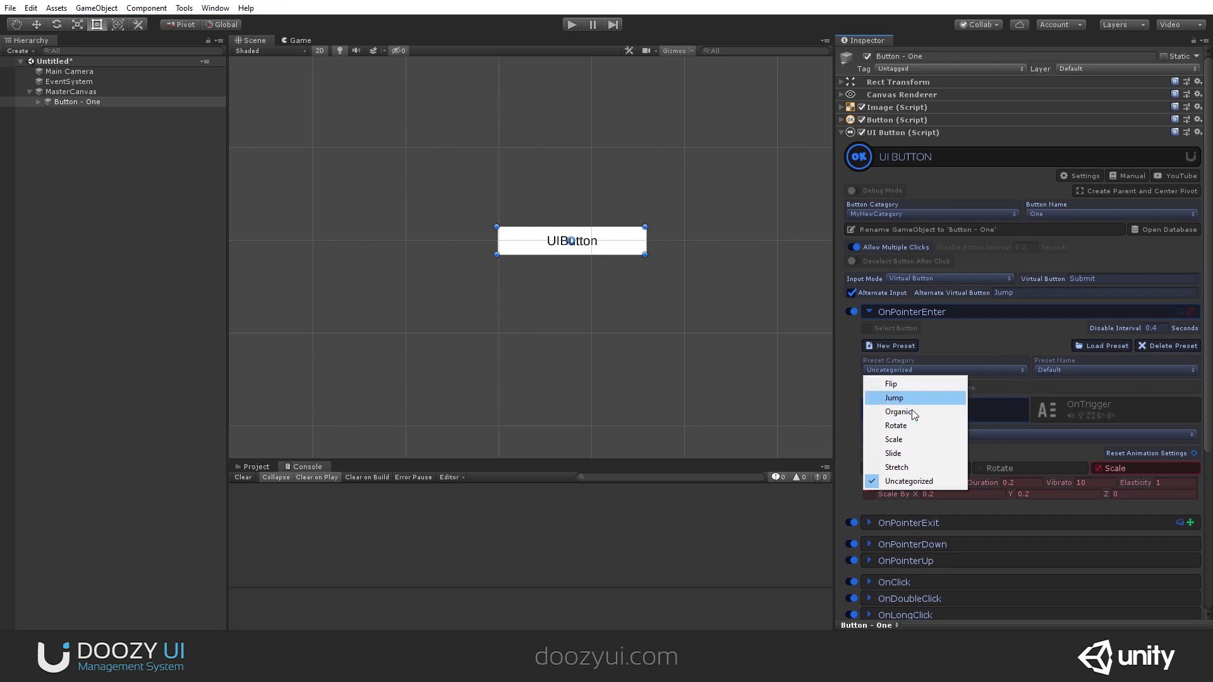
Load the RotateInLeft preset from the Scale category into the OnPointerEnter animation
click(894, 439)
click(1042, 371)
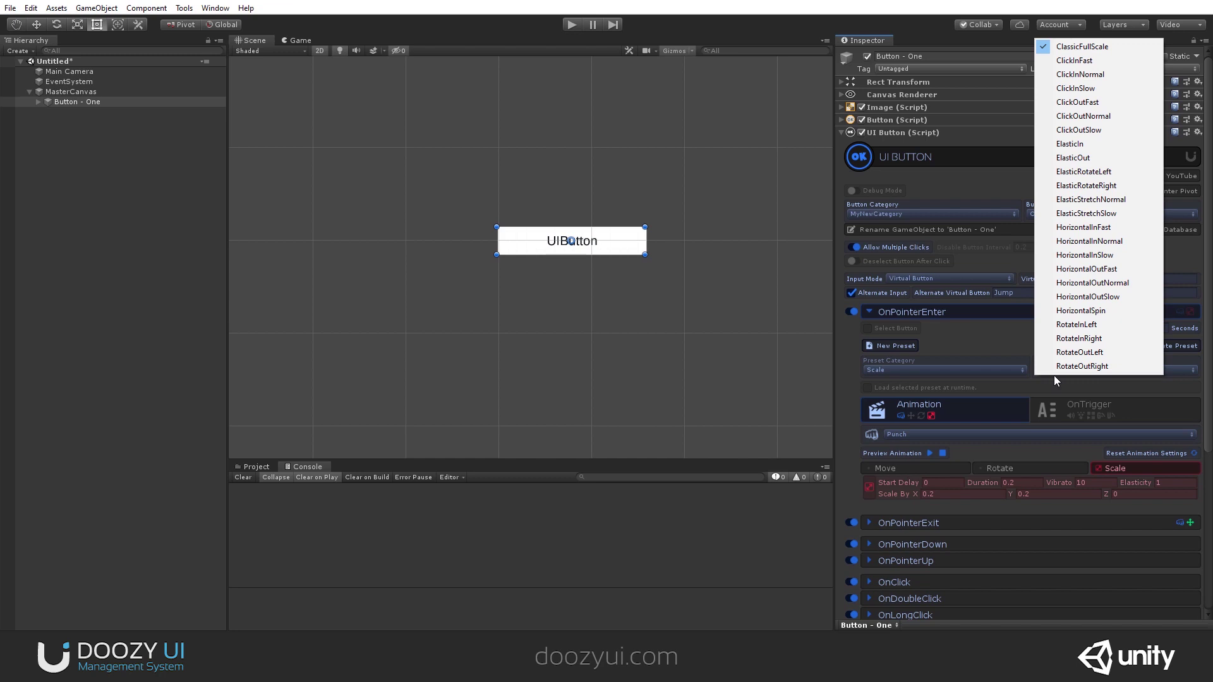
click(1111, 325)
click(1099, 345)
Preview the OnPointerEnter preset animation on the button several times in the scene
click(930, 453)
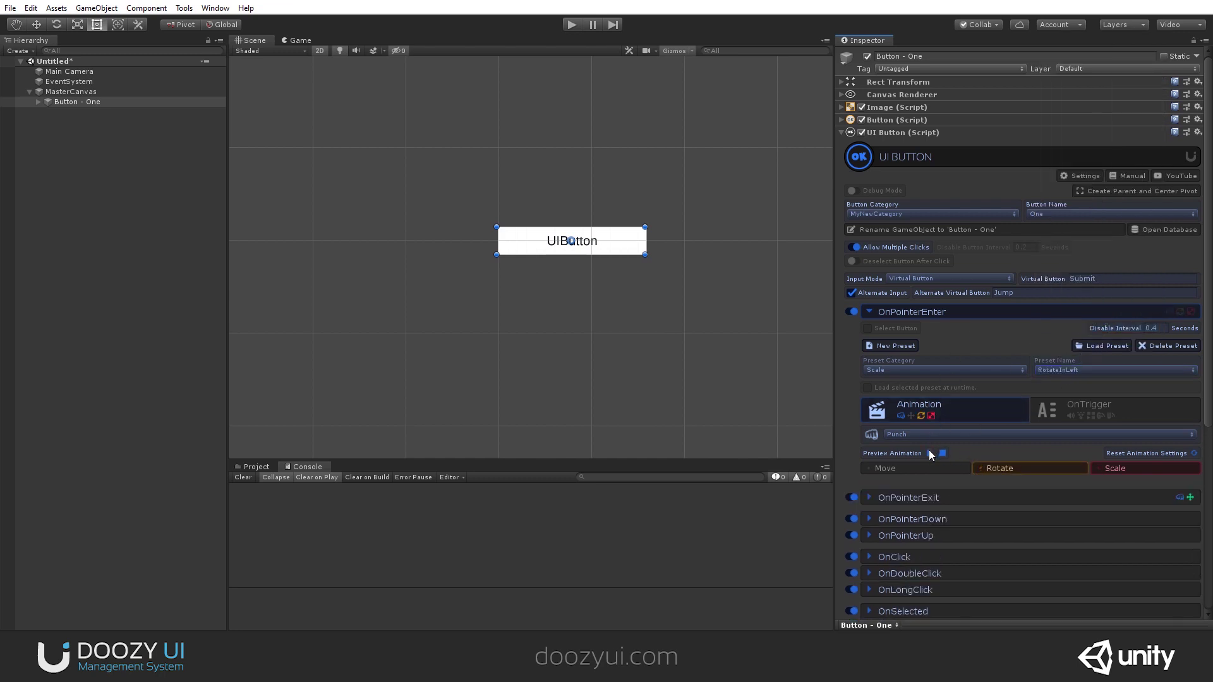
click(929, 453)
click(929, 453)
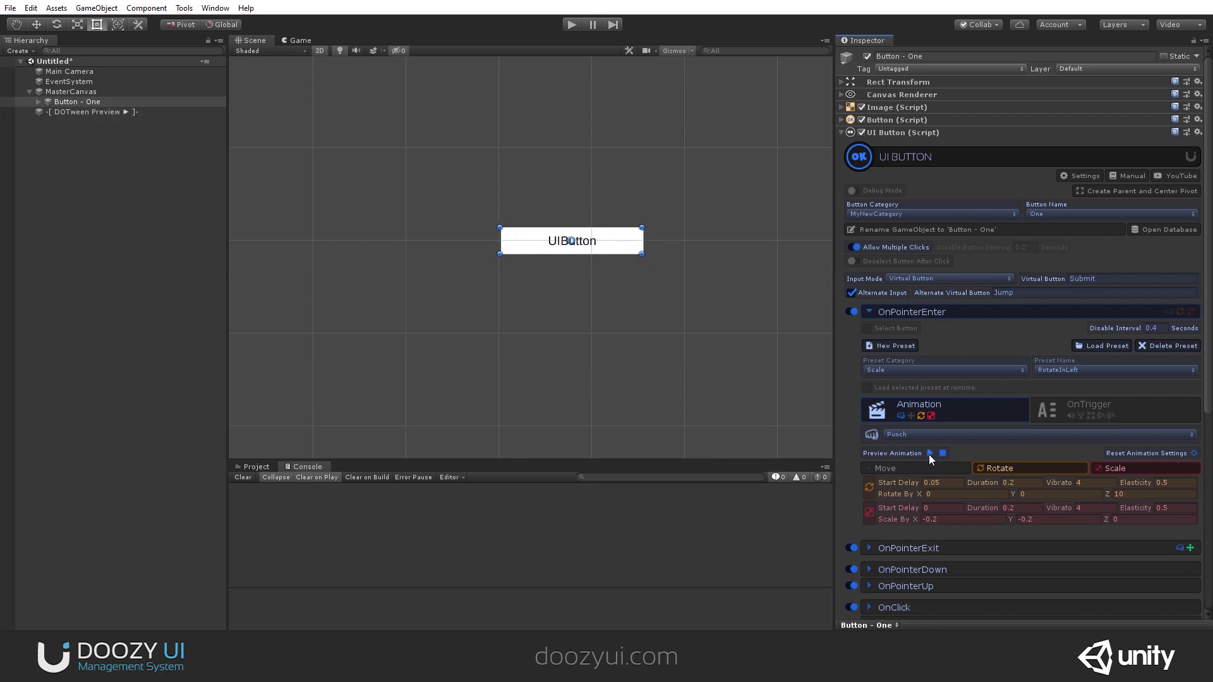
click(928, 452)
click(928, 453)
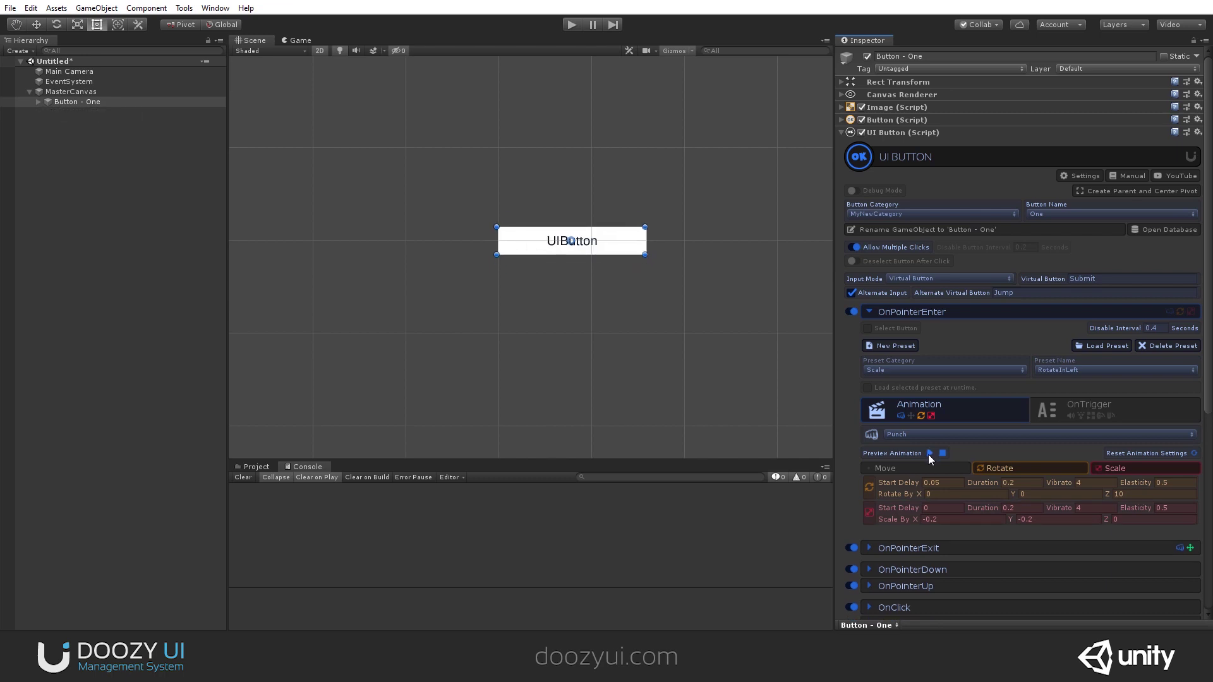
Collapse the OnPointerEnter behavior and run the scene to test the button's pointer animations
click(901, 312)
click(901, 312)
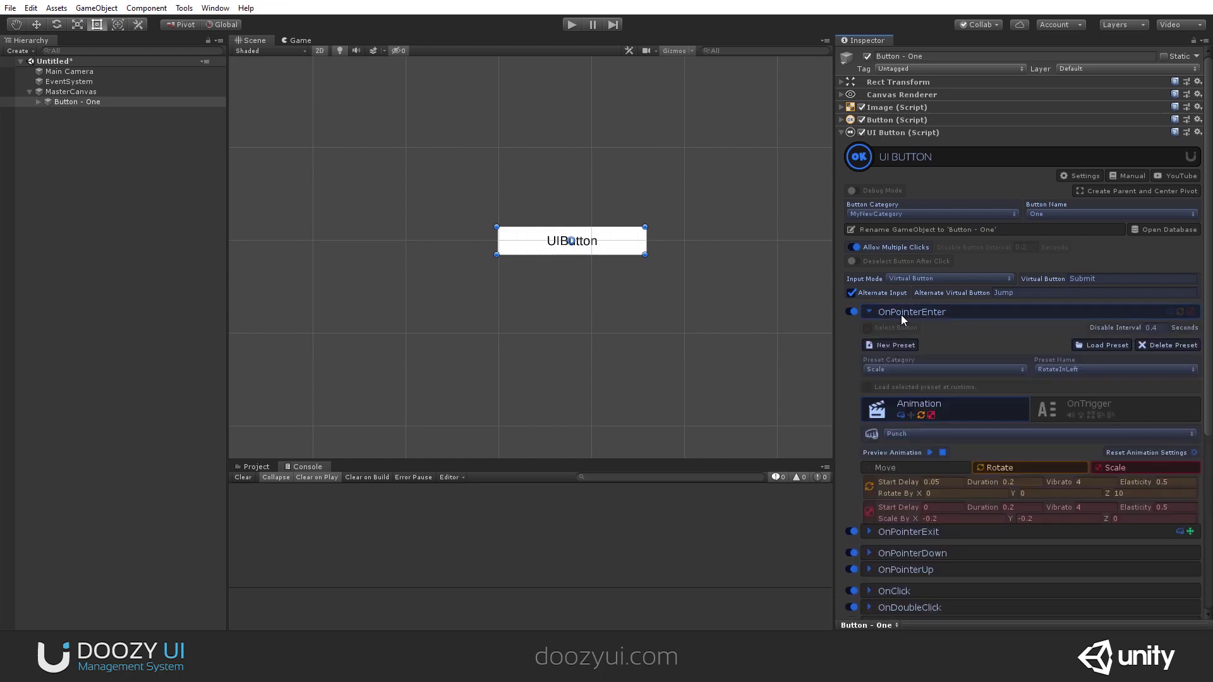
click(572, 24)
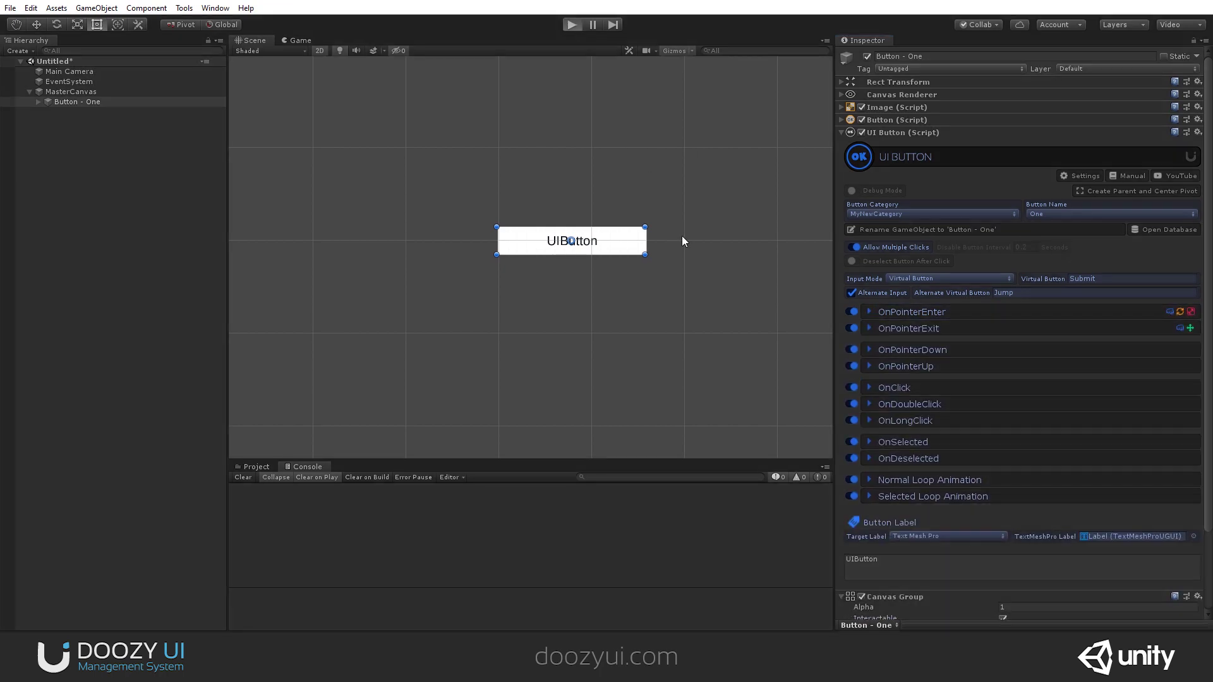
click(574, 25)
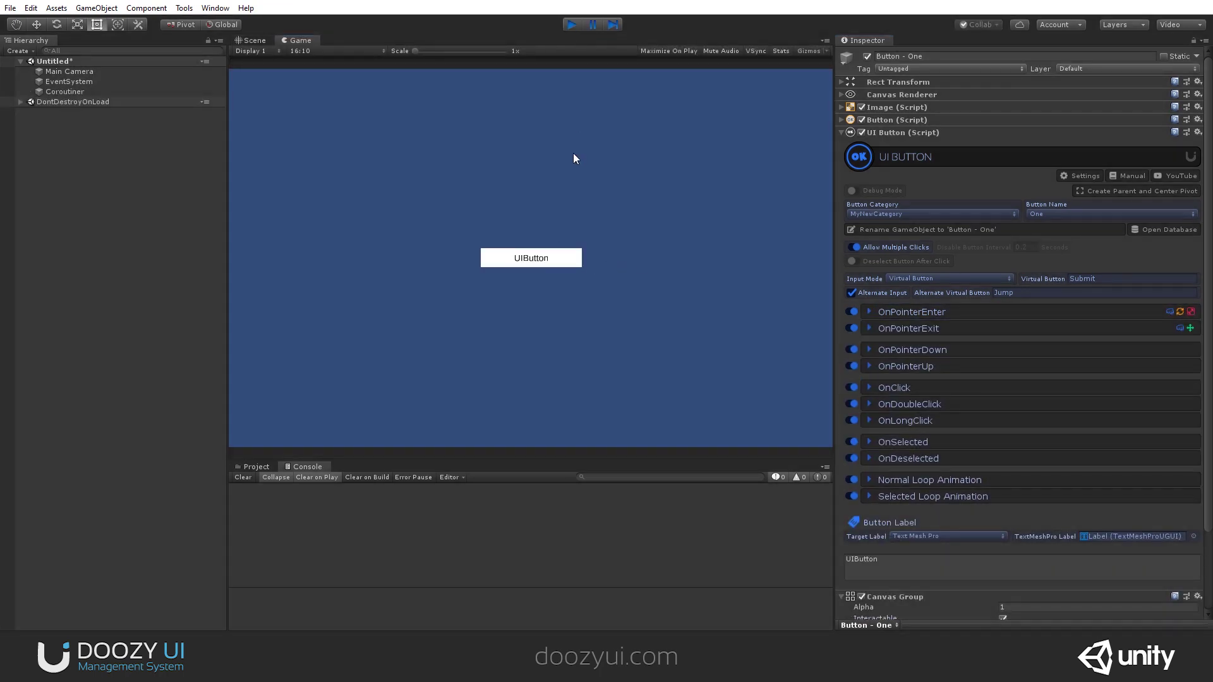
From OnPointerEnter's OnTrigger sound settings, open the Soundy database, browse Example Alerts, sample Example Clicks sounds, and close the window
click(961, 310)
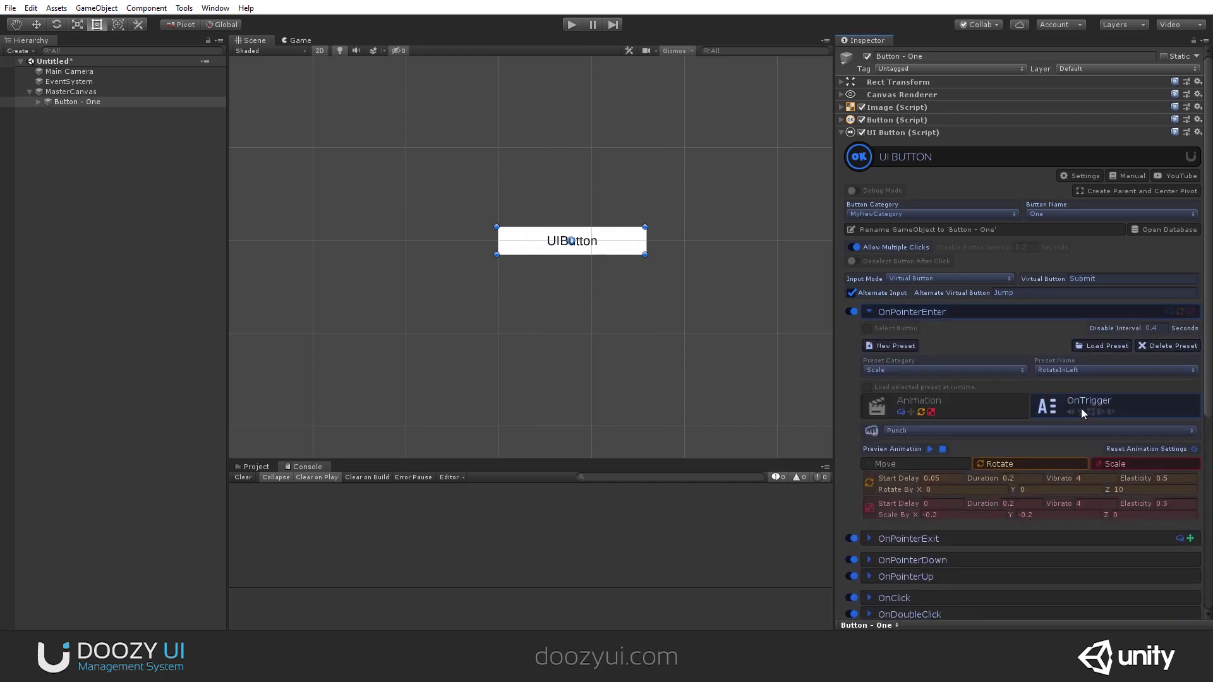
click(1070, 405)
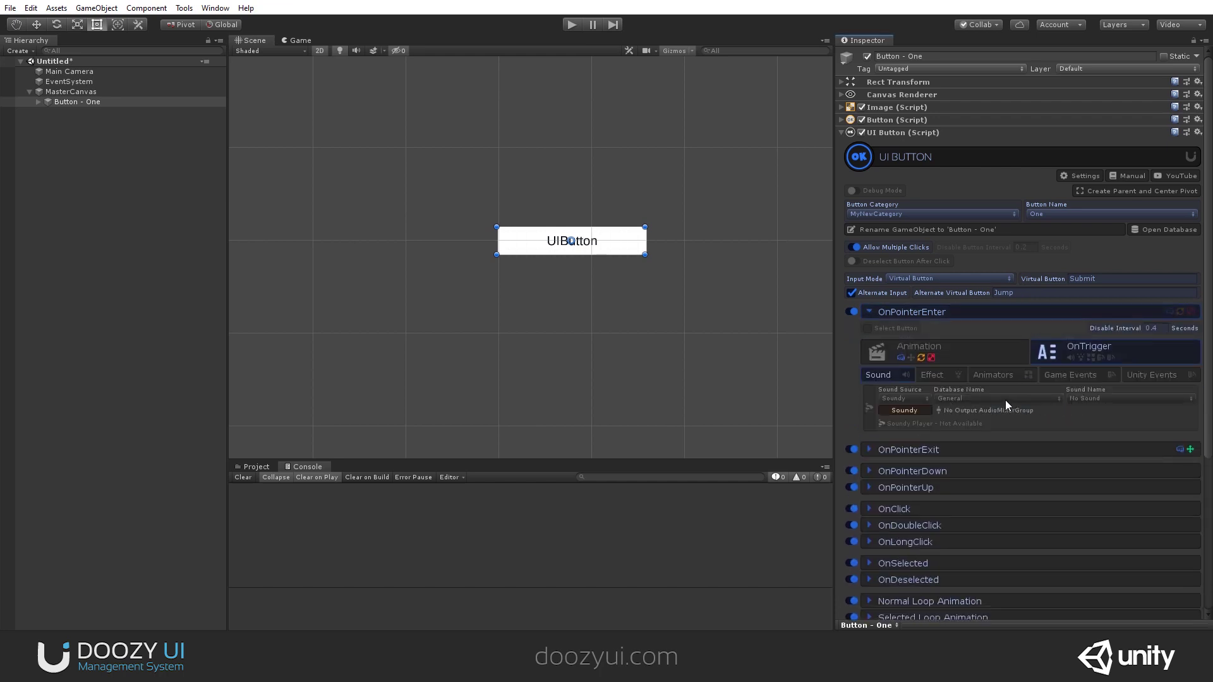
click(910, 411)
click(409, 240)
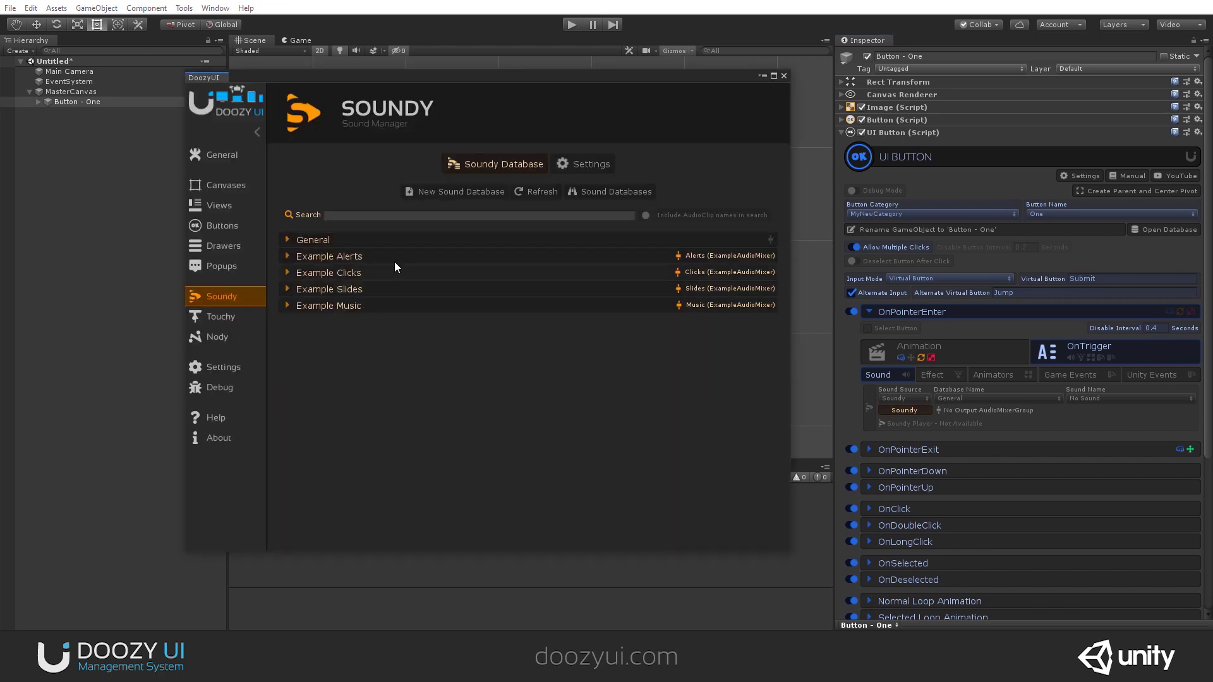
click(394, 257)
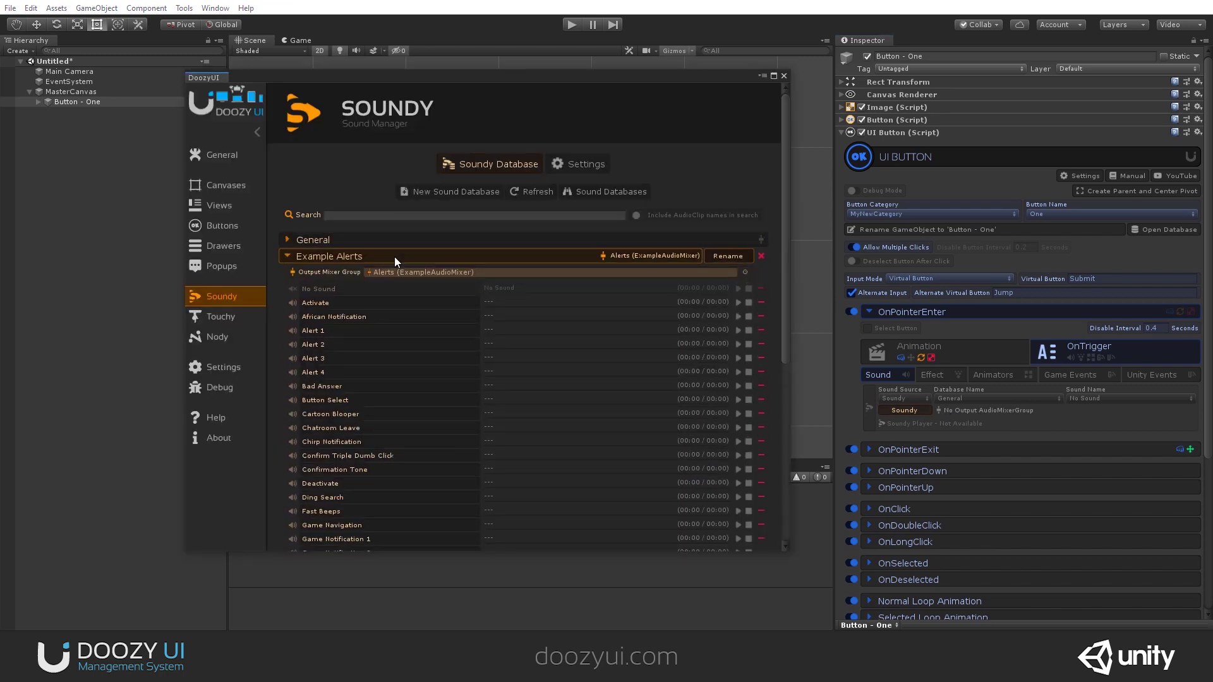
click(394, 256)
click(411, 272)
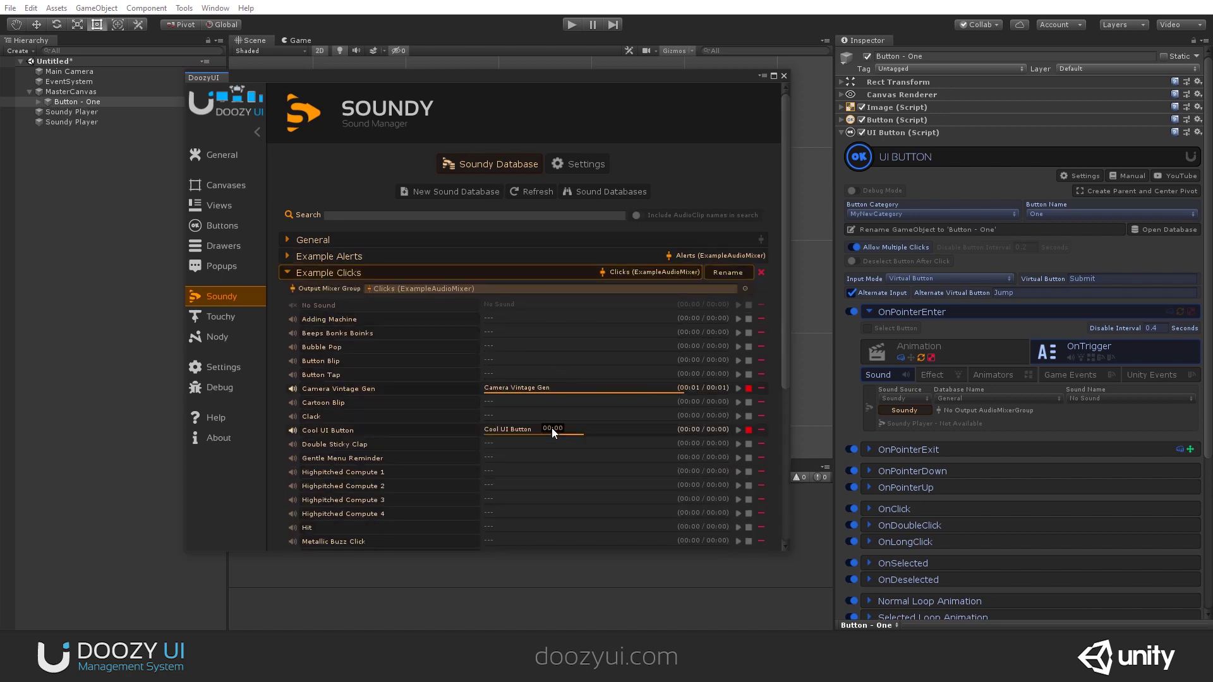
click(632, 273)
click(783, 76)
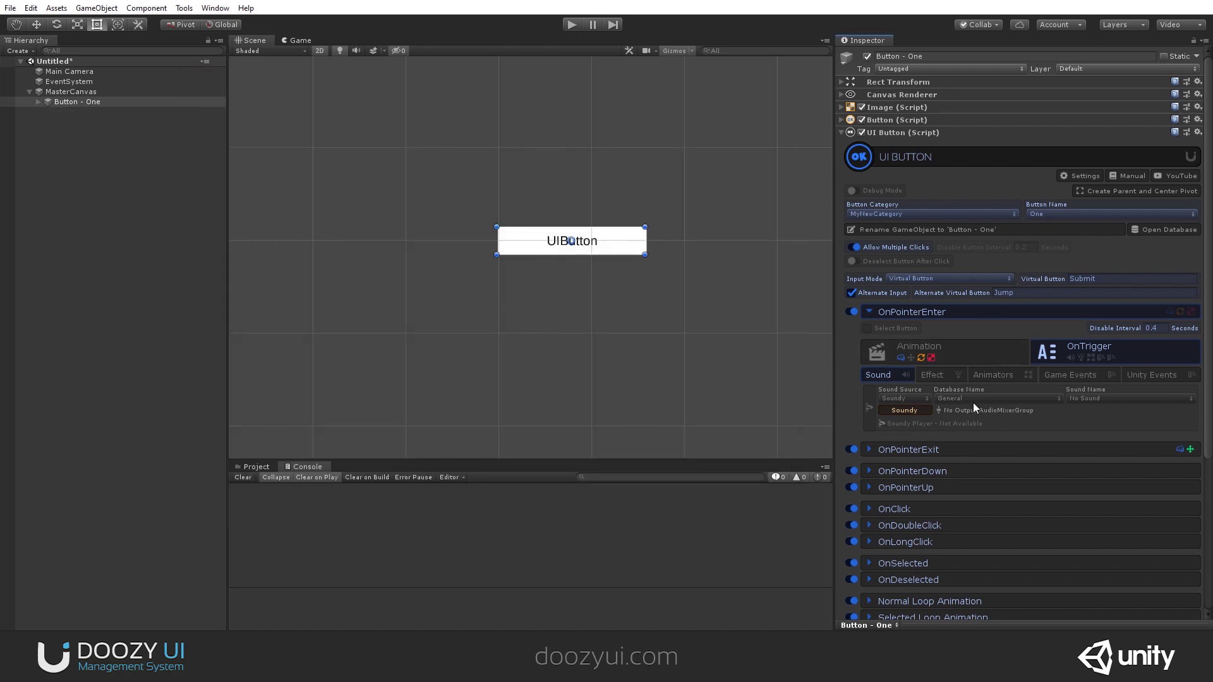
Try the Audio Clip and Master Audio sound sources for OnPointerEnter and return the source to Soundy
click(934, 398)
click(870, 415)
click(900, 396)
click(908, 423)
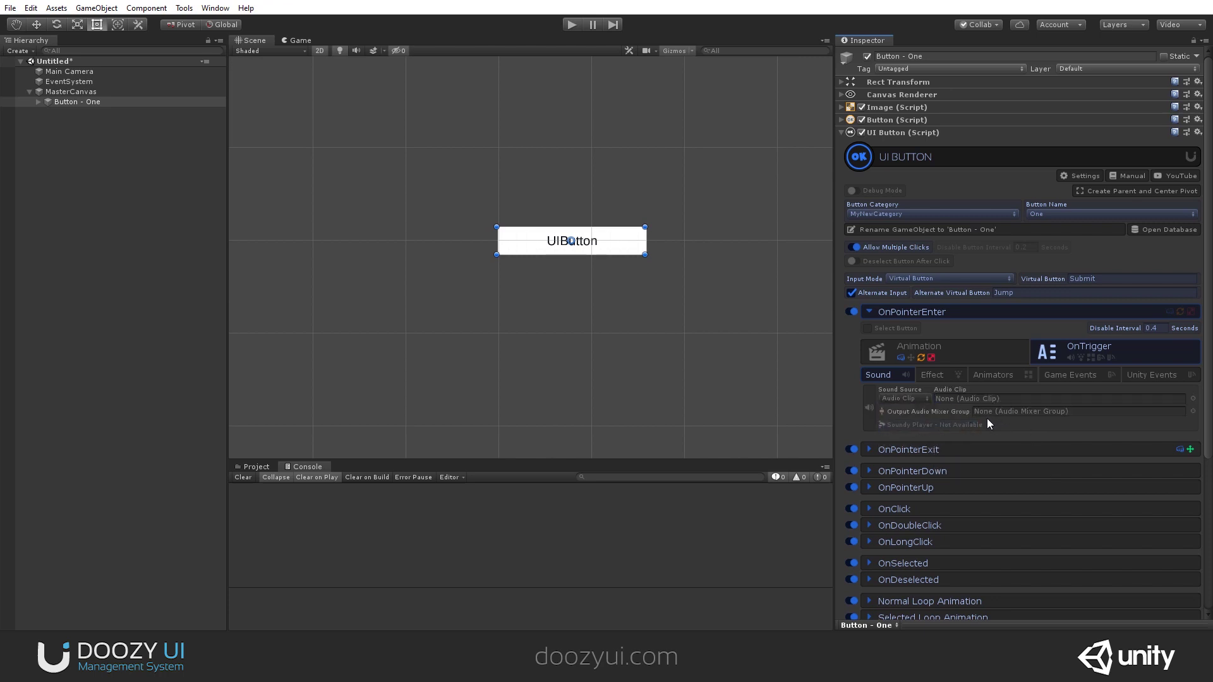
click(904, 398)
click(916, 435)
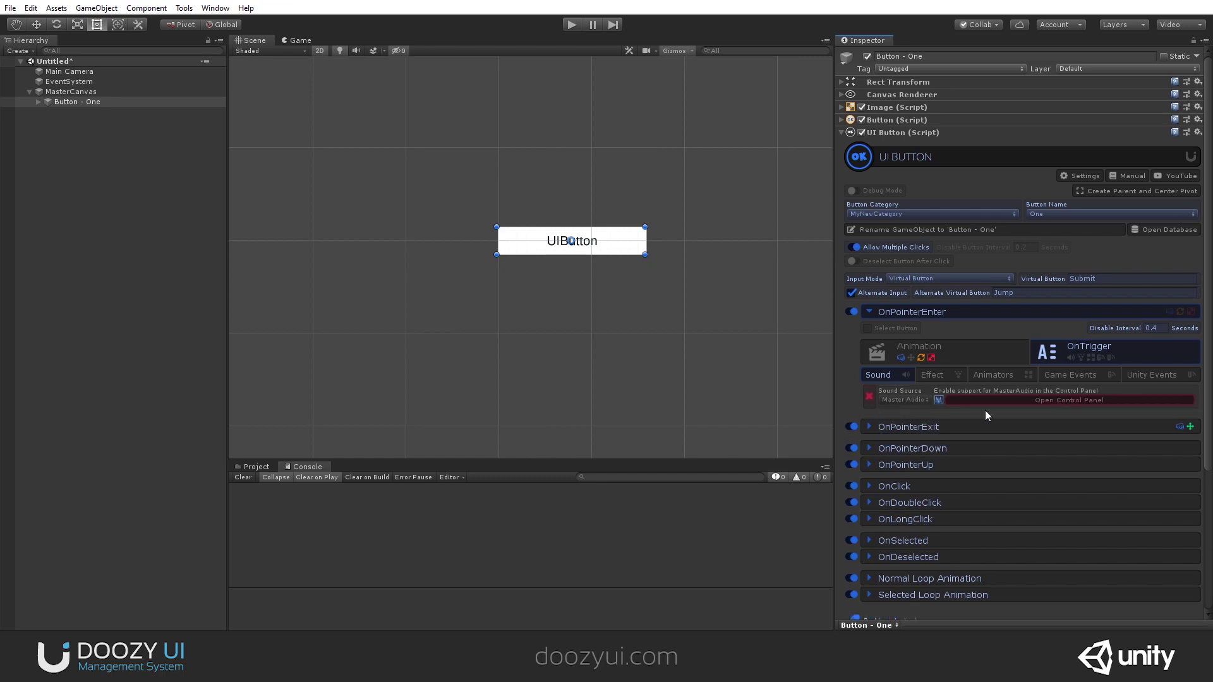
click(914, 400)
click(909, 411)
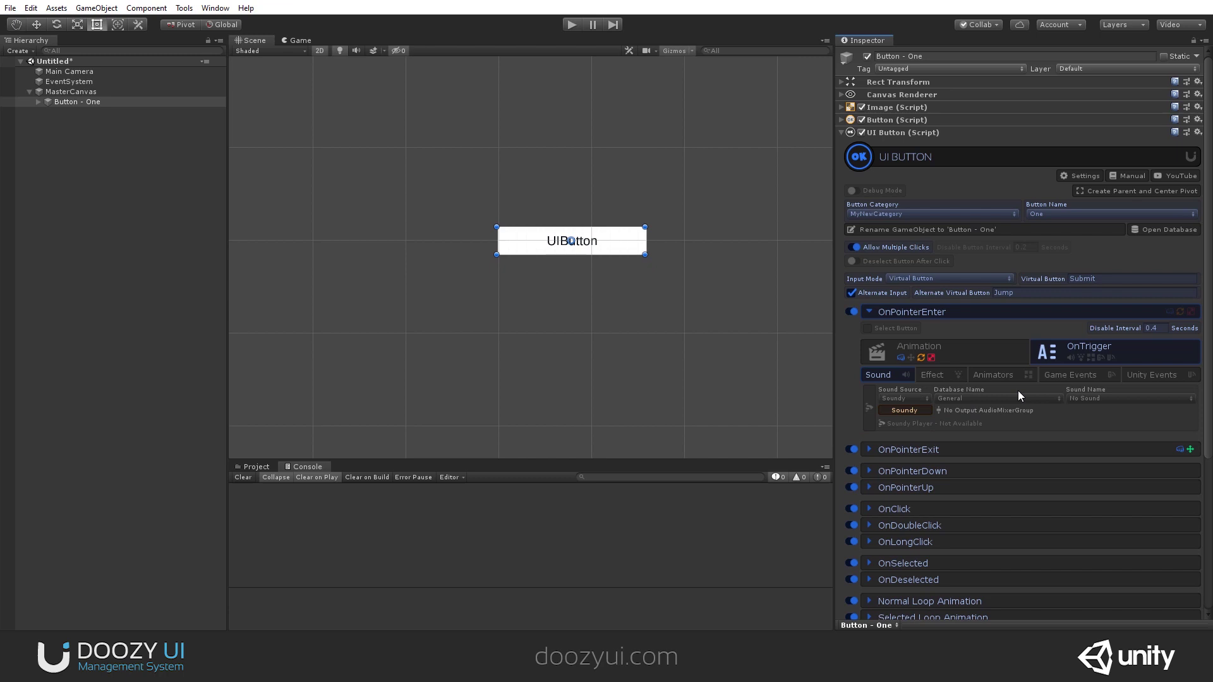
Set the OnPointerEnter sound to Cool UI Button from the Example Clicks database and play it back
click(1017, 403)
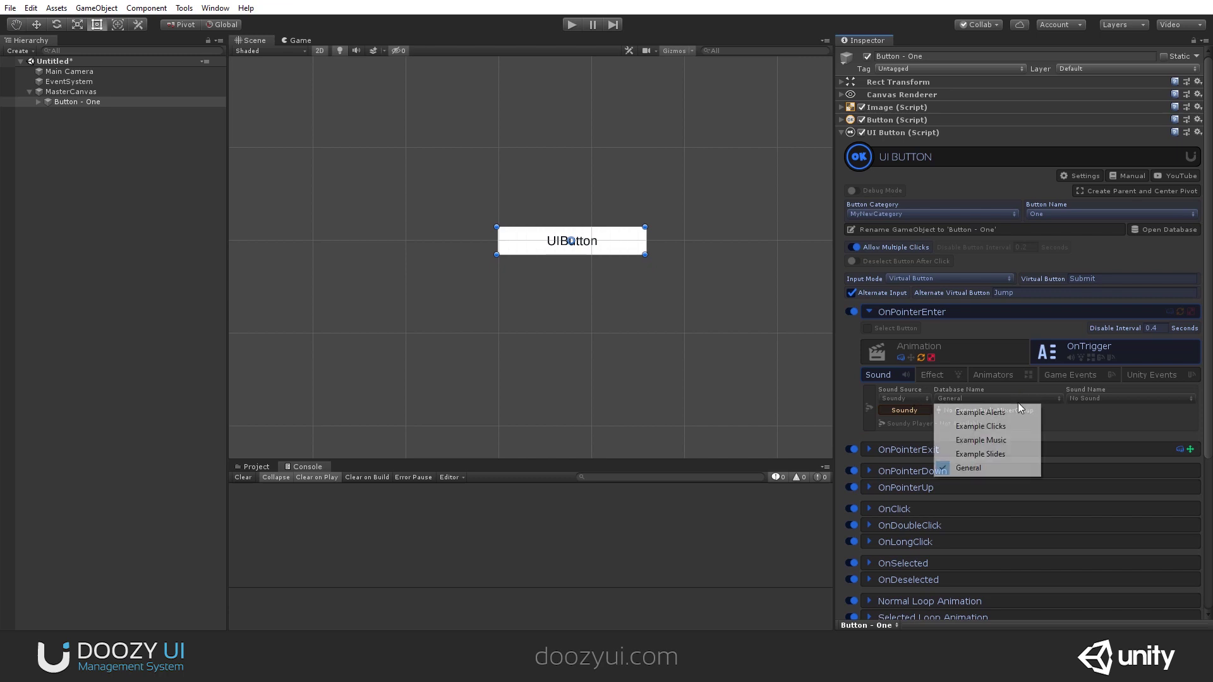
click(1003, 432)
click(1100, 400)
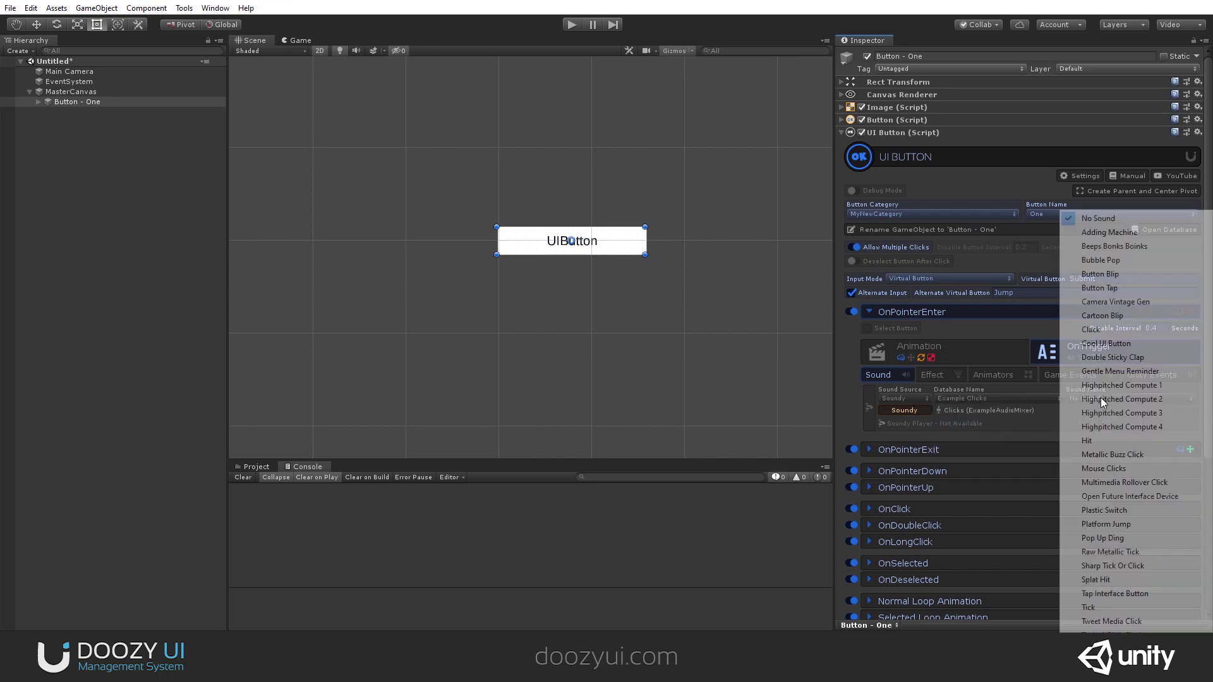
click(1118, 343)
click(981, 425)
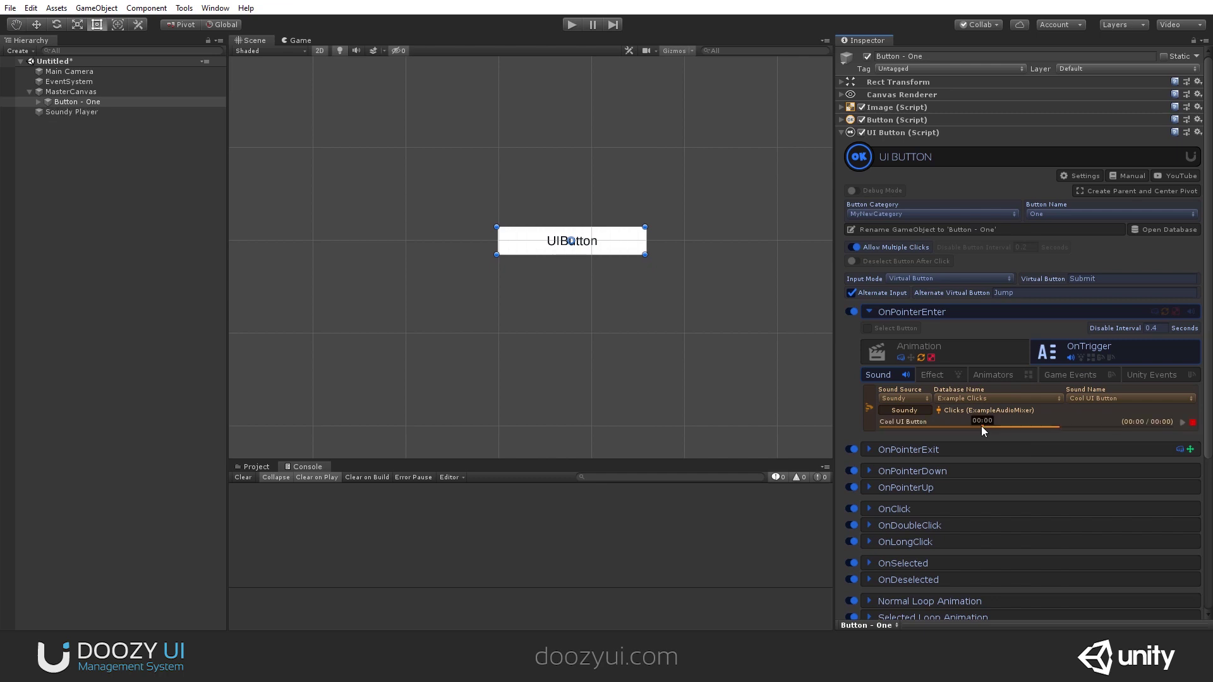
Collapse OnPointerEnter and set OnPointerExit's OnTrigger sound to Mouse Clicks from the Example Clicks database
click(919, 311)
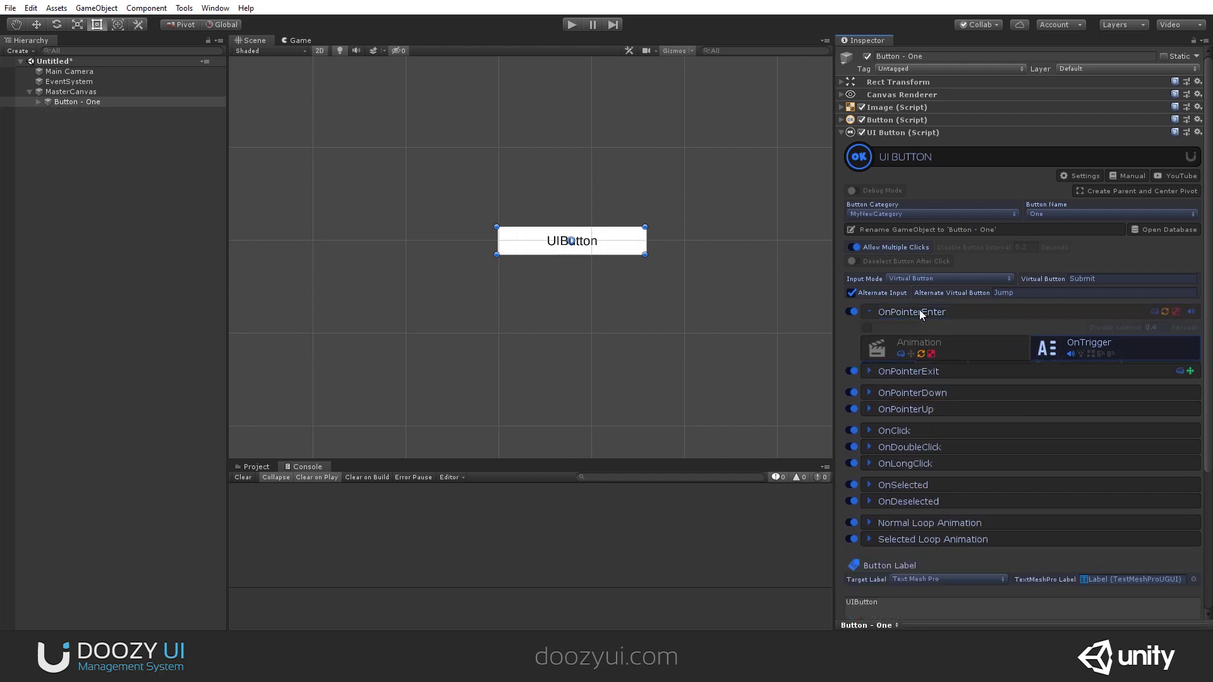
click(907, 329)
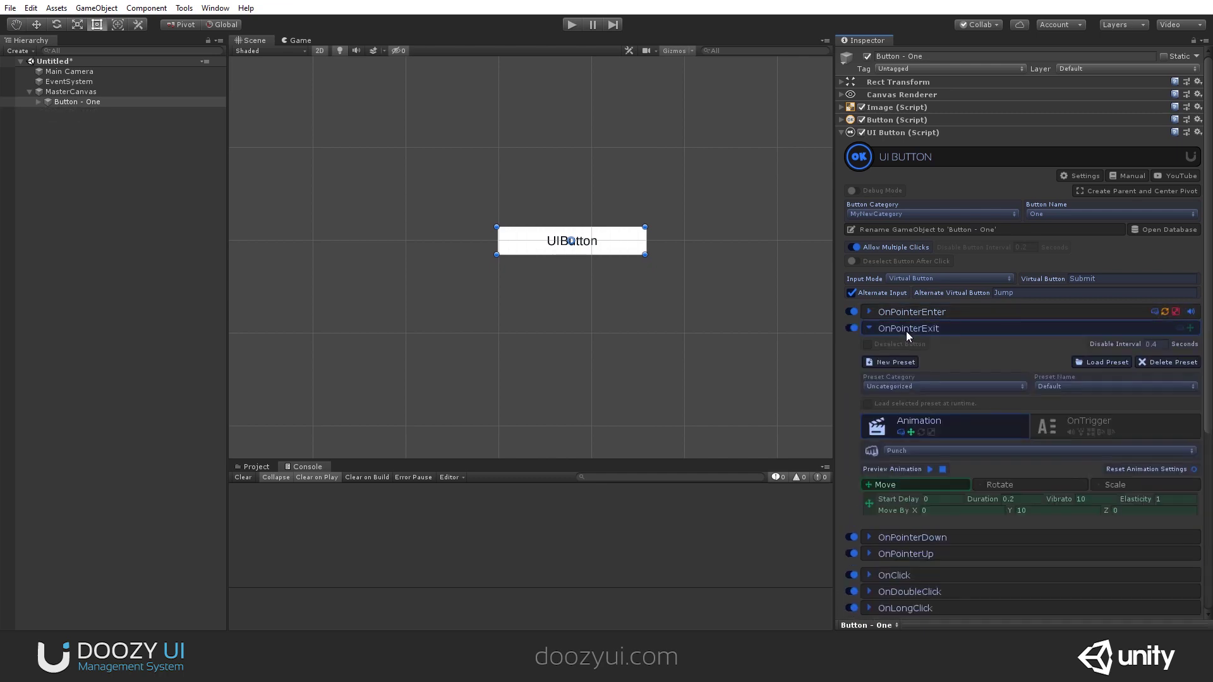
click(1101, 431)
click(985, 415)
click(954, 441)
click(1089, 414)
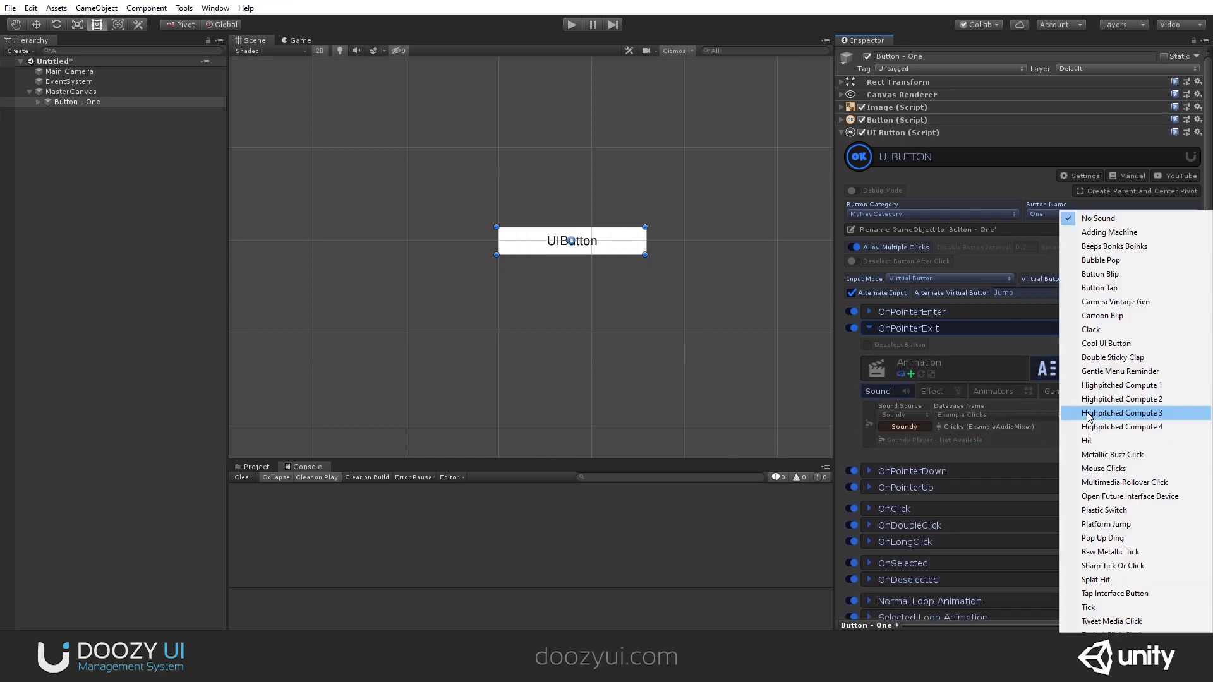
click(1138, 468)
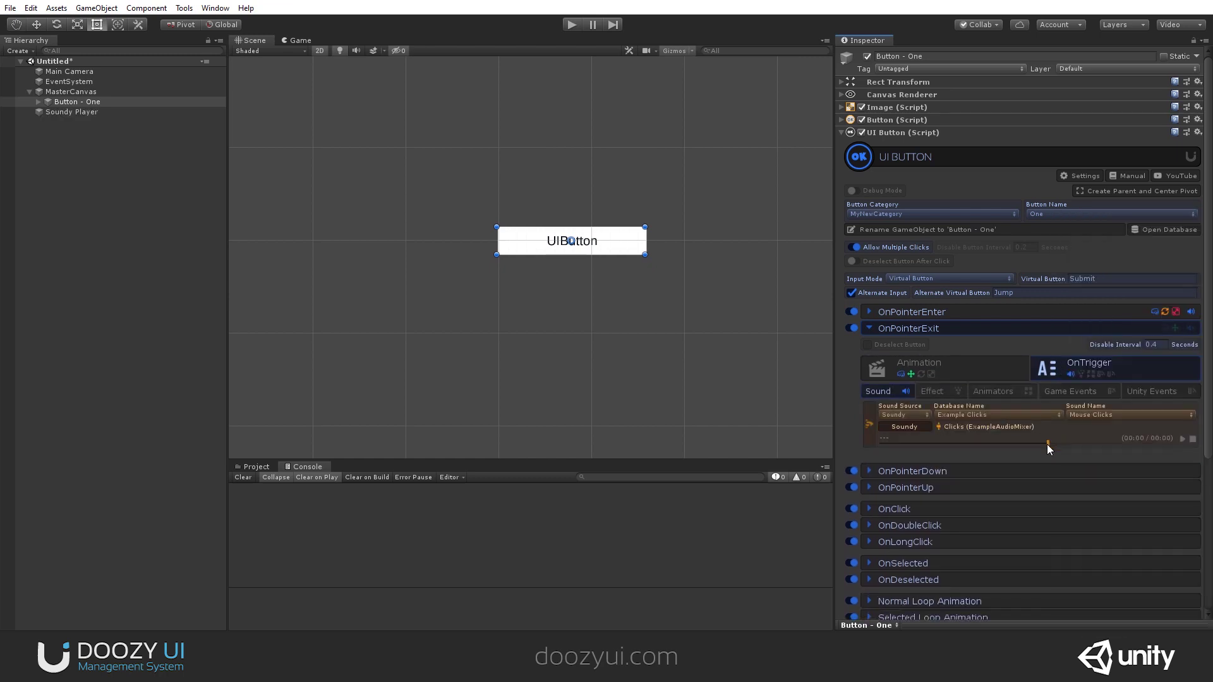
click(941, 328)
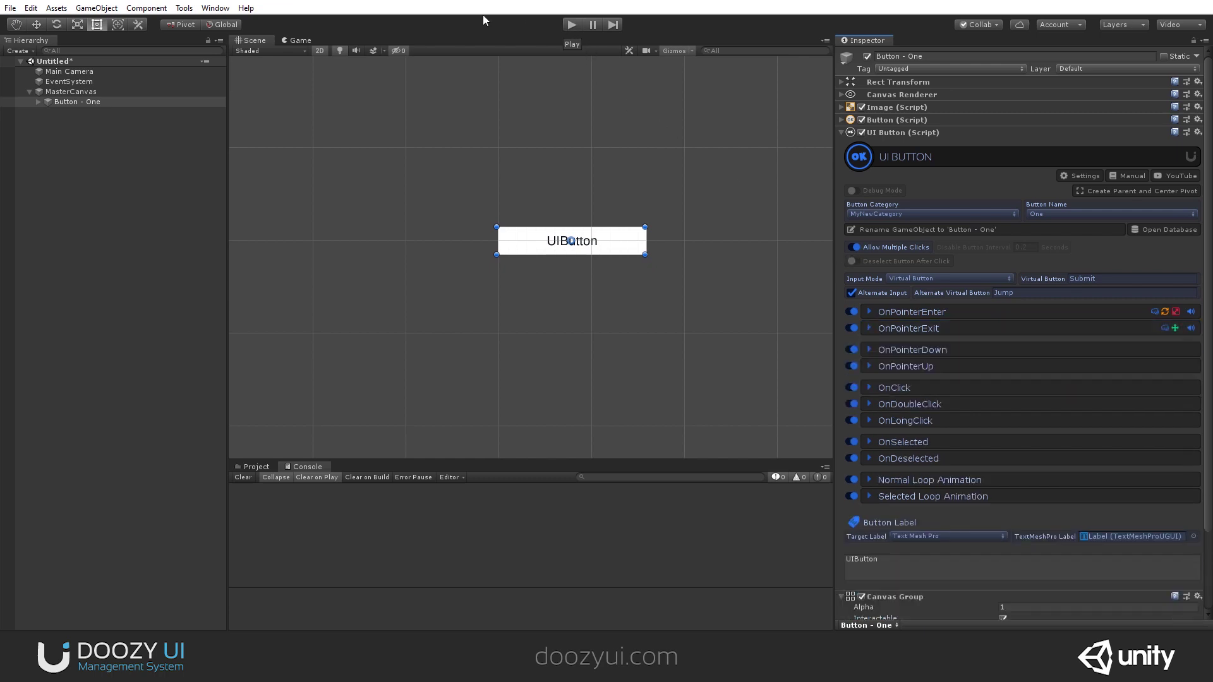
Run the scene in the Game view, test the button's pointer enter and exit sounds, and stop the run
click(299, 40)
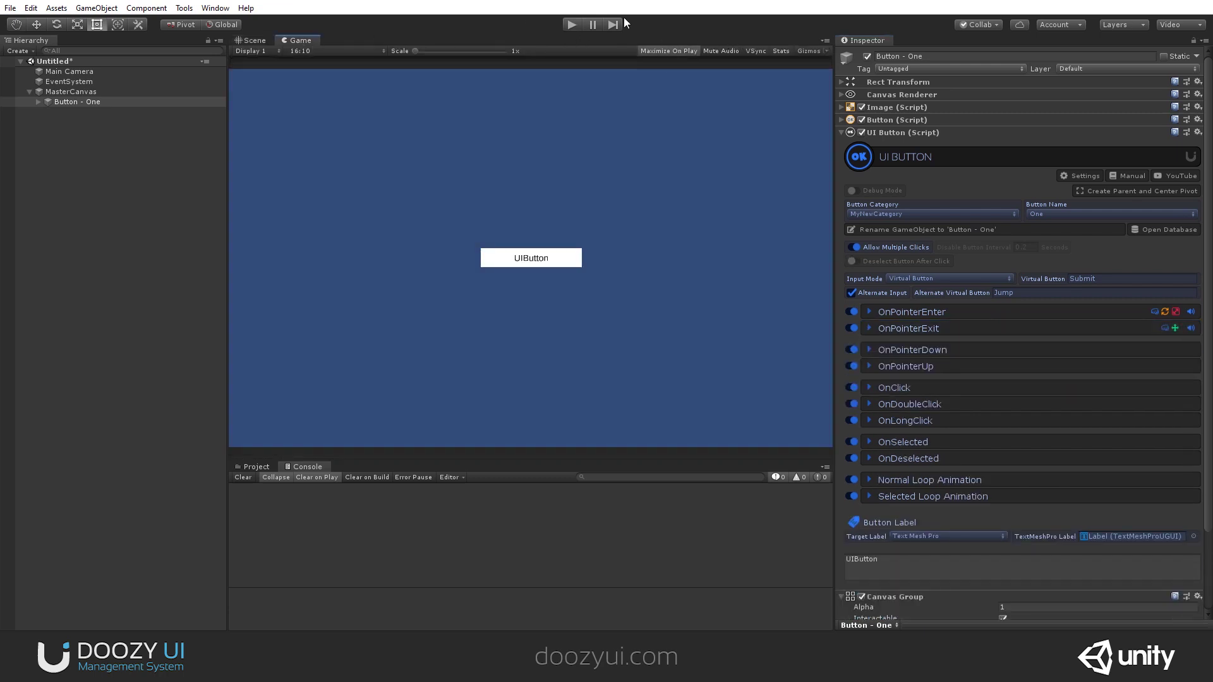
click(571, 24)
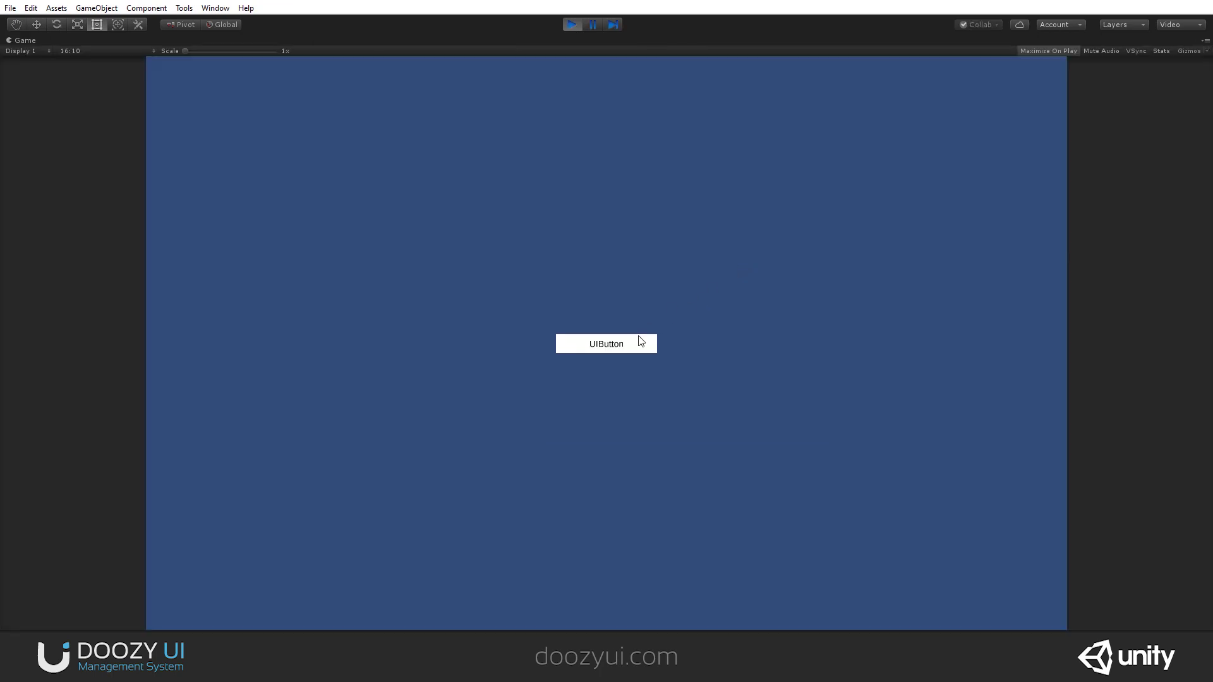
click(621, 347)
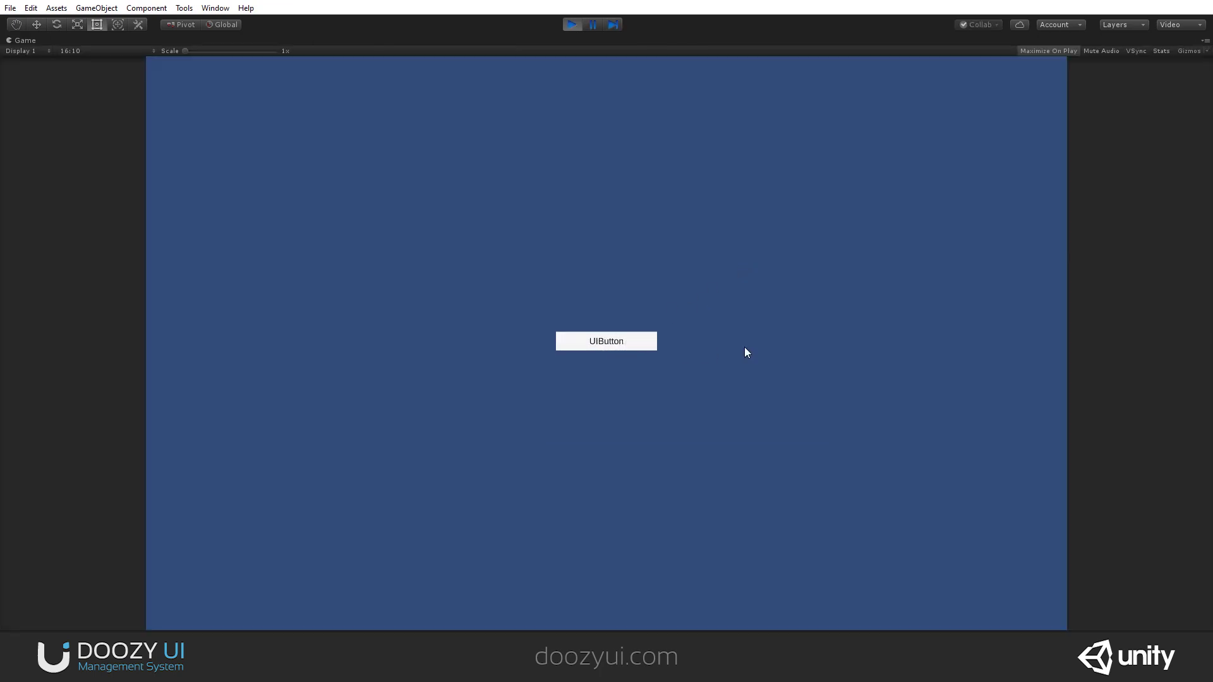
click(571, 24)
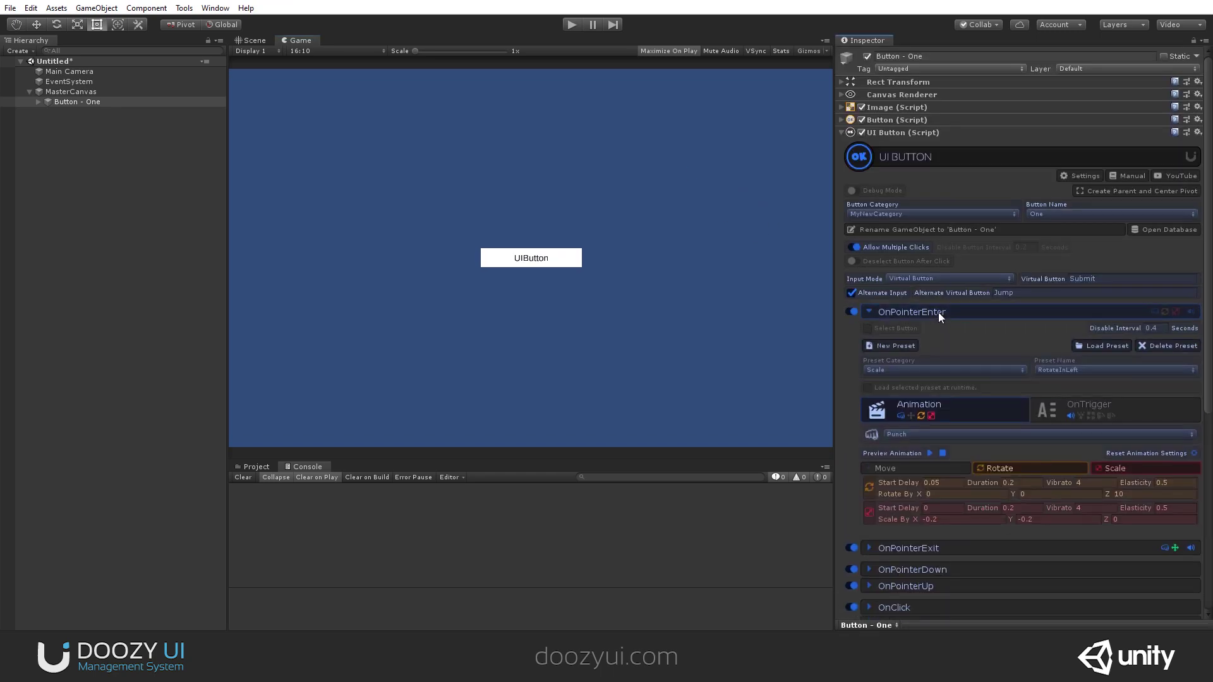
Look through OnPointerEnter's OnTrigger Effect and Animators options, and add and remove an empty game event
click(1108, 414)
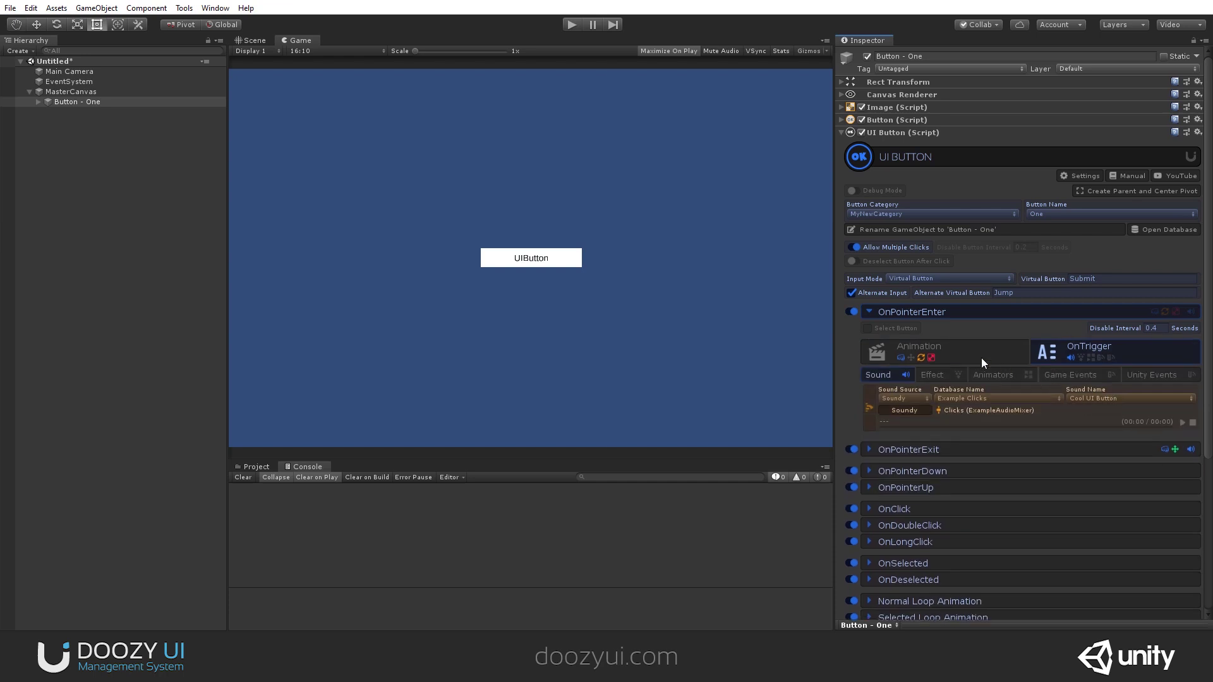
click(933, 375)
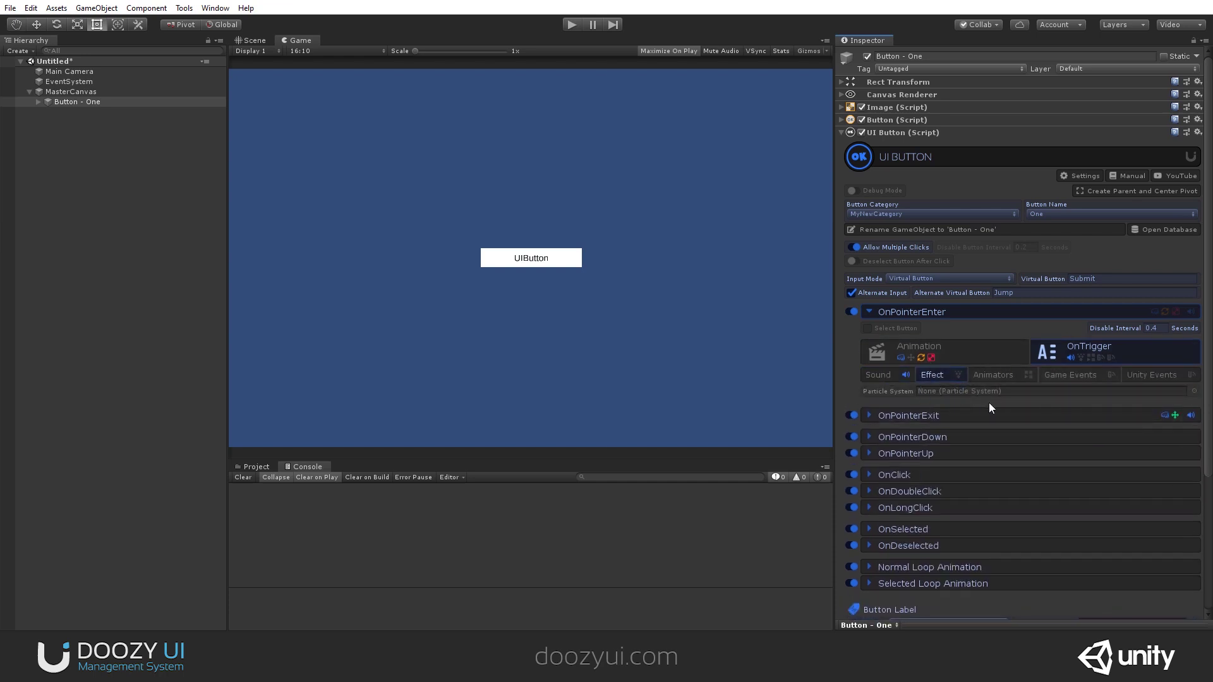
click(984, 377)
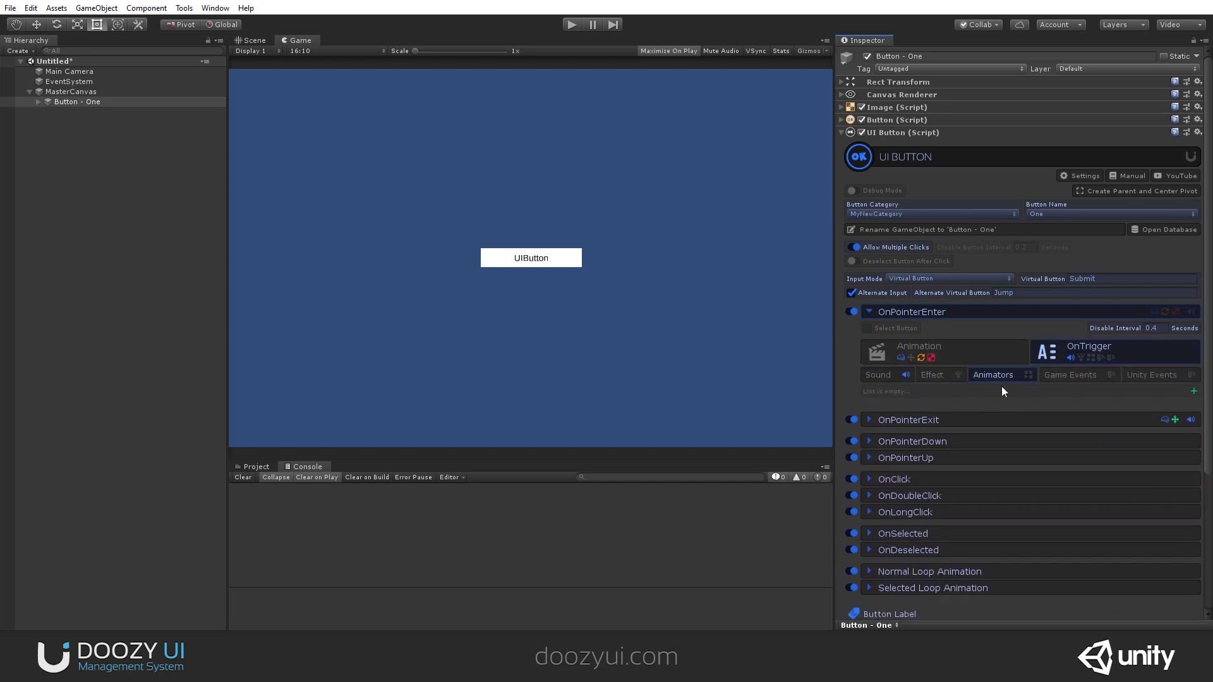
click(1048, 379)
click(1194, 391)
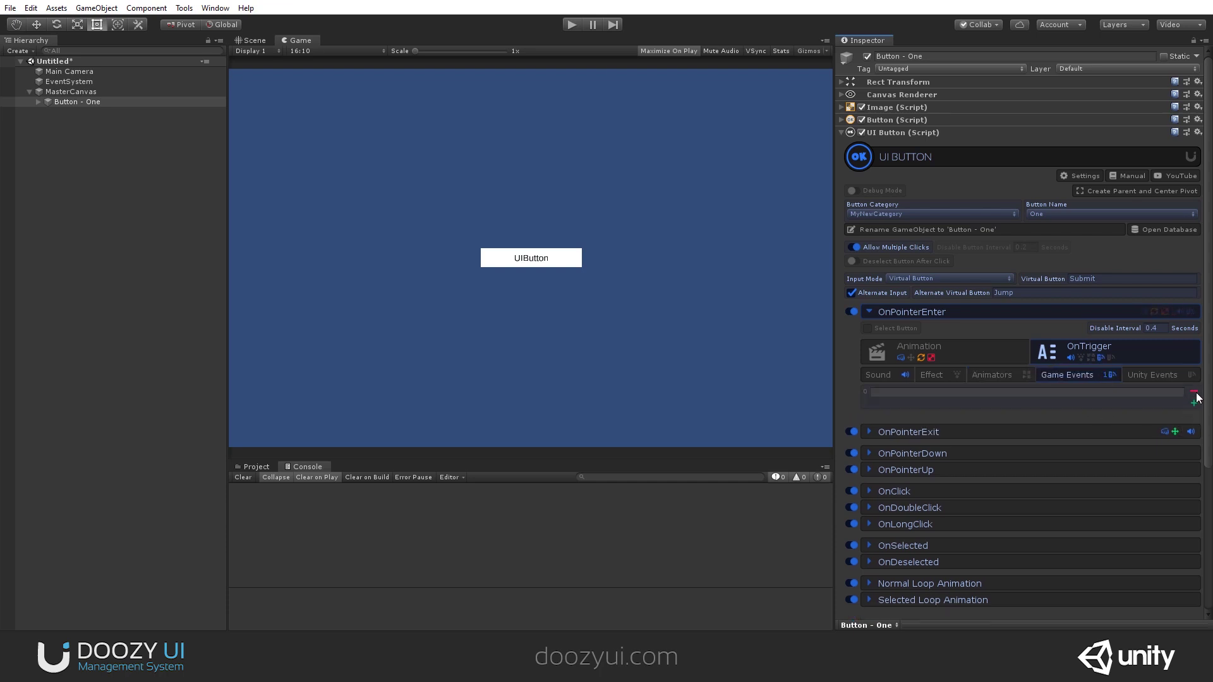
click(1194, 403)
Add two empty Unity Events to OnPointerEnter's OnTrigger, remove both, return to the sound settings and collapse OnPointerEnter
click(1150, 375)
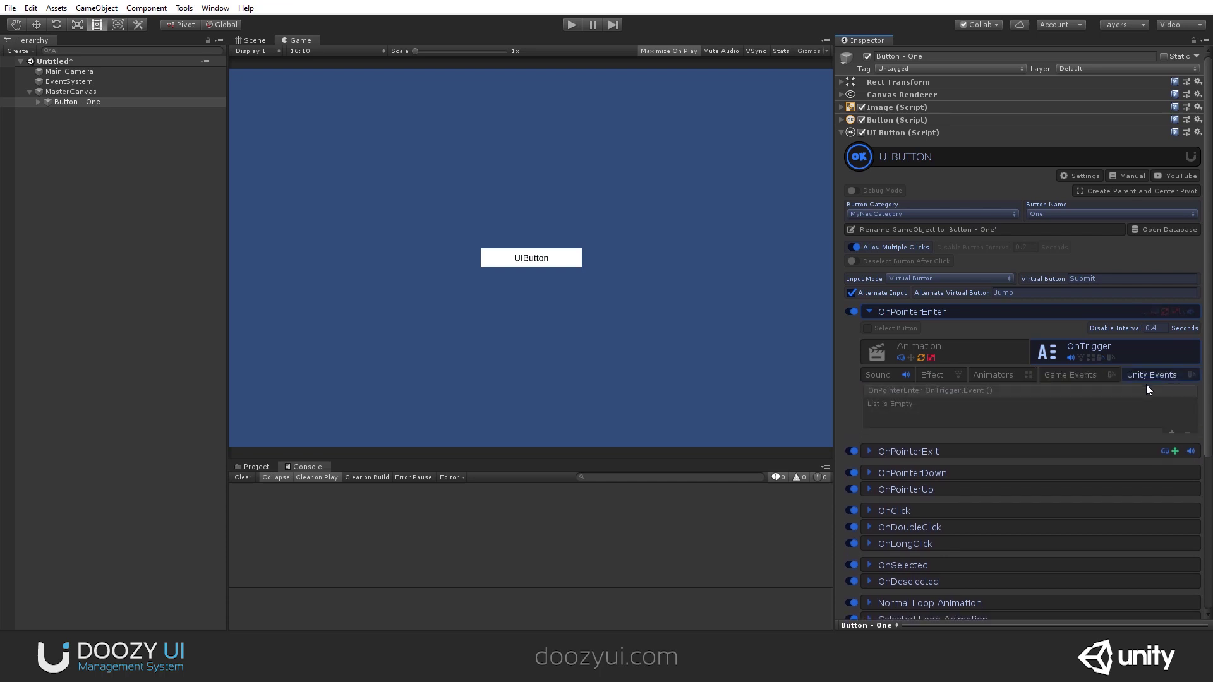
click(1173, 434)
click(1173, 434)
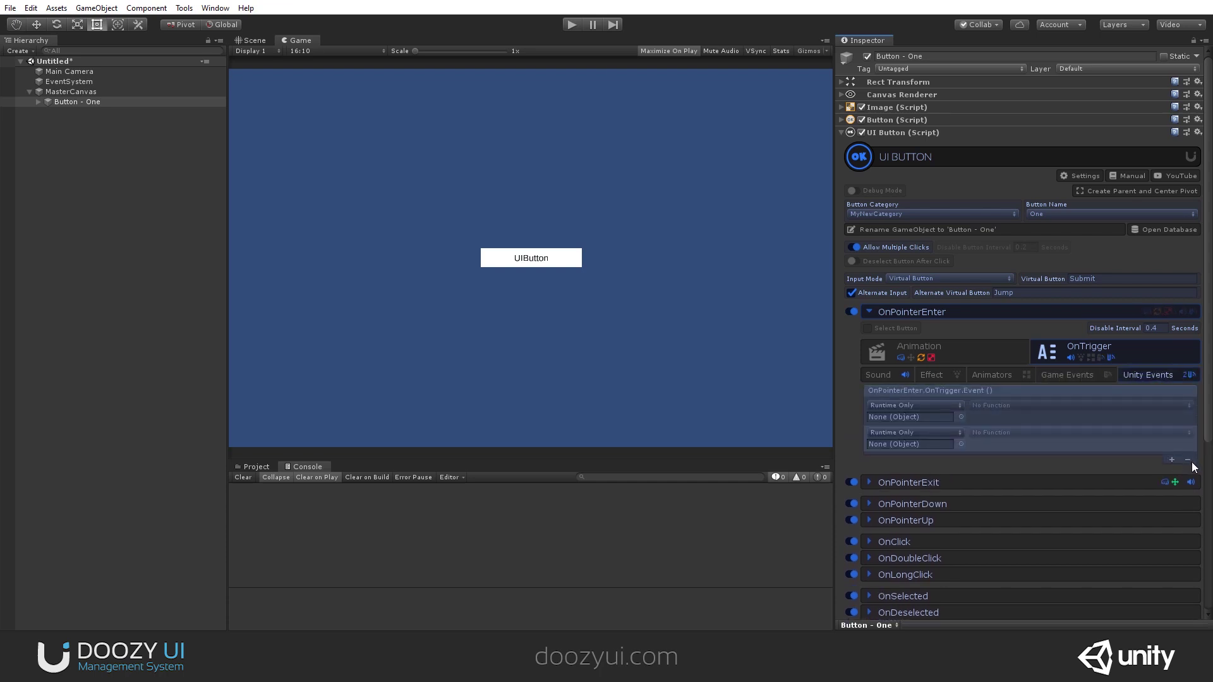
click(1189, 459)
click(1187, 433)
click(884, 376)
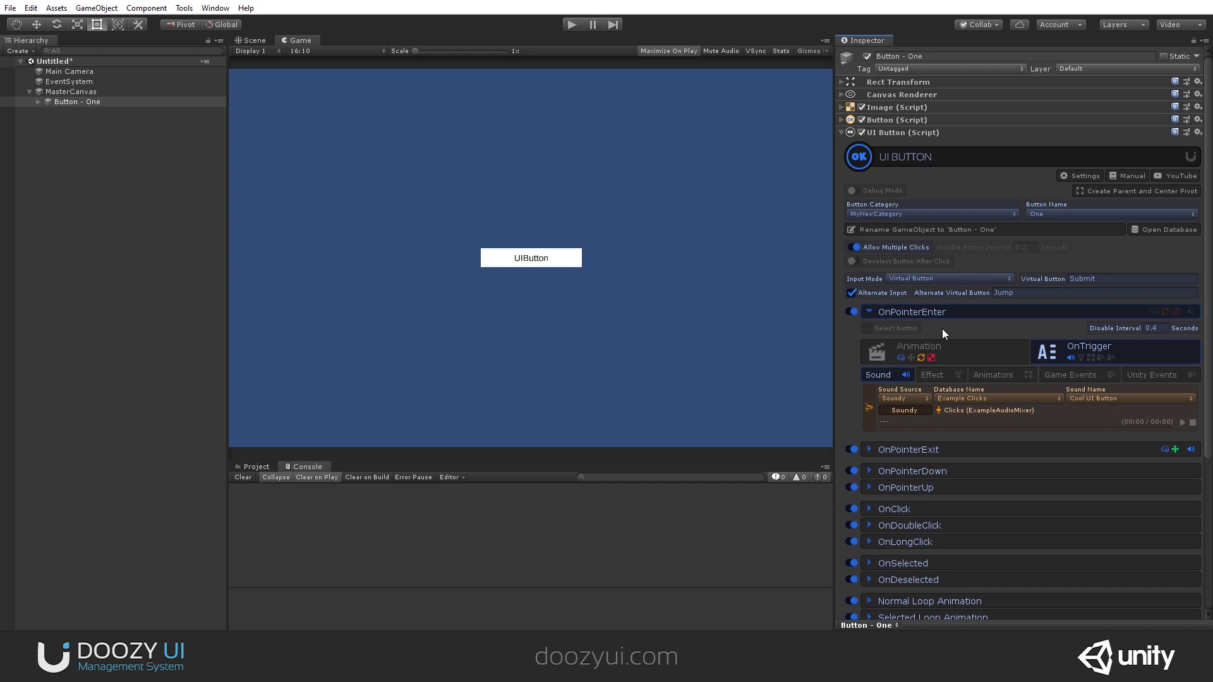
click(886, 310)
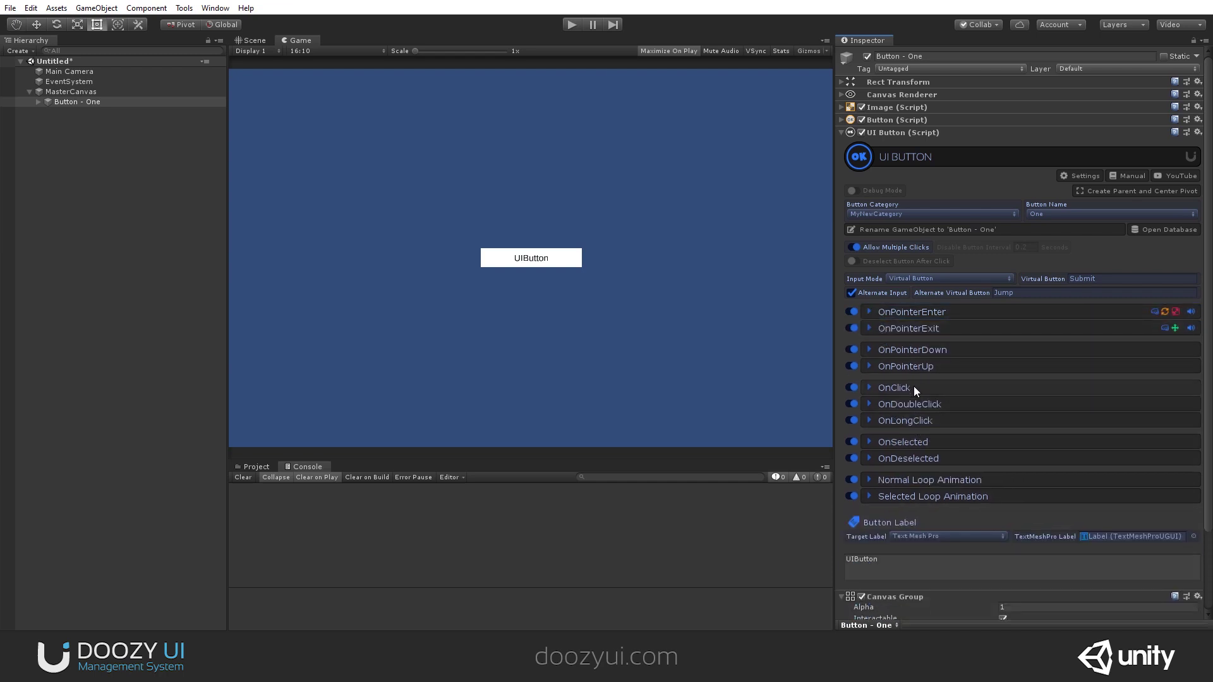
Expand the OnClick behavior's settings, leaving OnDoubleClick collapsed
click(913, 387)
click(913, 404)
scroll(915, 363, down, 5)
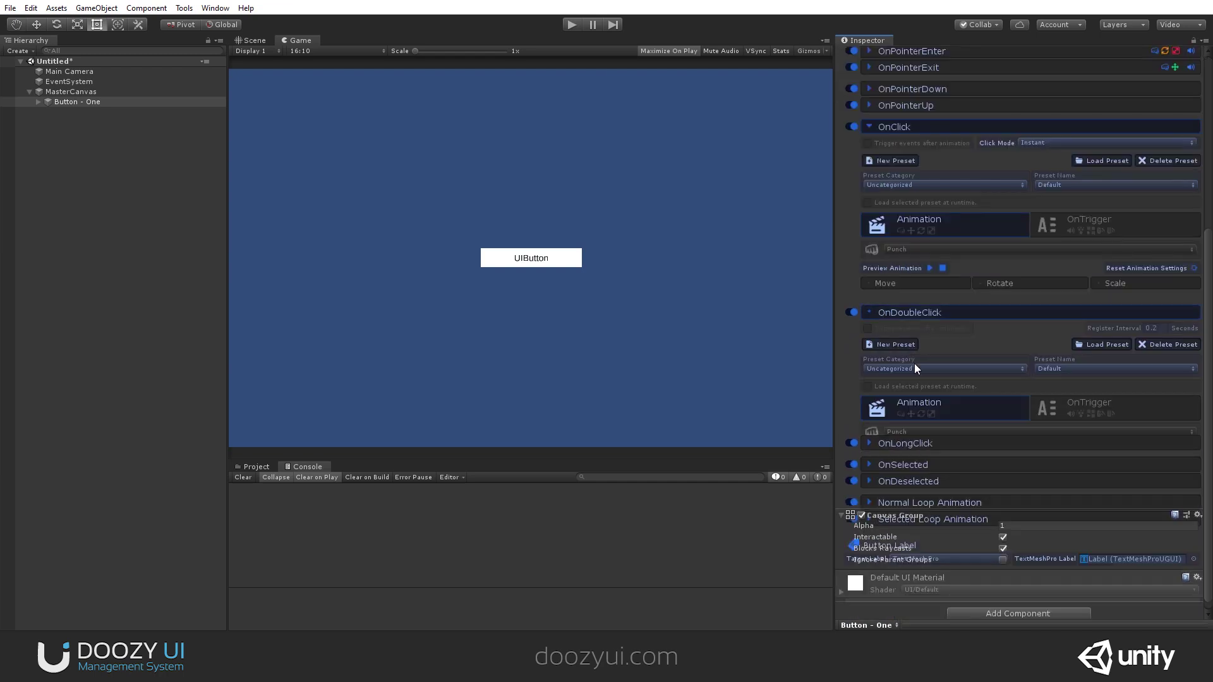
click(911, 314)
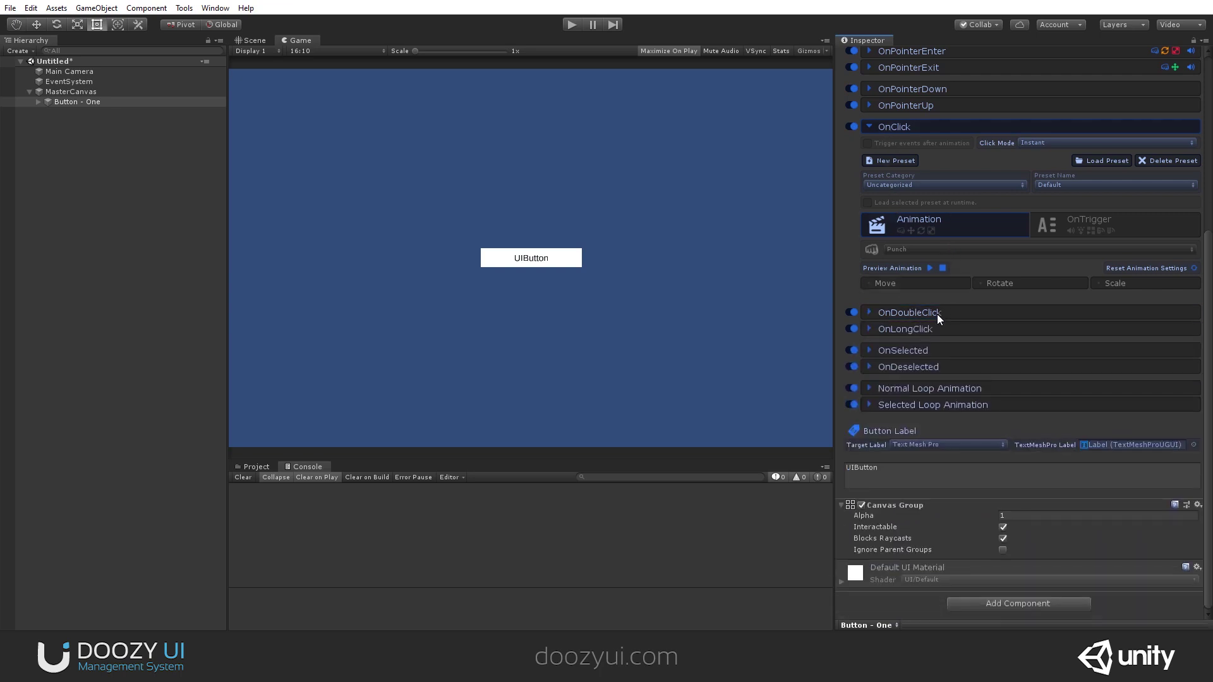
scroll(931, 129, up, 5)
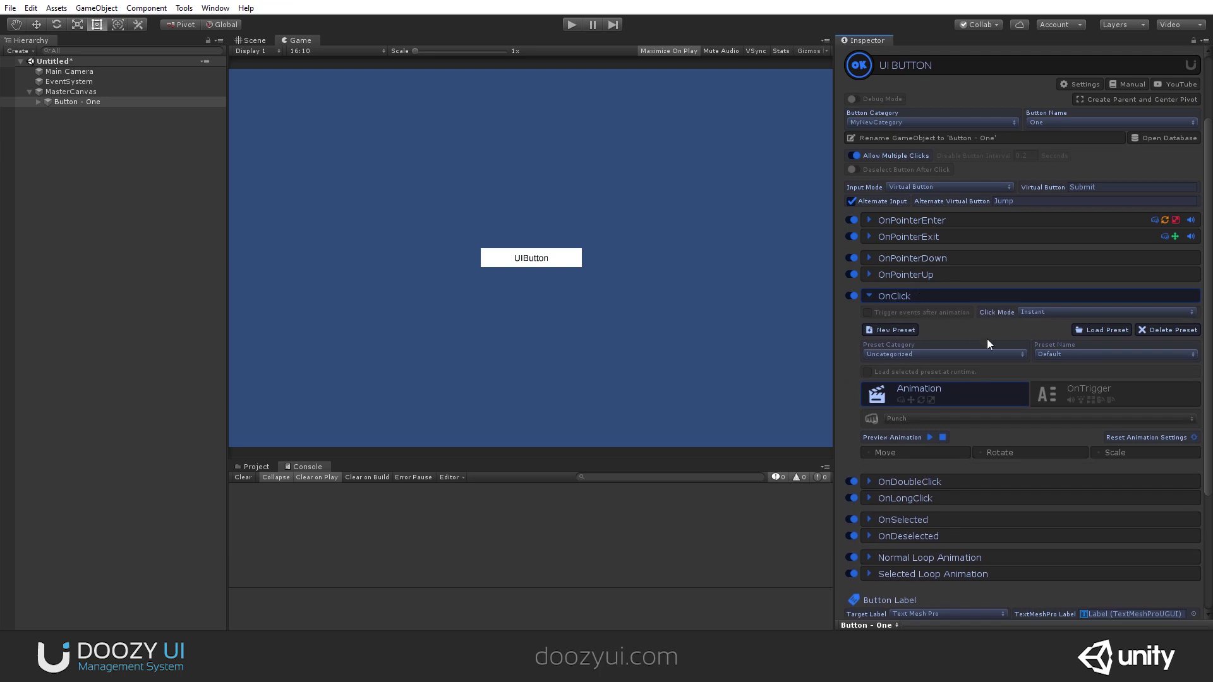
Load the JellyFast preset from the Organic category into OnClick and preview its animation with the Game view scaled to 4x
click(944, 353)
click(897, 394)
click(1064, 355)
click(1090, 238)
click(1106, 330)
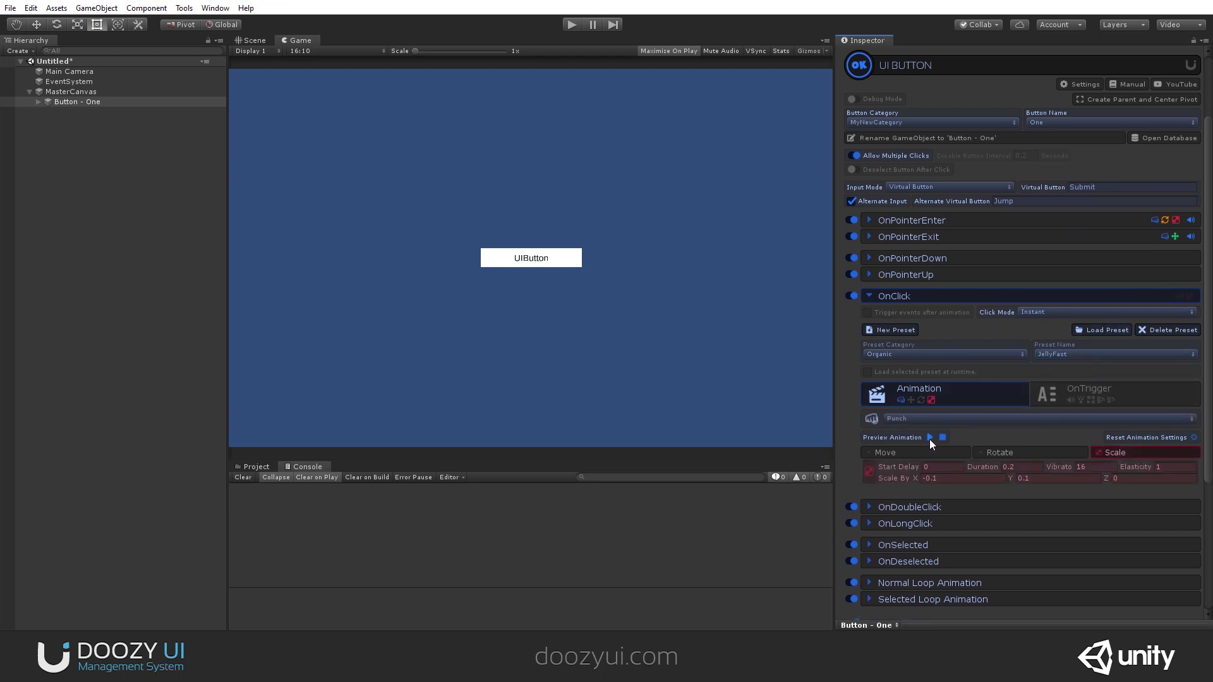
drag(420, 51, 494, 56)
click(931, 438)
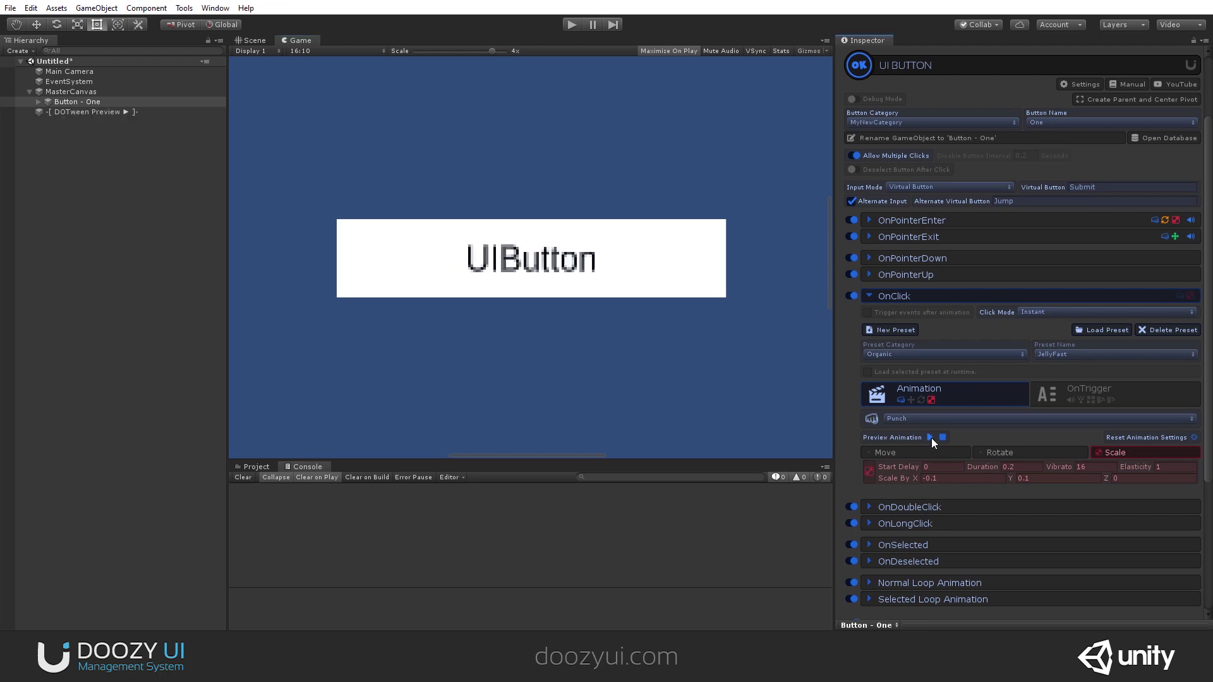
Set OnClick's OnTrigger sound to Beeps Bonks Boinks from the Example Clicks database
click(1064, 391)
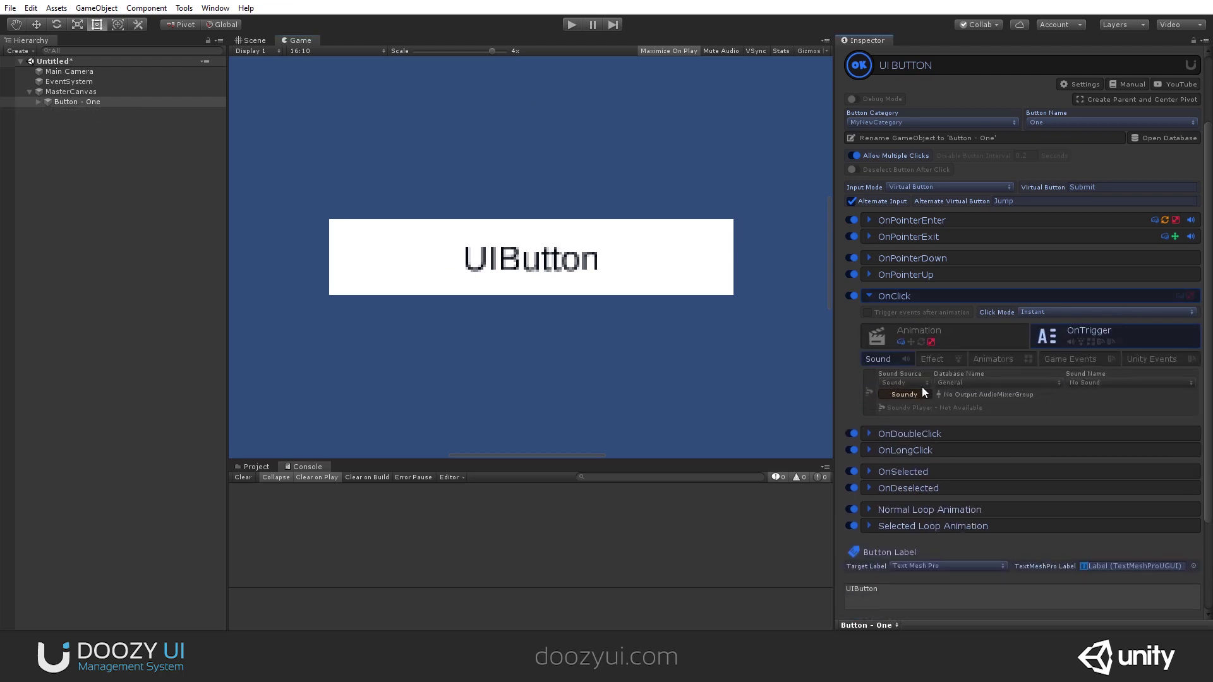
click(955, 384)
click(967, 413)
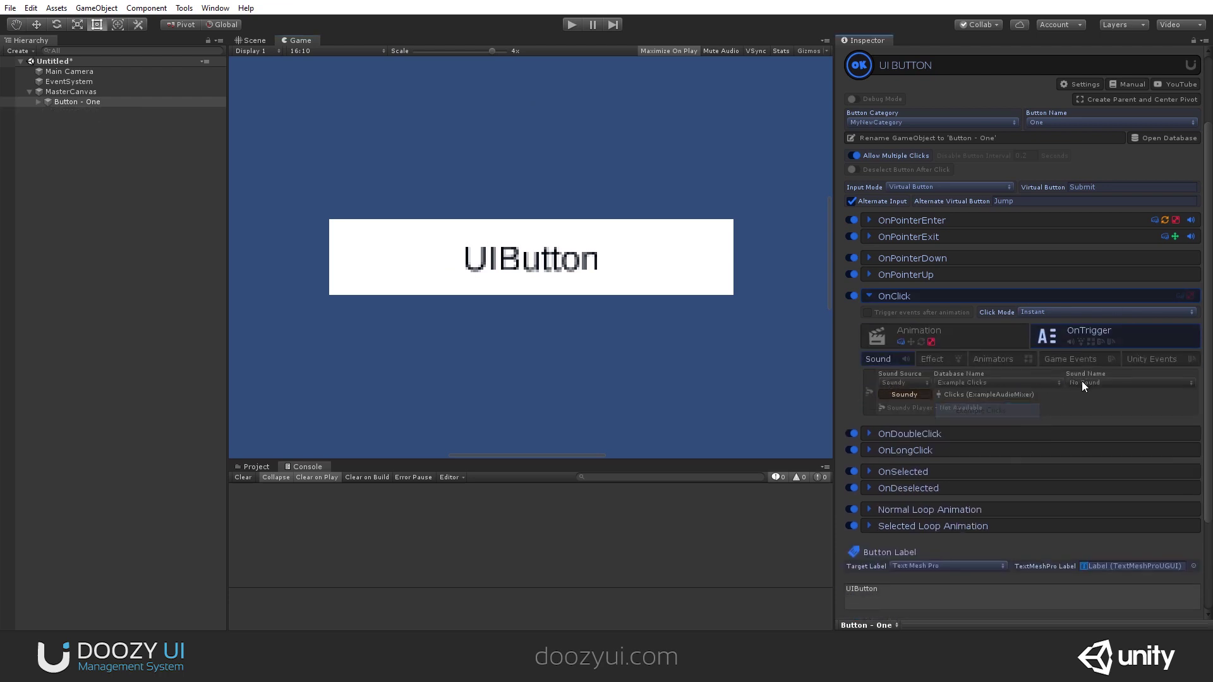
click(1081, 382)
click(1152, 247)
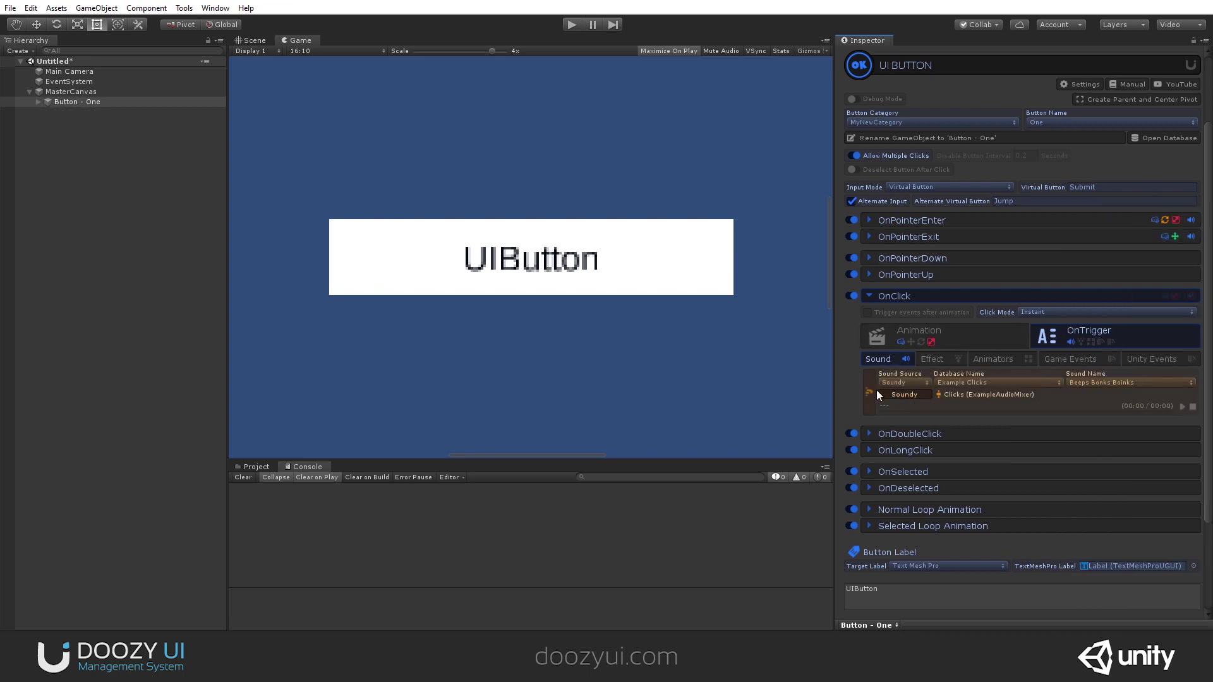
Return the Game view scale to 1x, show OnClick's animation settings, run the scene to test the button click, and stop it
drag(490, 51, 403, 55)
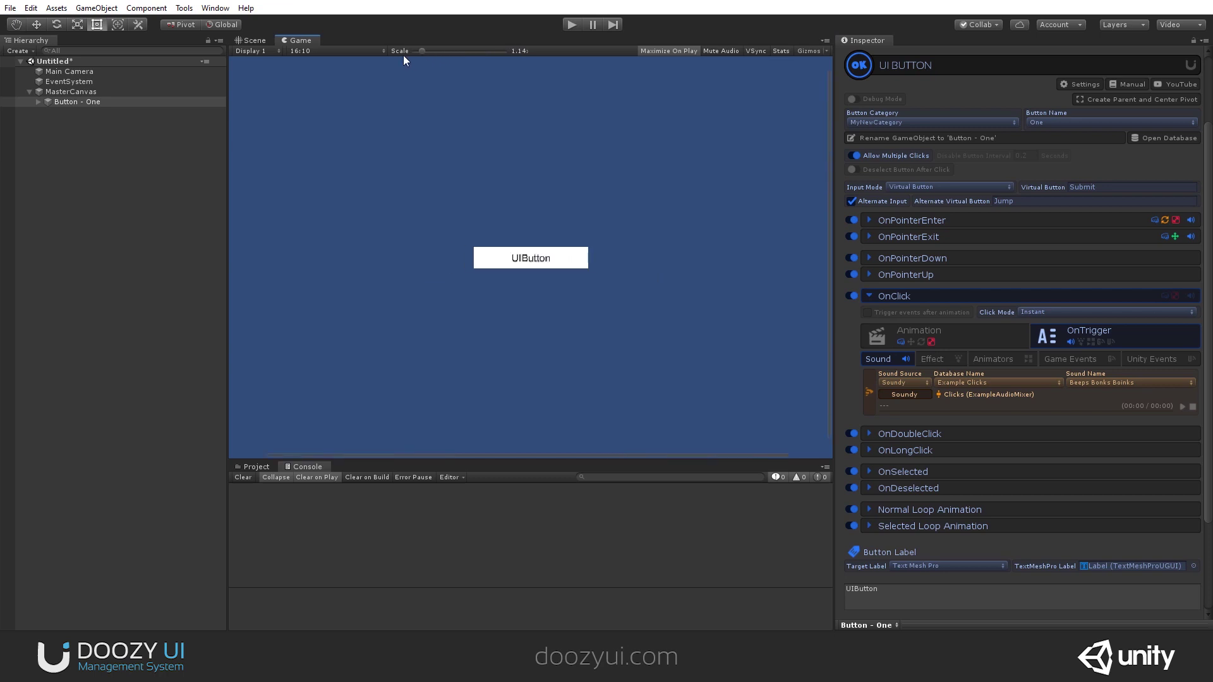
click(912, 331)
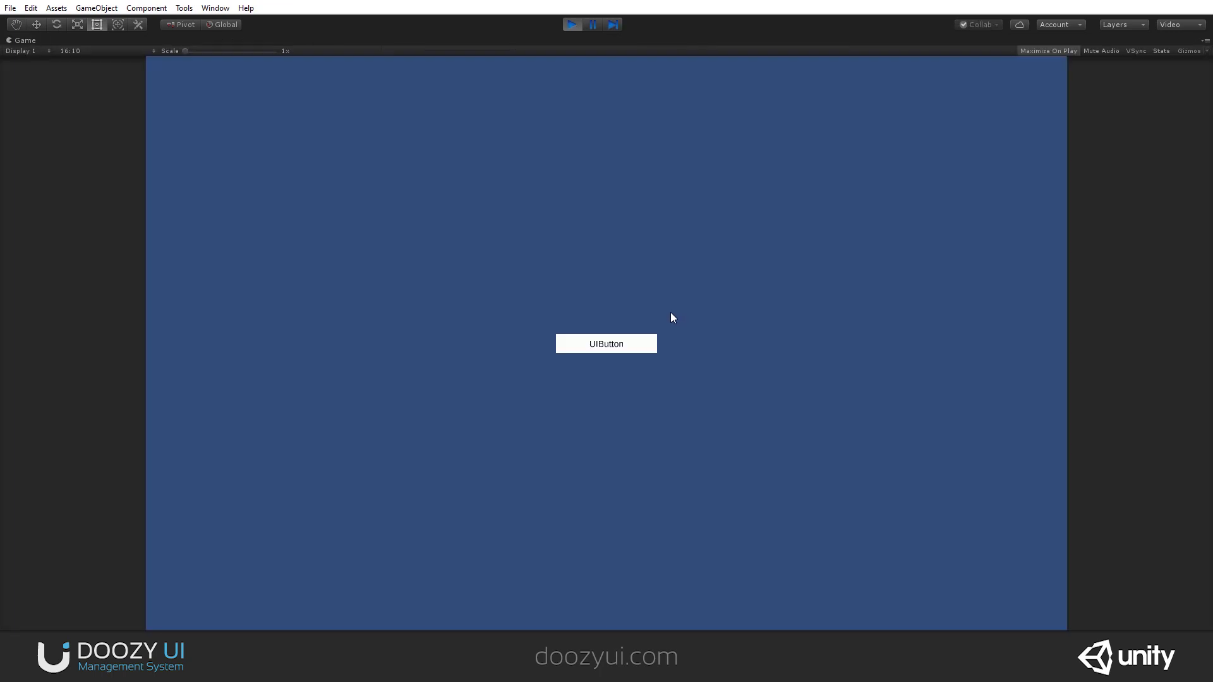
click(621, 351)
click(570, 25)
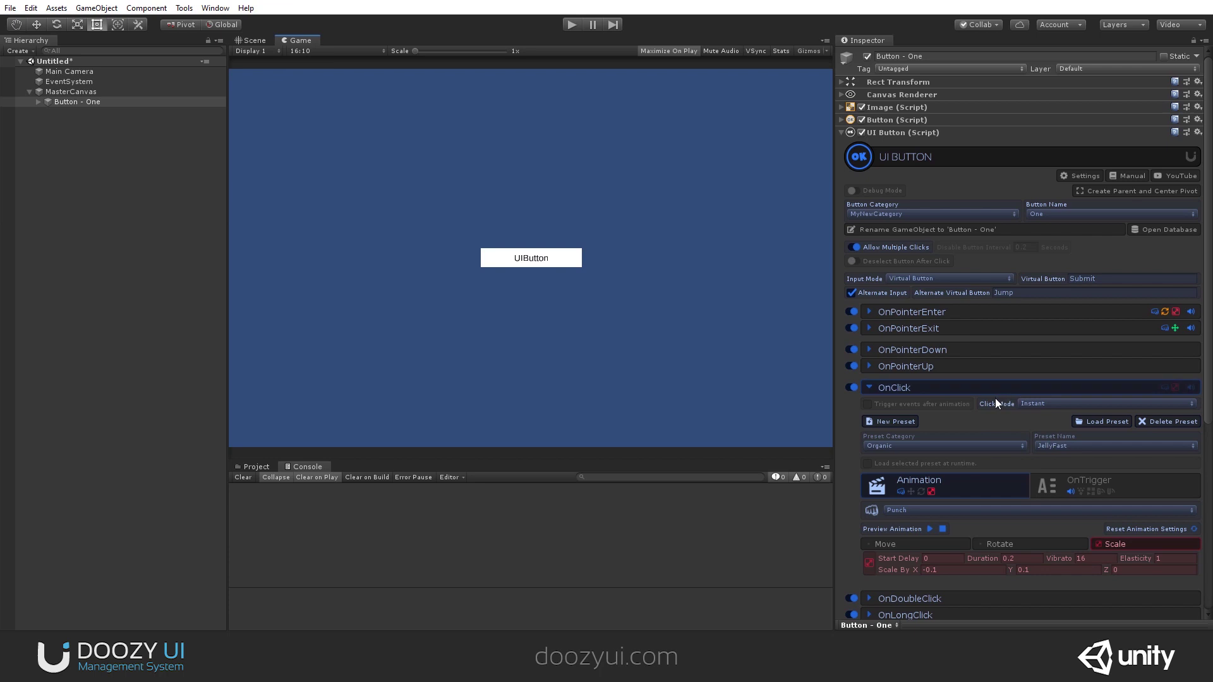
Choose the ElasticLeft preset from the Rotate category for OnDoubleClick and enable loading the selected preset at runtime
scroll(1040, 403, down, 5)
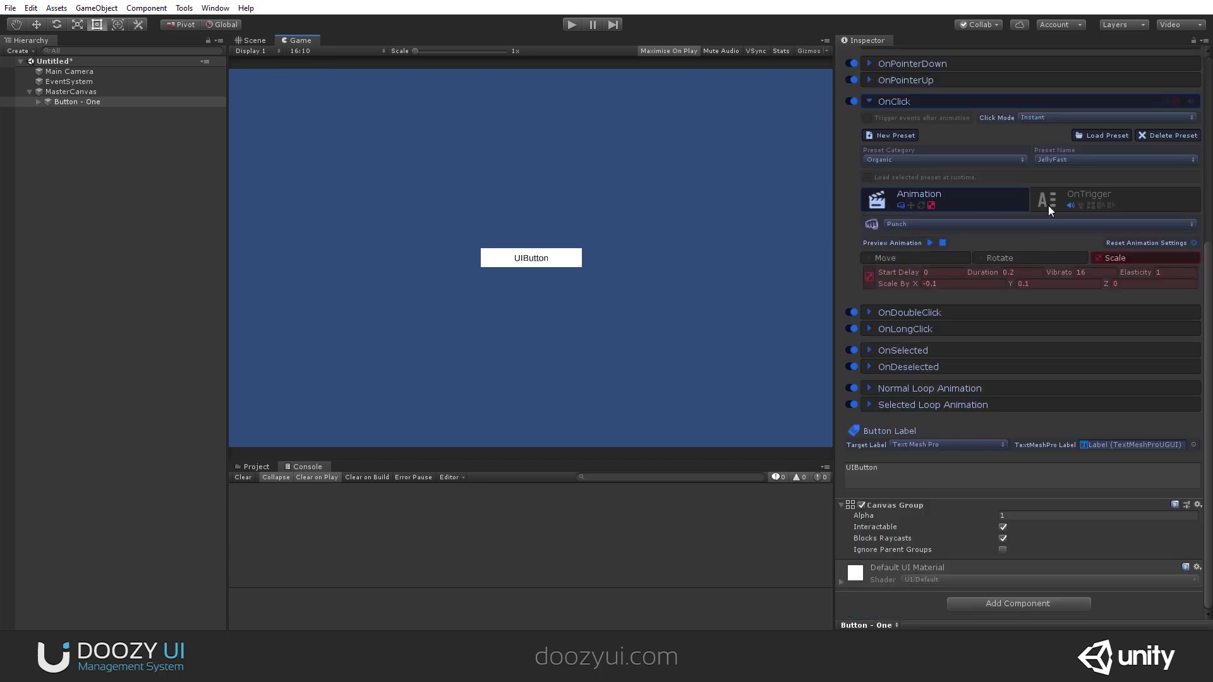
click(976, 312)
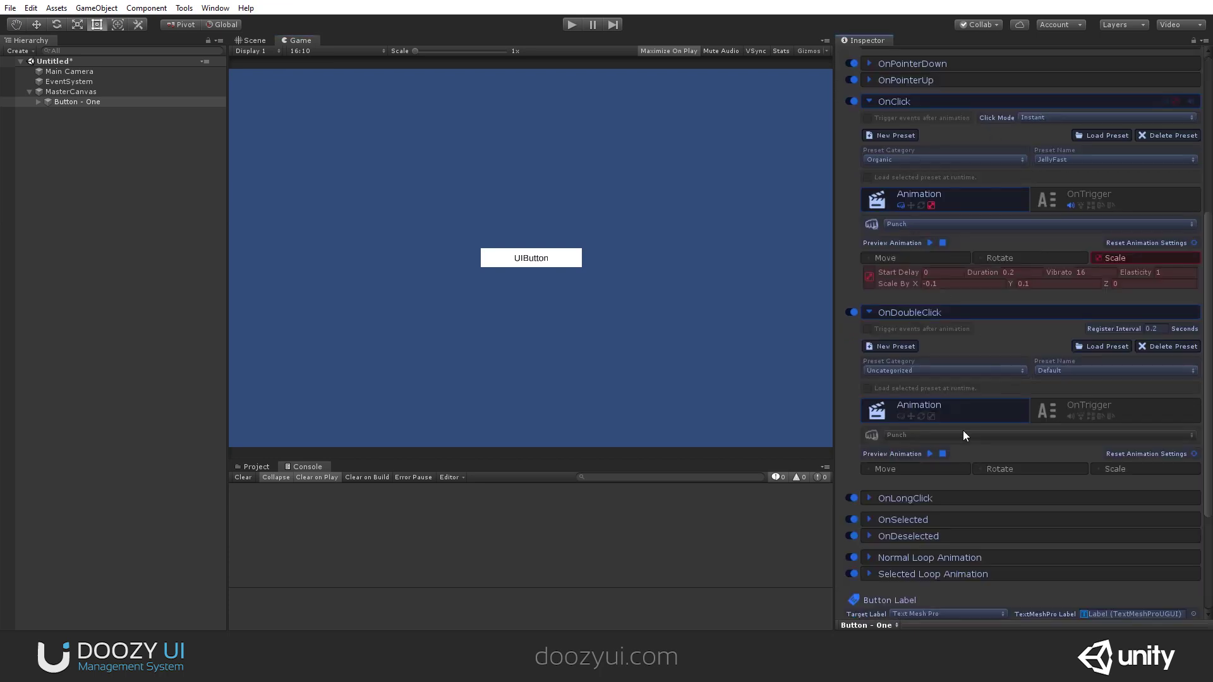
click(989, 372)
click(916, 425)
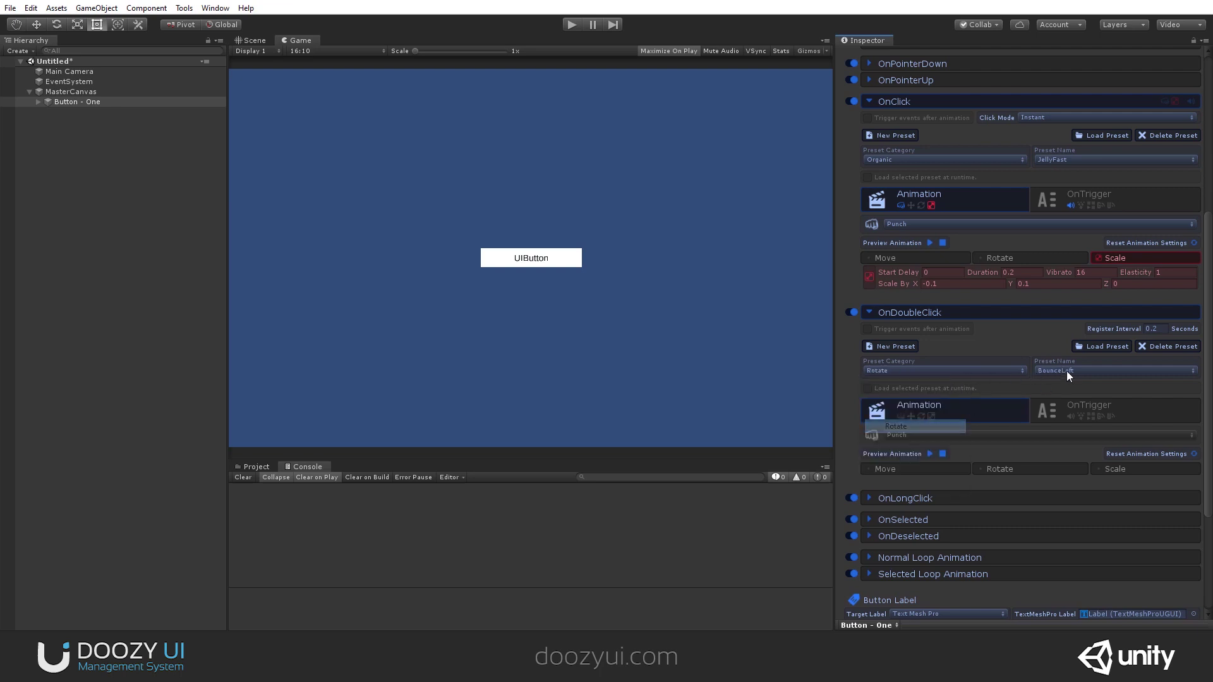
click(1067, 372)
click(1100, 358)
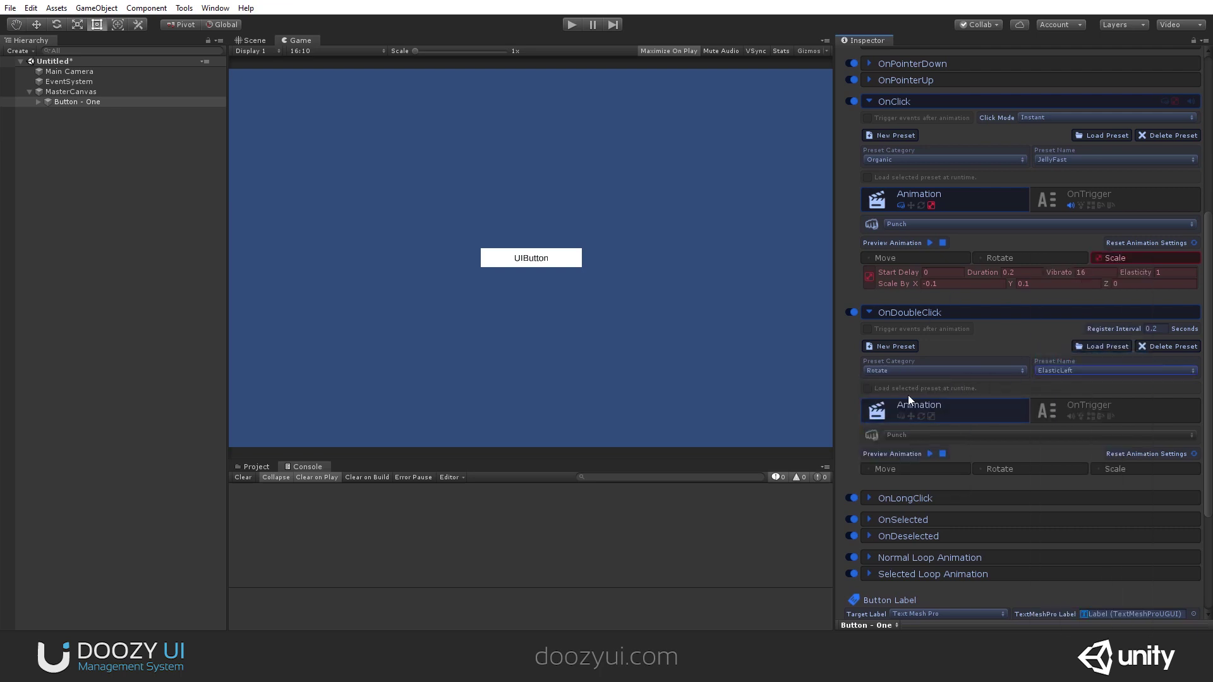
click(869, 389)
Set OnDoubleClick's OnTrigger sound to Tick from the Example Clicks database
click(1090, 430)
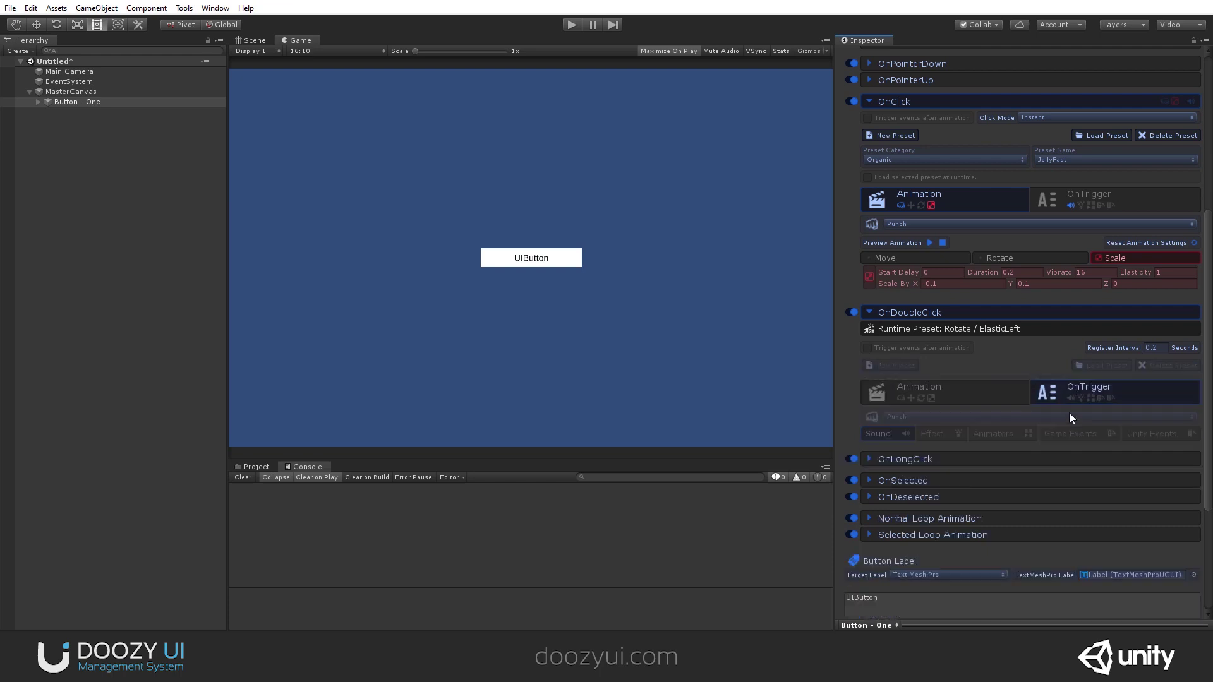
click(1022, 419)
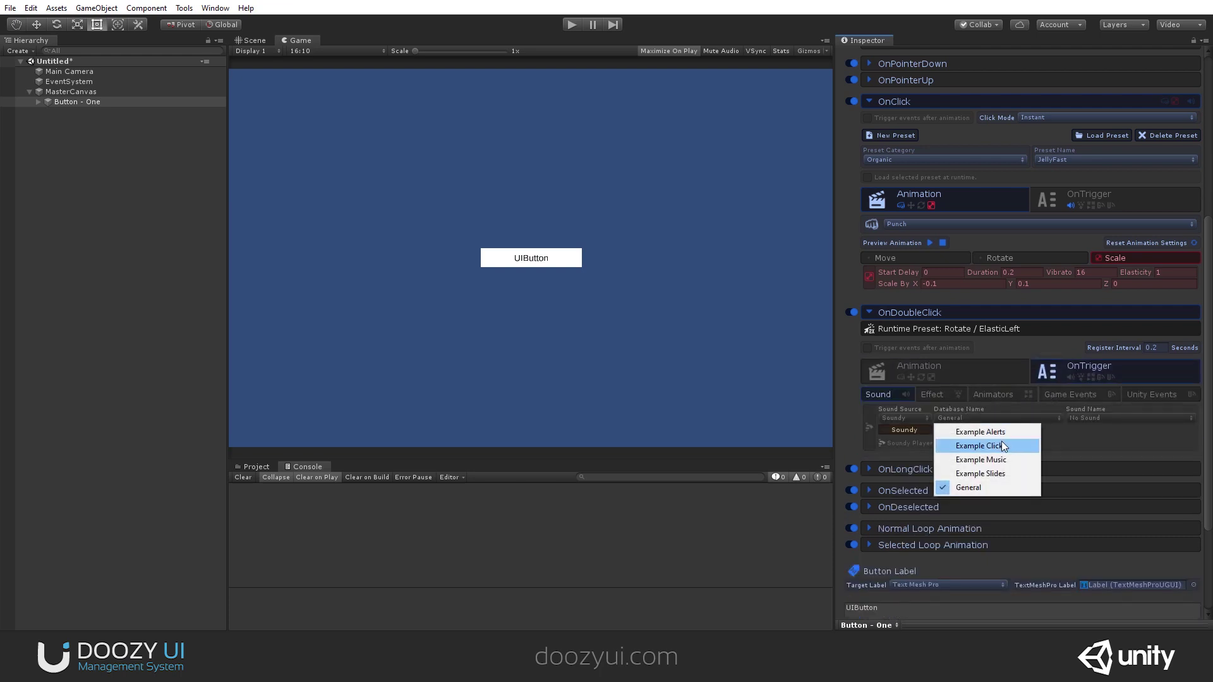
click(1002, 441)
click(1104, 418)
click(1099, 386)
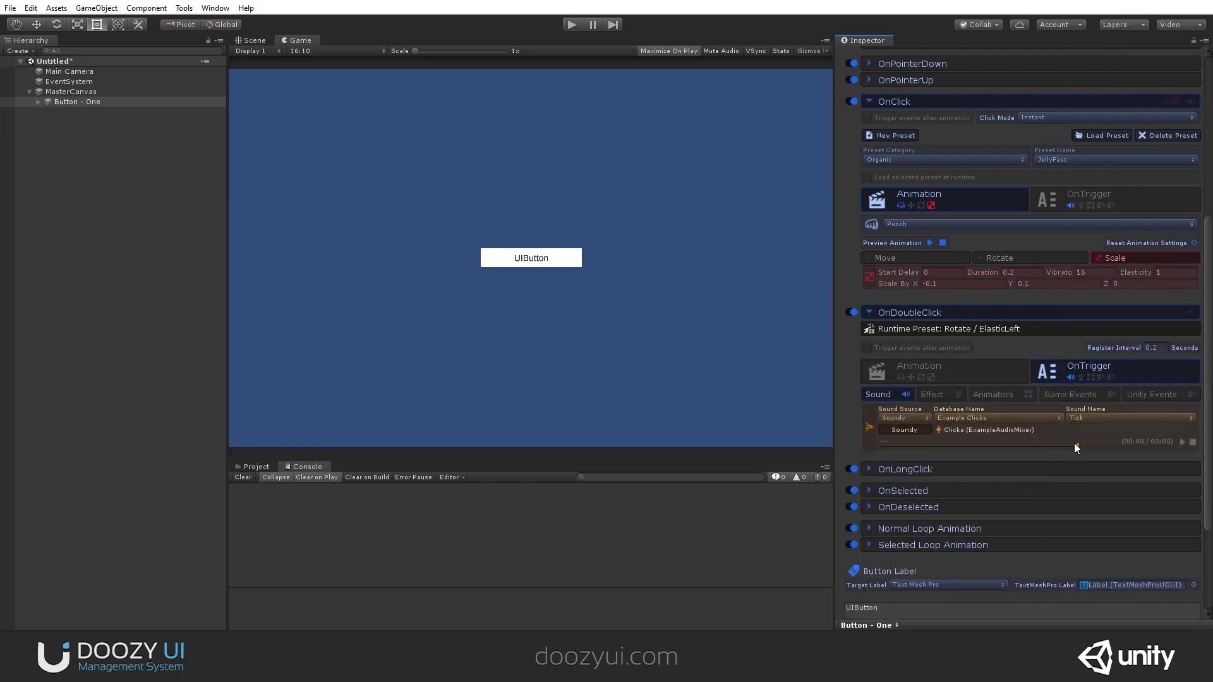
Collapse OnDoubleClick's settings, expand OnClick's, and review the Instant and Delayed options of its Click Mode
click(897, 317)
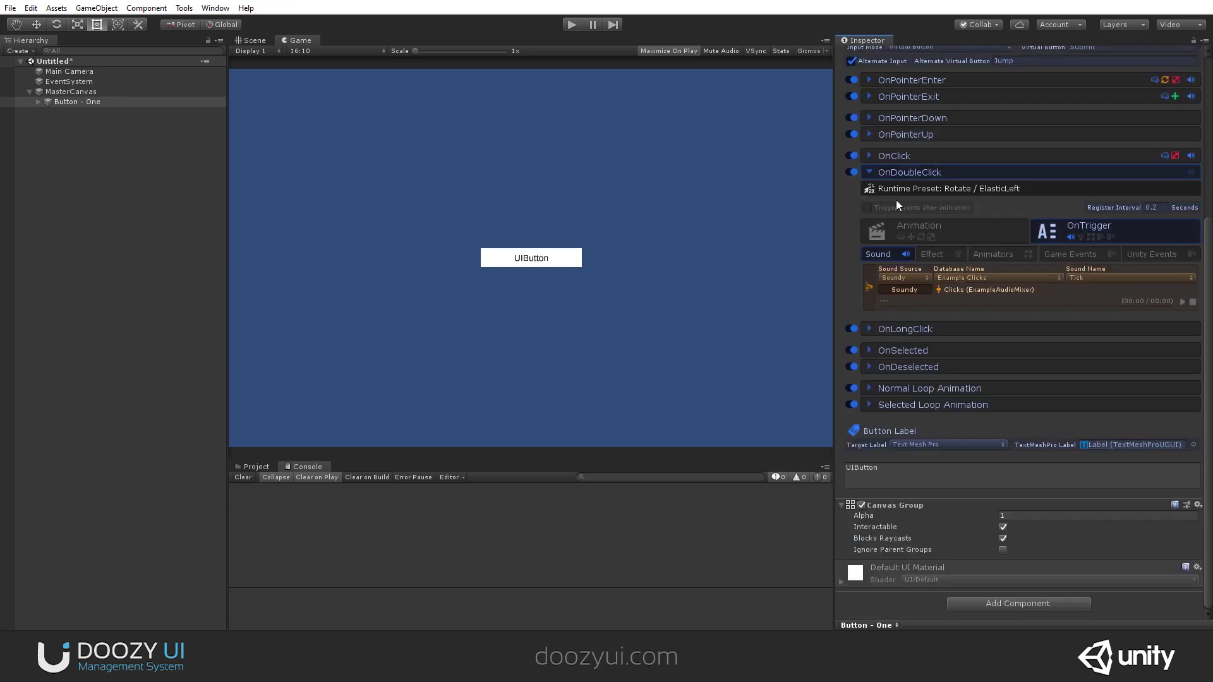
click(893, 168)
click(922, 278)
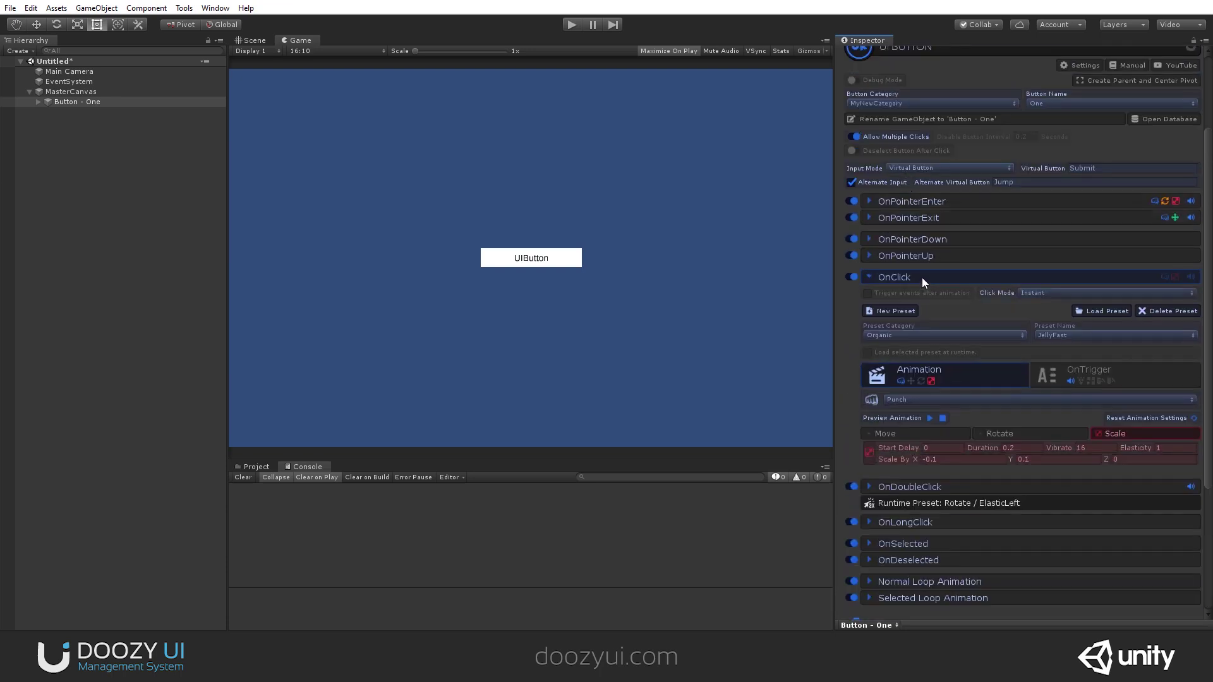
click(1032, 296)
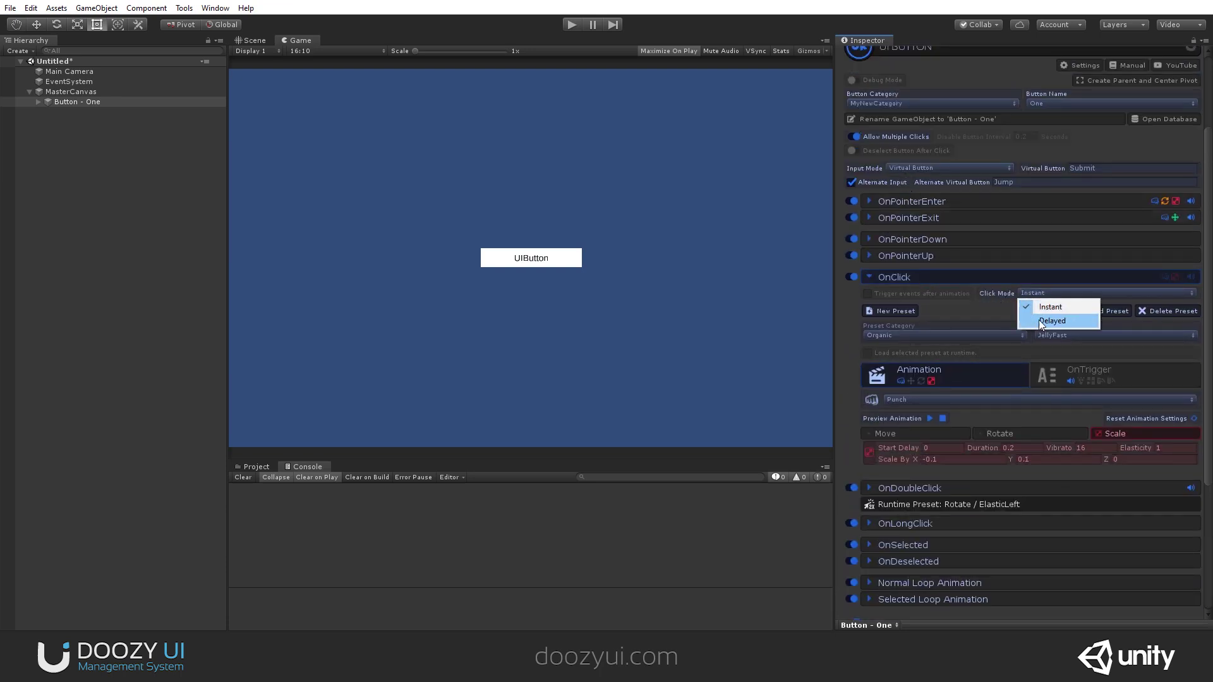
click(974, 297)
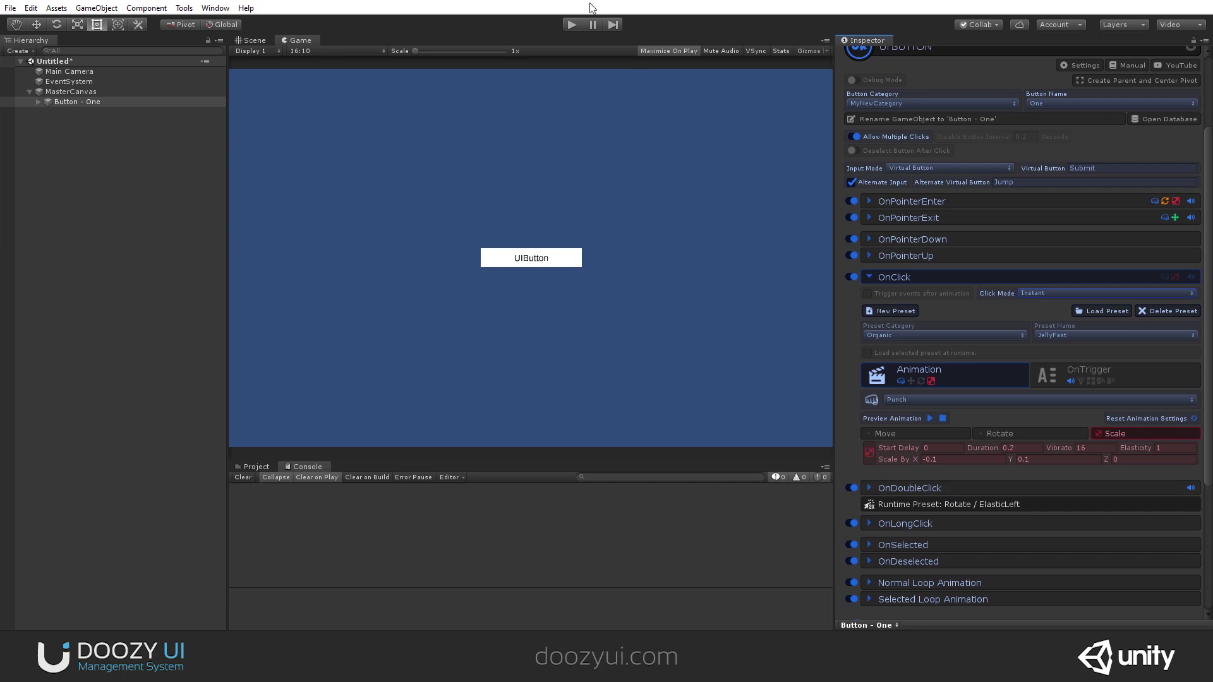
Run the scene briefly and stop it, then run it again and test single and double clicks on the UIButton
click(570, 25)
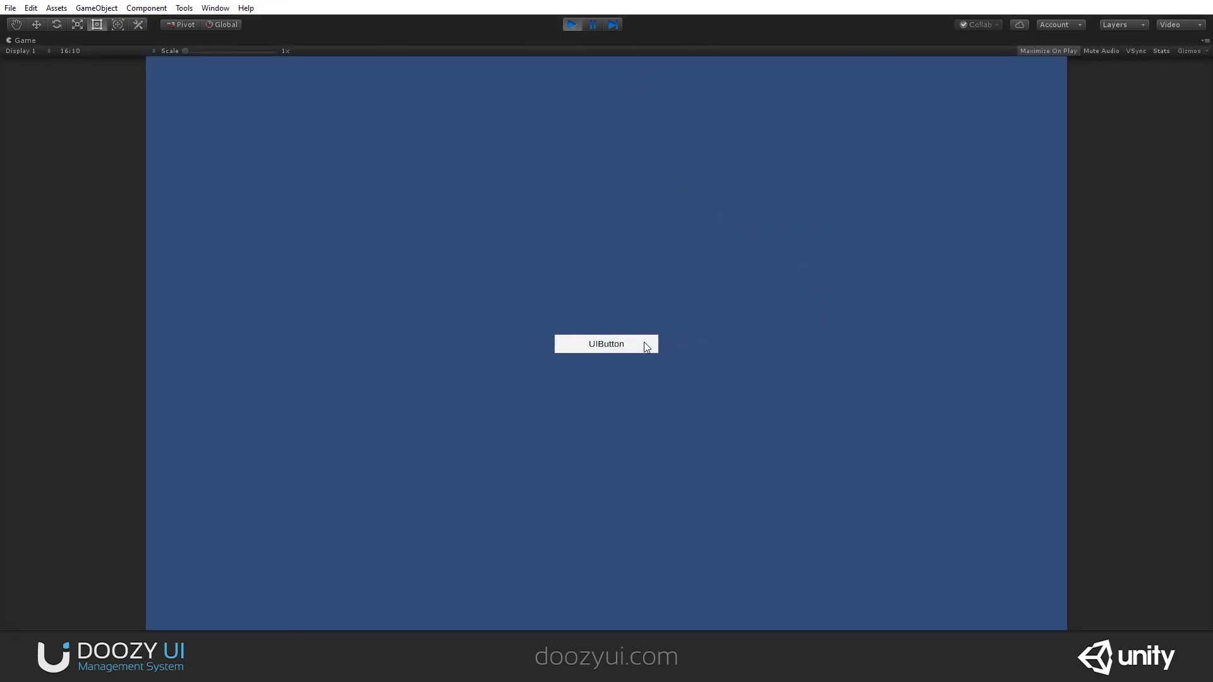
click(571, 25)
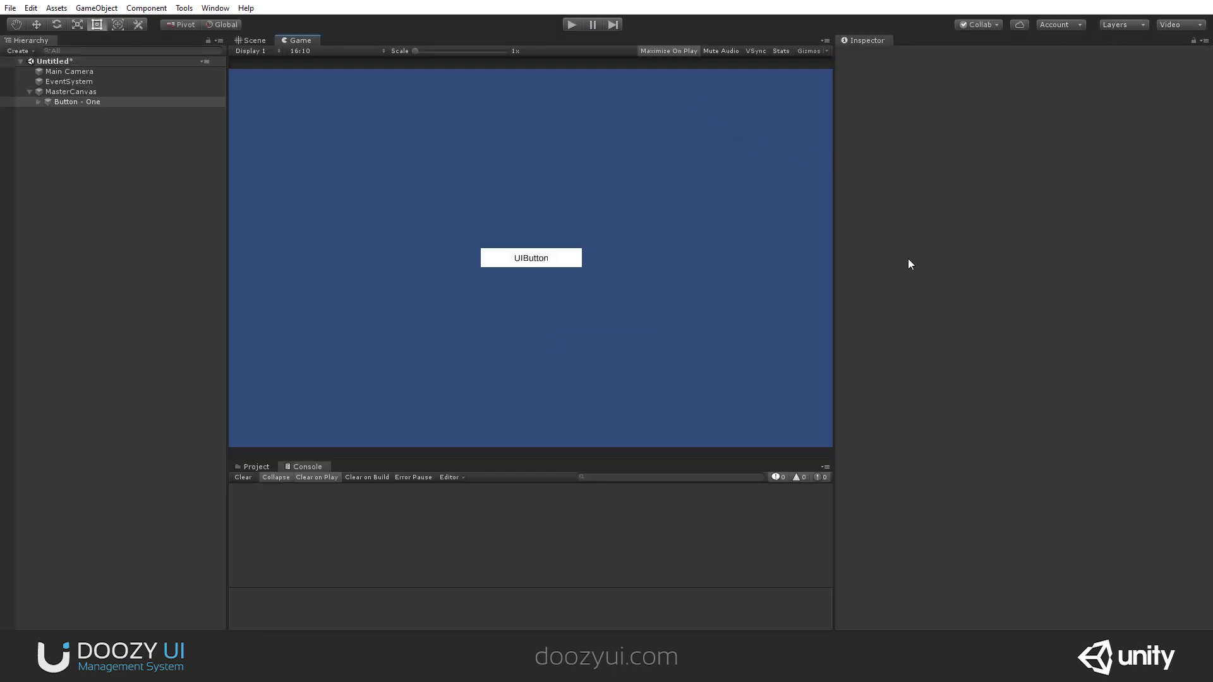
click(572, 26)
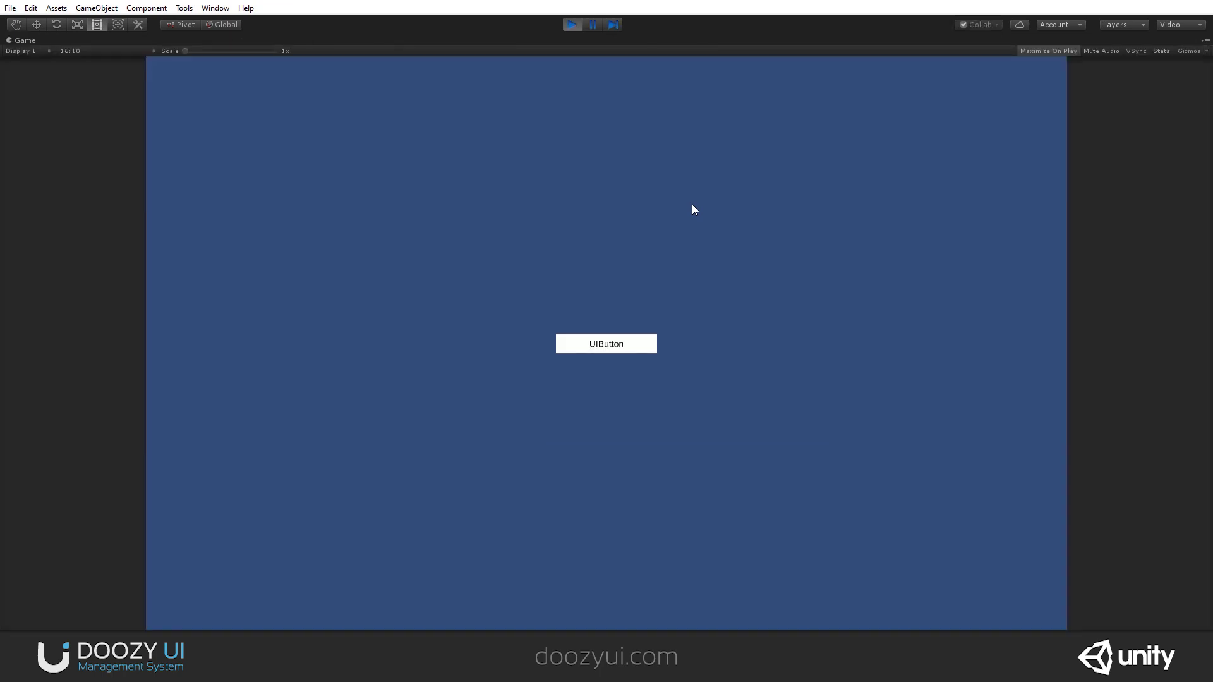
click(643, 346)
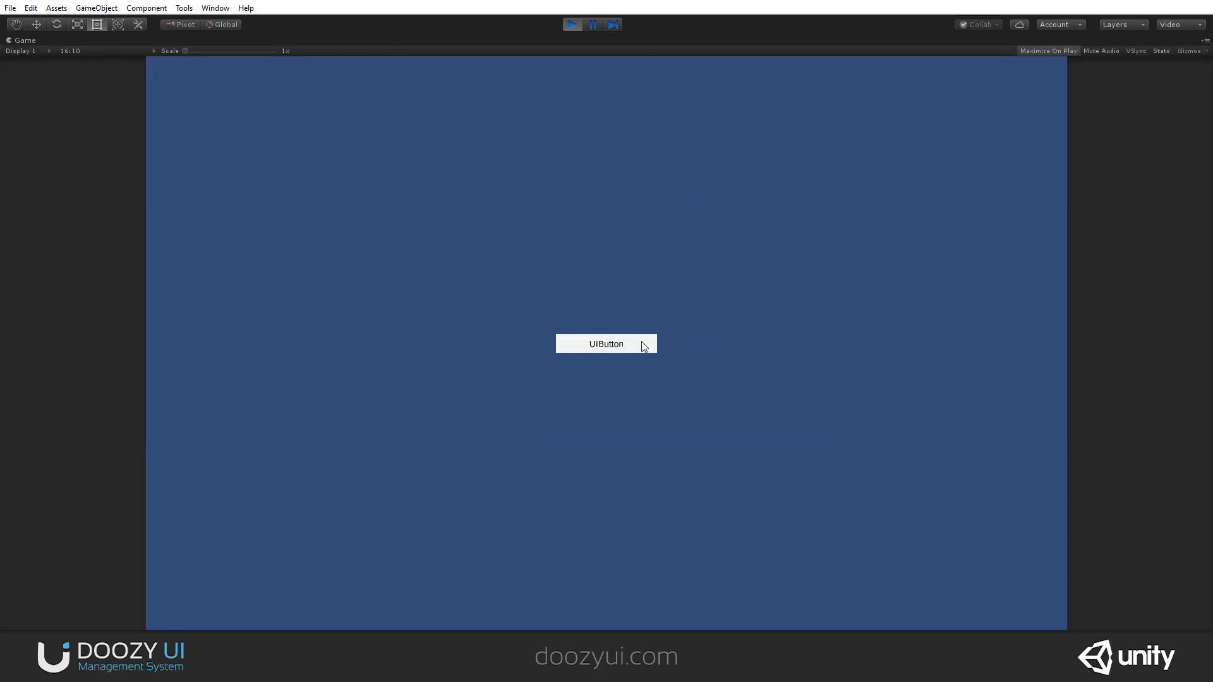
click(642, 341)
click(642, 341)
click(641, 341)
Restore the maximized Game view, show OnClick's Click Mode options while the scene runs, and maximize the Game view again
click(1205, 39)
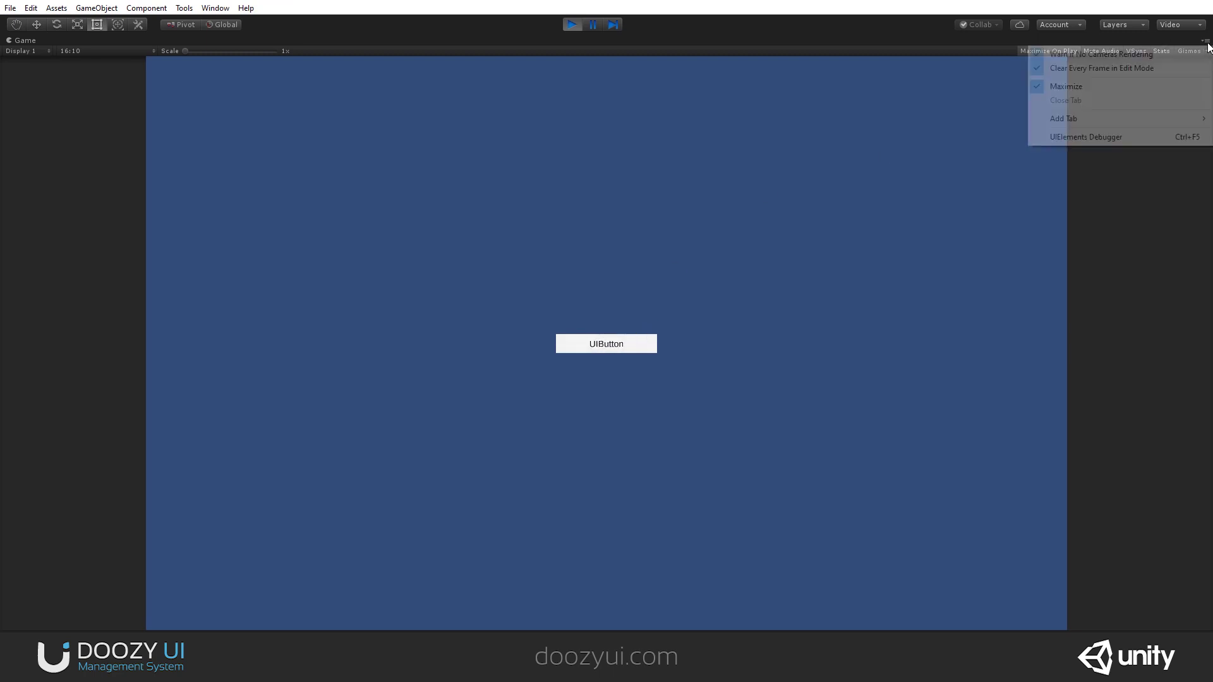
click(1093, 91)
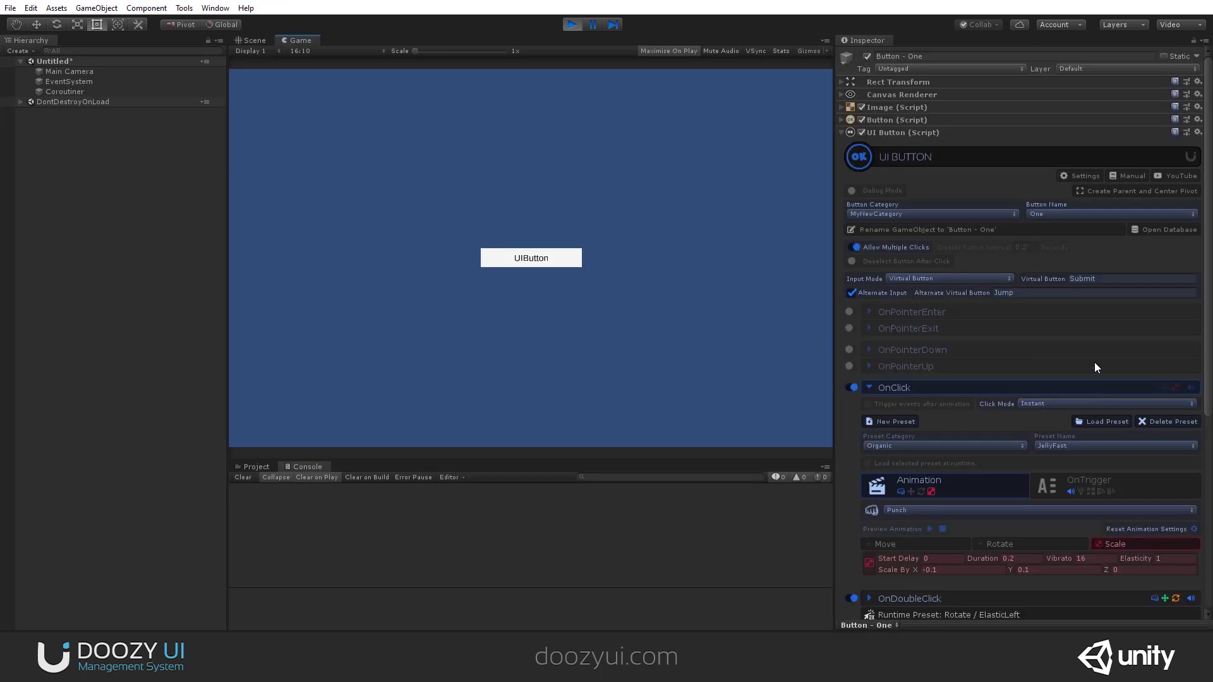
click(1037, 403)
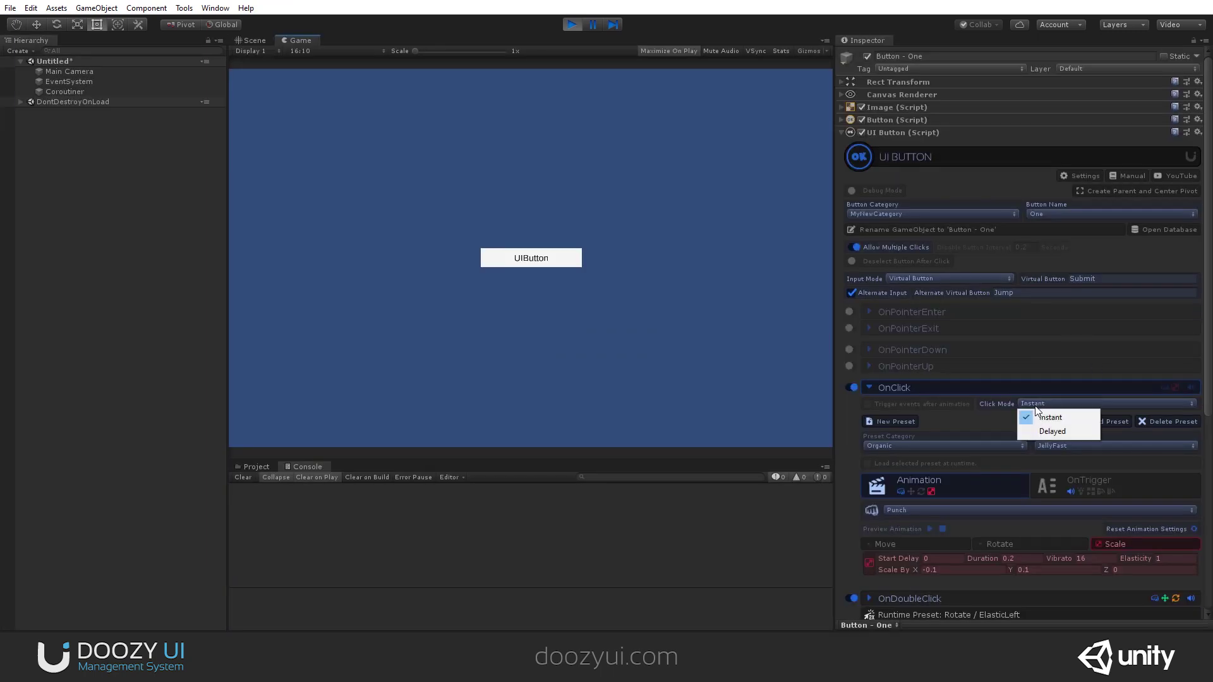
click(828, 40)
click(845, 89)
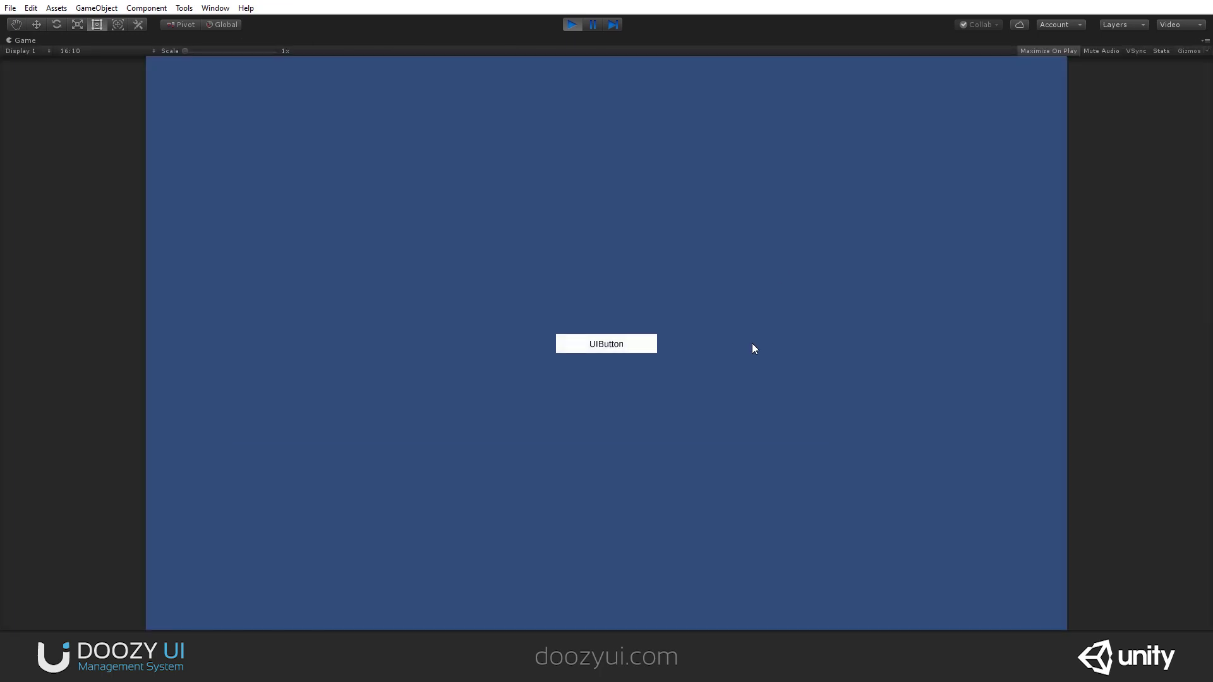
Test a single click and a double click on the UIButton in the maximized Game view, then stop the scene
click(615, 344)
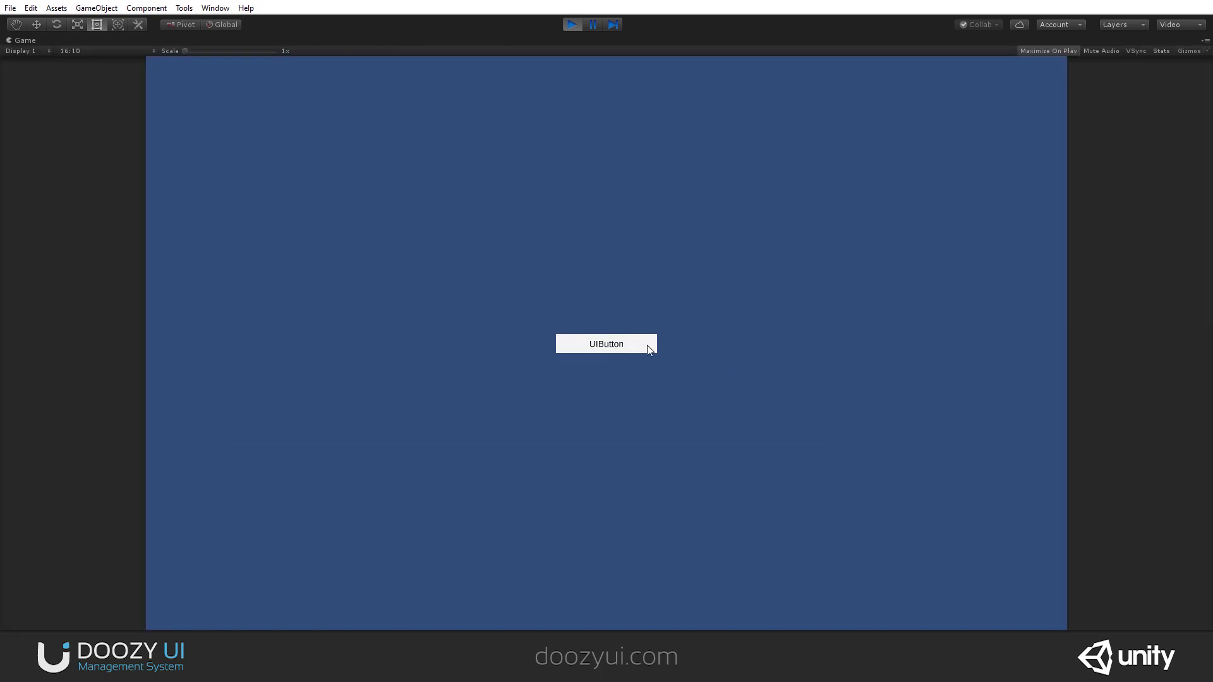
click(646, 345)
click(646, 345)
click(572, 25)
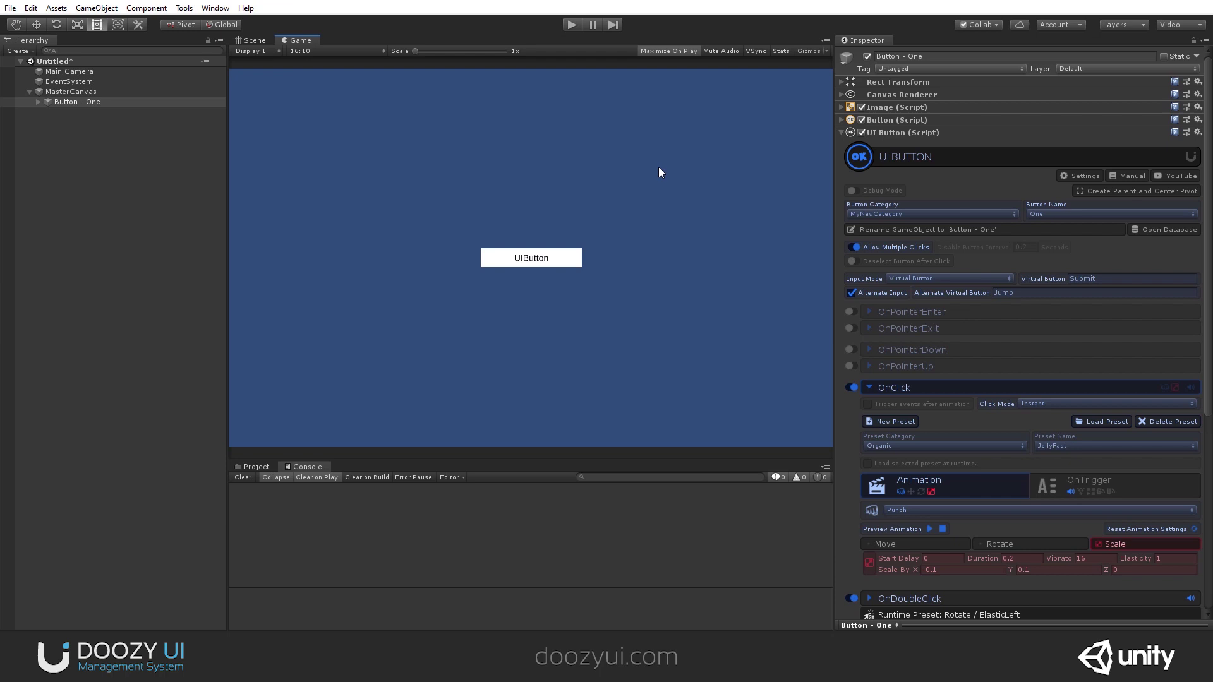
Review the Click Mode choices in OnClick's settings once more and collapse the OnClick section
click(928, 389)
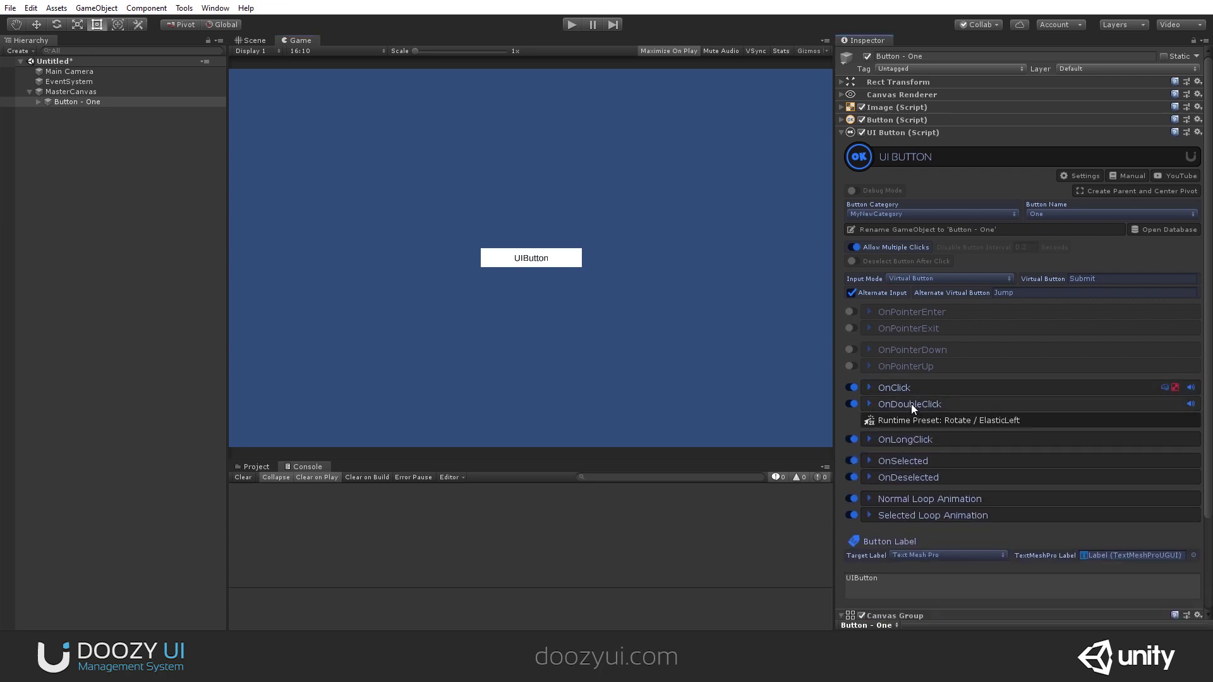
click(917, 387)
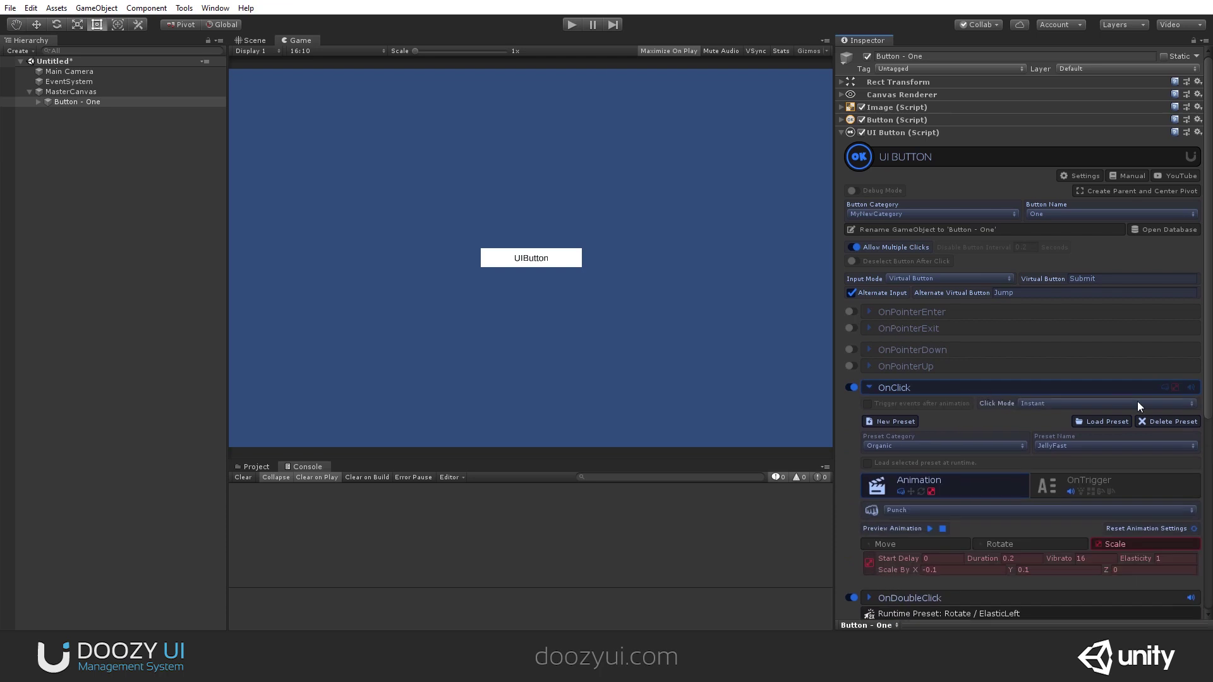
click(1106, 405)
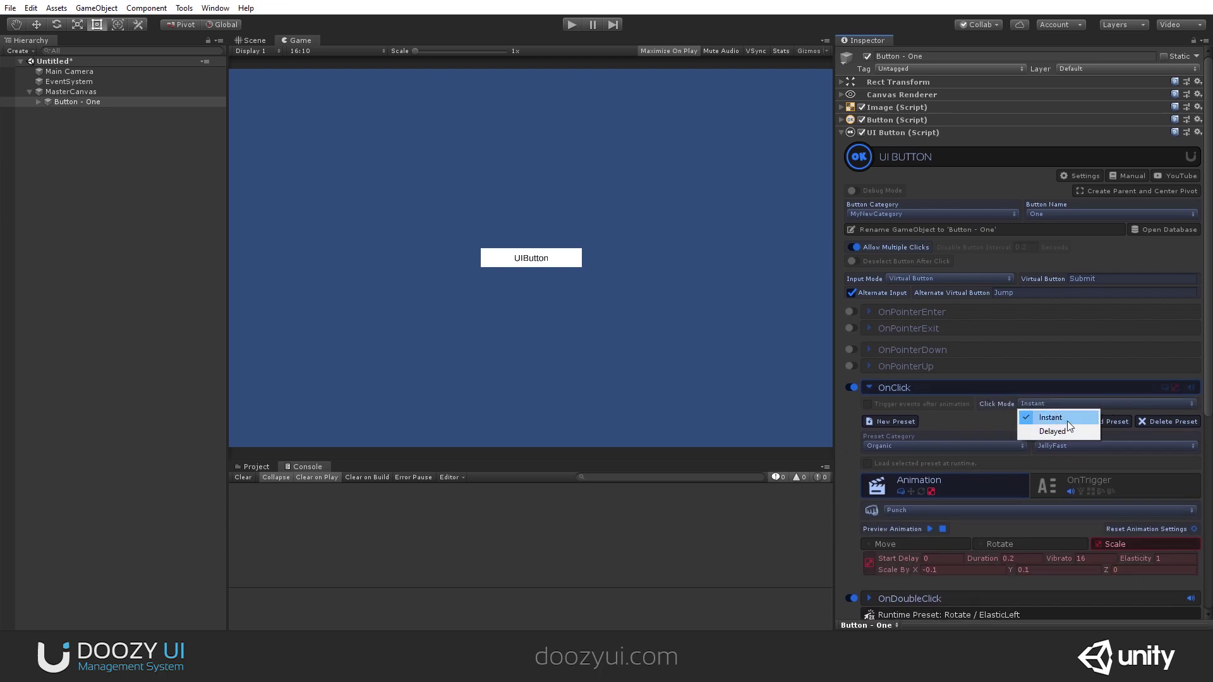
click(935, 389)
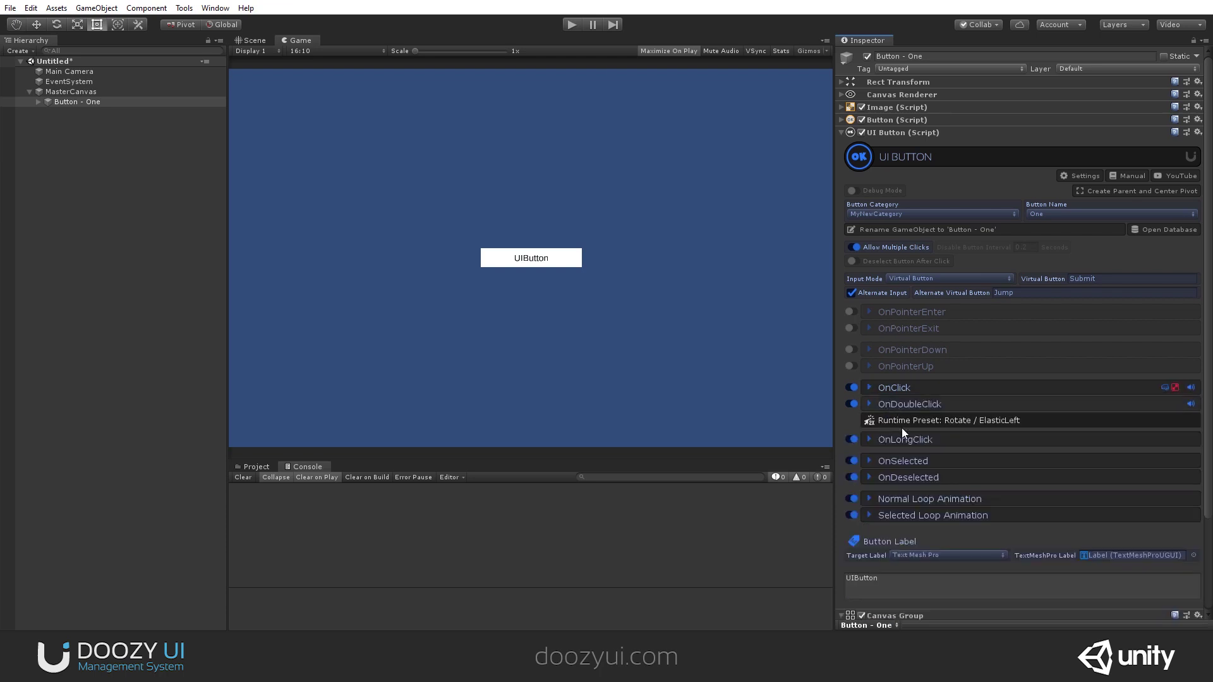
Expand OnLongClick's settings, compare their Register Interval with OnDoubleClick's, and collapse OnDoubleClick again
click(903, 440)
scroll(965, 442, down, 5)
click(938, 179)
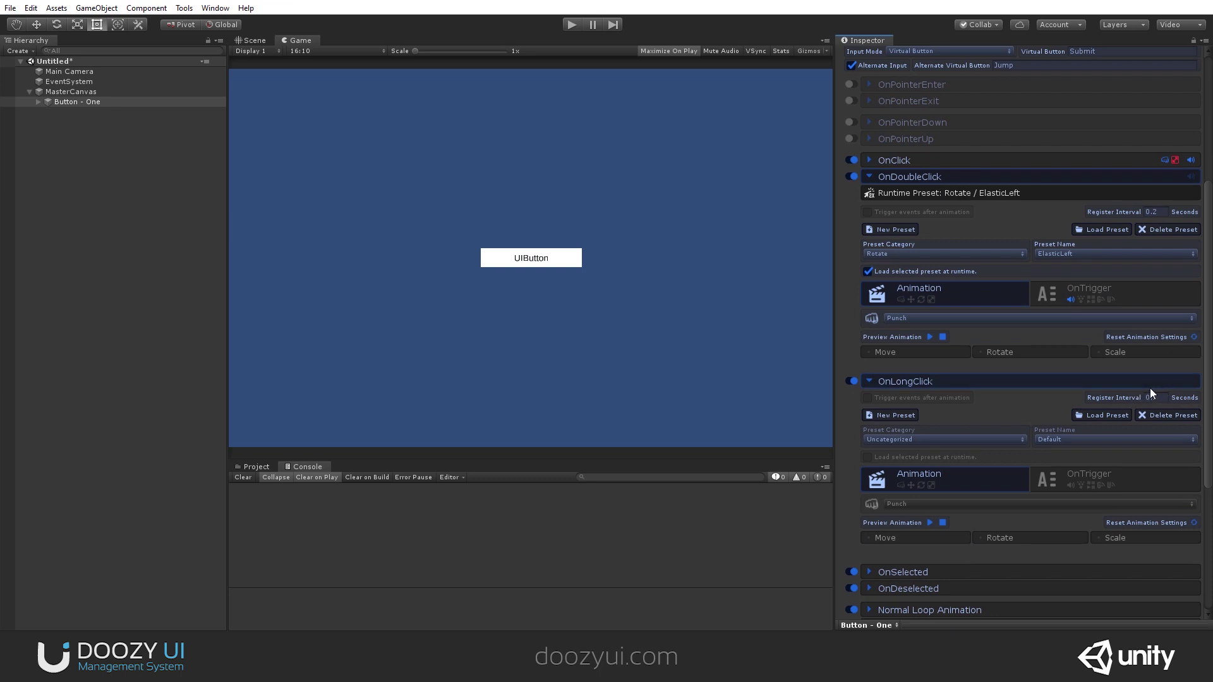
click(927, 180)
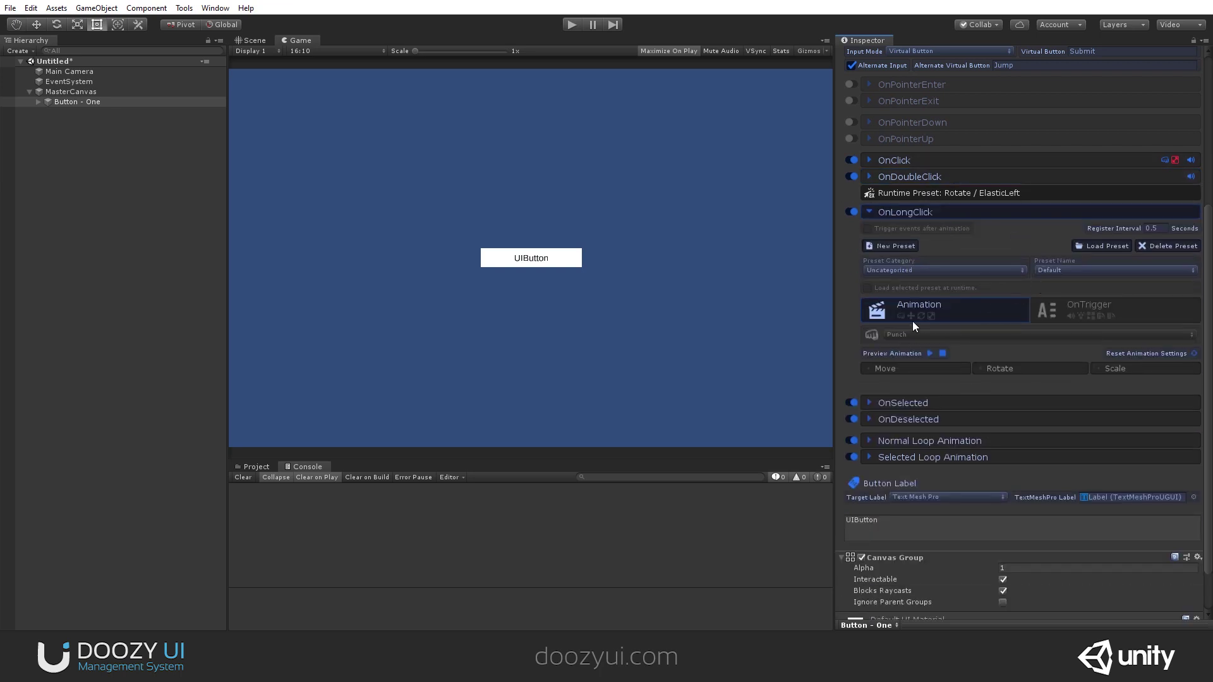
Choose the BigVerticalStretch preset from the Stretch category for OnLongClick and enable loading the selected preset at runtime
click(1022, 269)
click(907, 367)
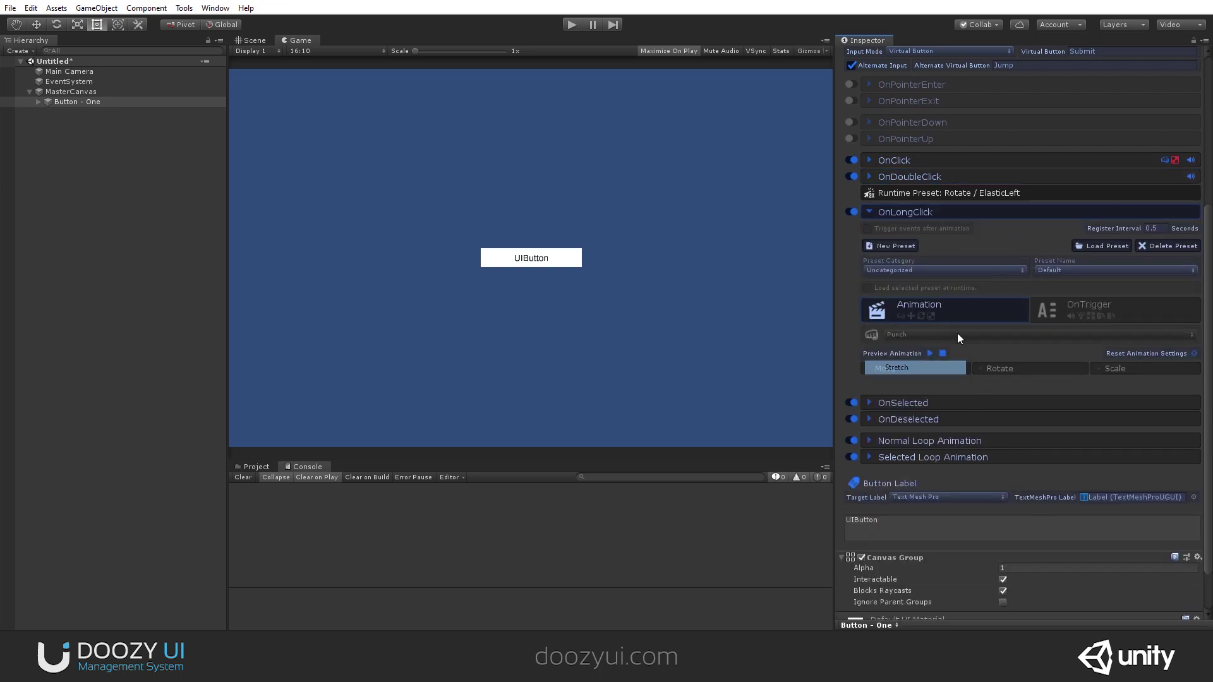
click(1082, 270)
click(1080, 295)
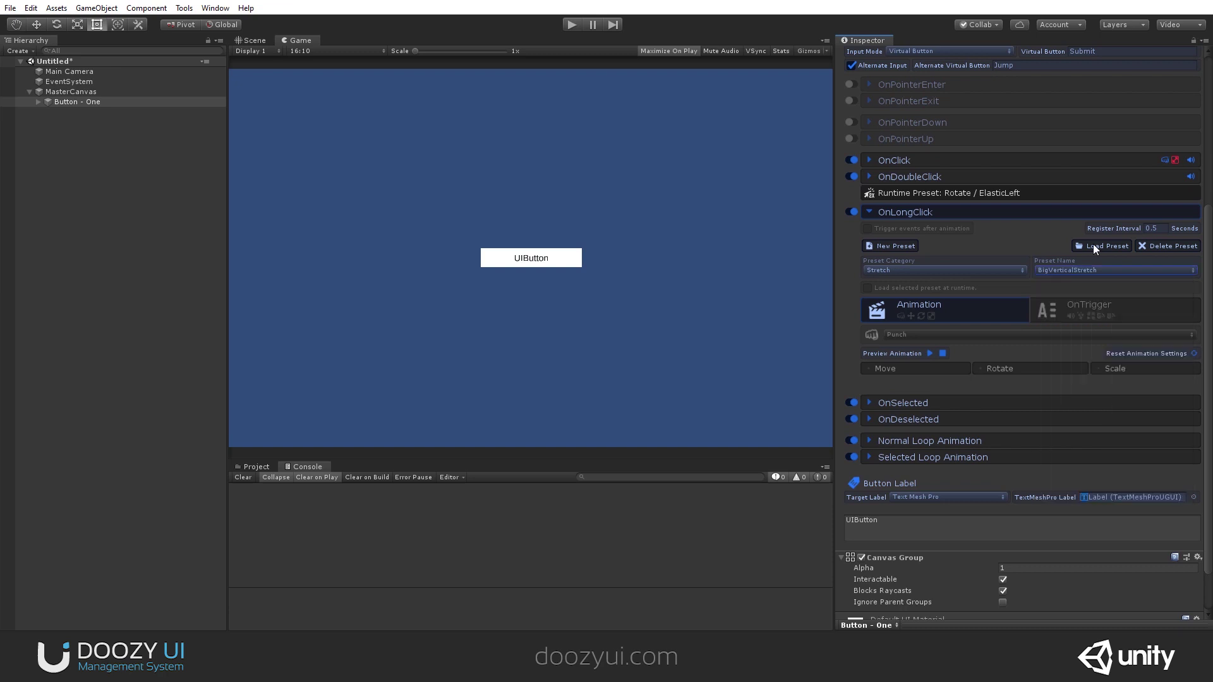
click(867, 288)
Set the sound database of OnLongClick's OnTrigger to Example Clicks and collapse the OnLongClick section
click(1104, 334)
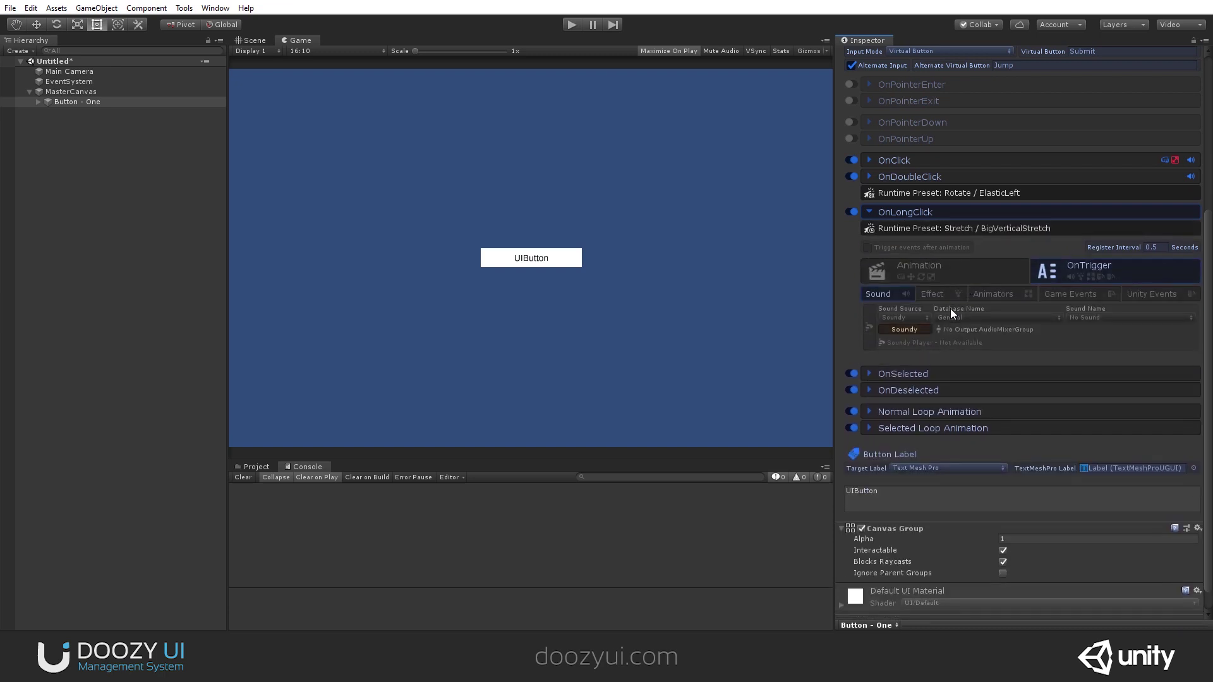
click(1015, 317)
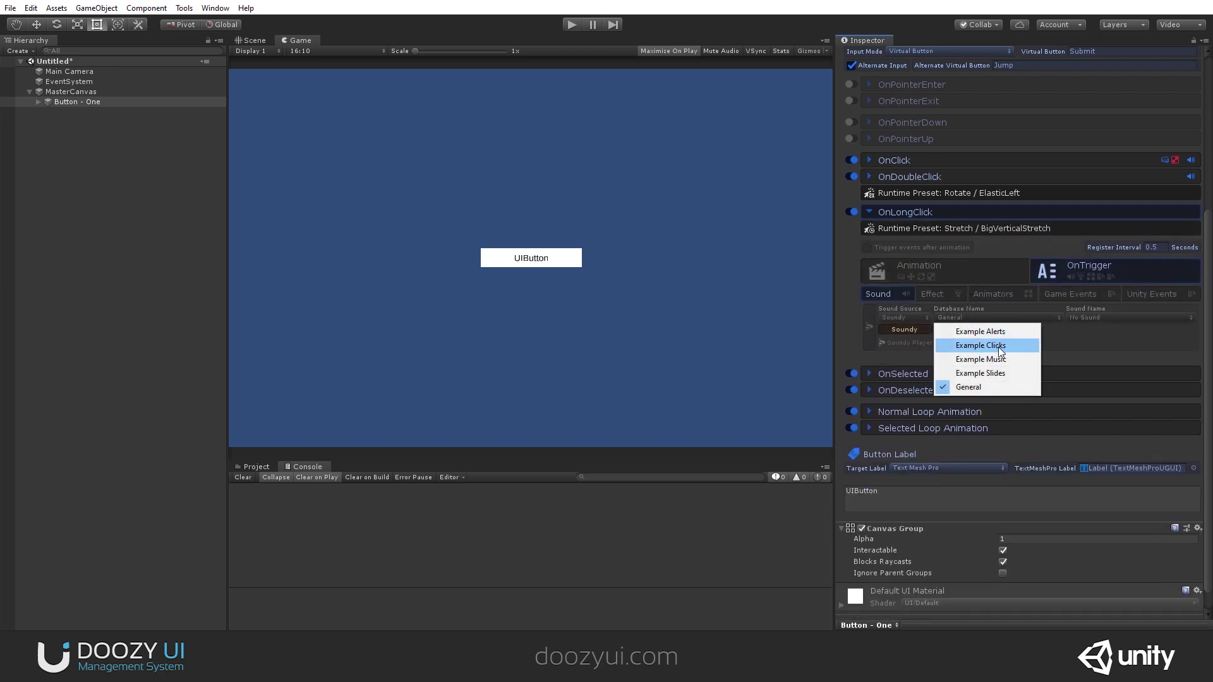
click(1001, 343)
click(916, 214)
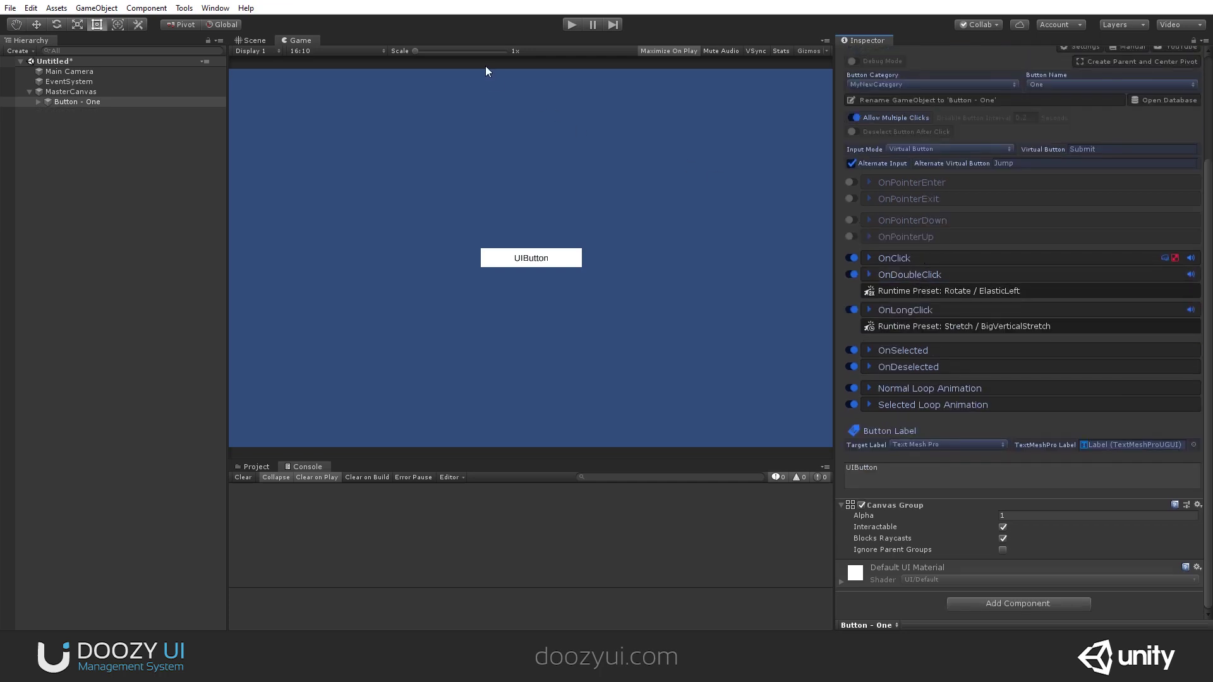
Run the scene, test a long click on the UIButton, and restore the Game view from its maximized state
click(562, 21)
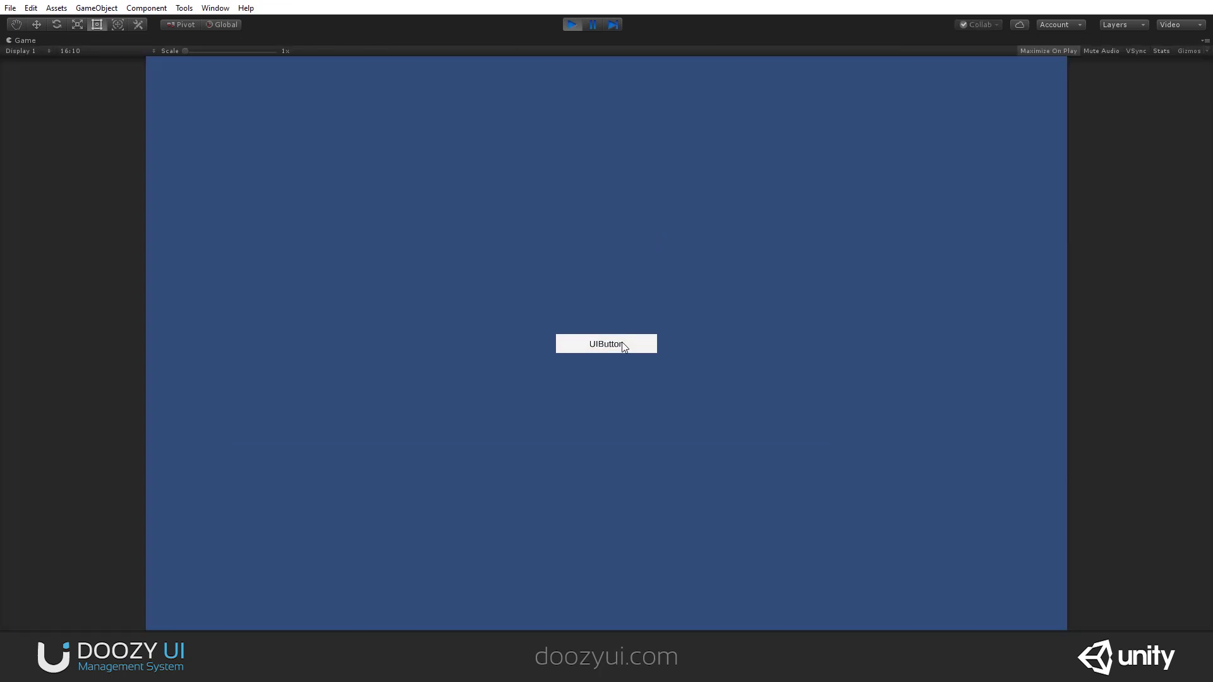
click(621, 342)
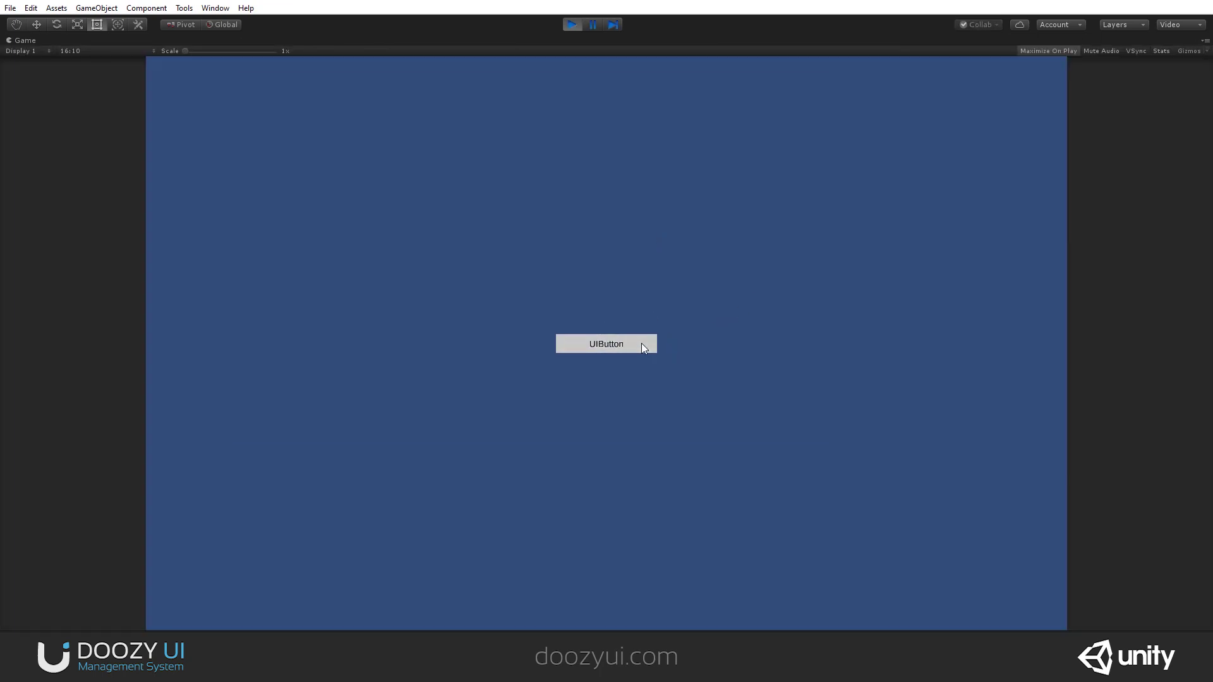
key(shift+space)
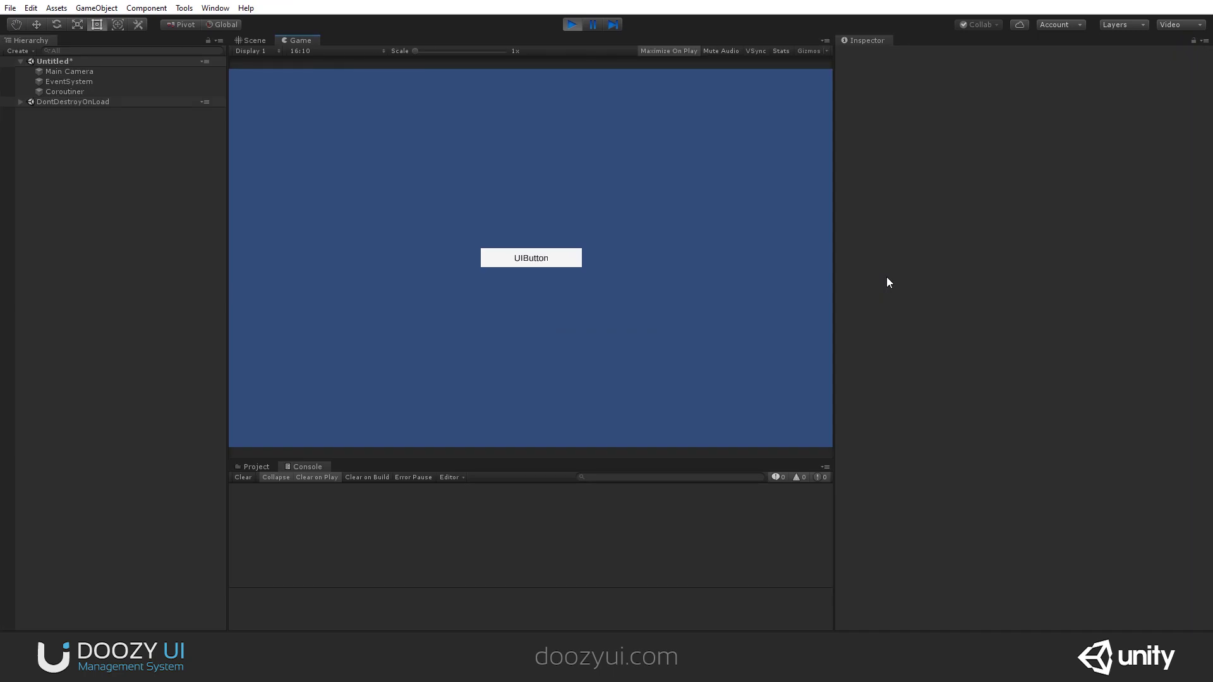
Set OnClick's Click Mode to Delayed while the scene is running and collapse the OnClick section
click(928, 387)
click(1110, 404)
click(1031, 432)
click(998, 388)
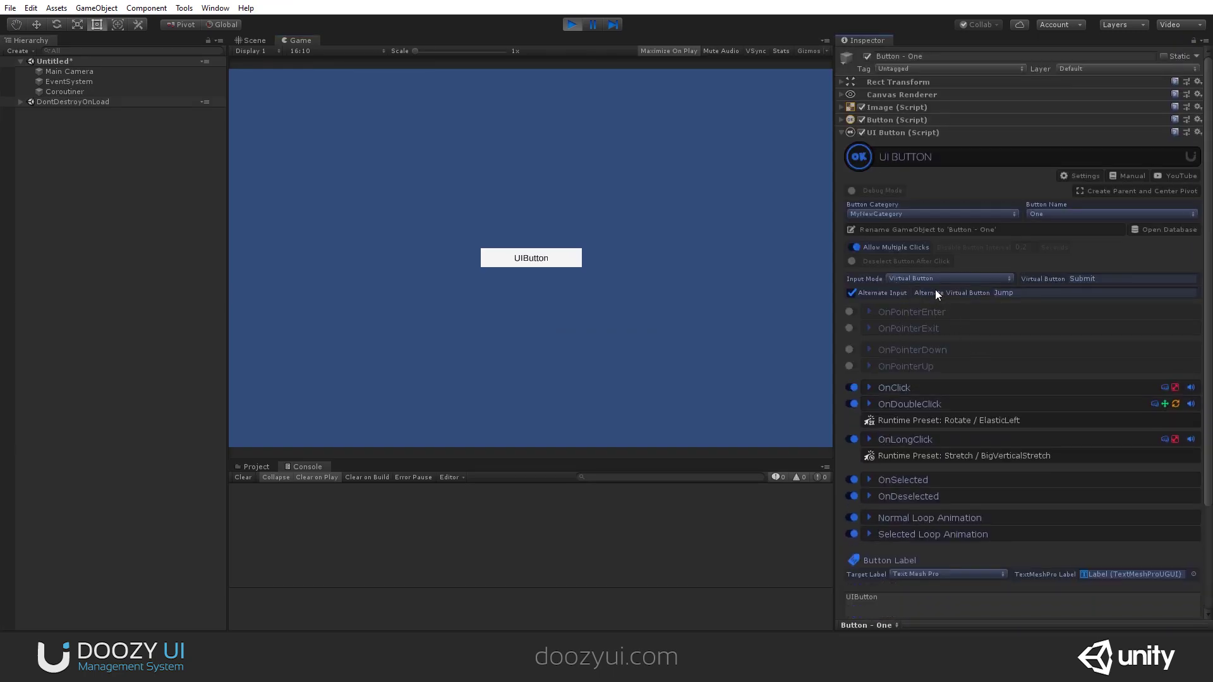
Expand OnLongClick's settings and test single, double and long clicks on the UIButton in the running scene
click(898, 437)
scroll(912, 411, down, 5)
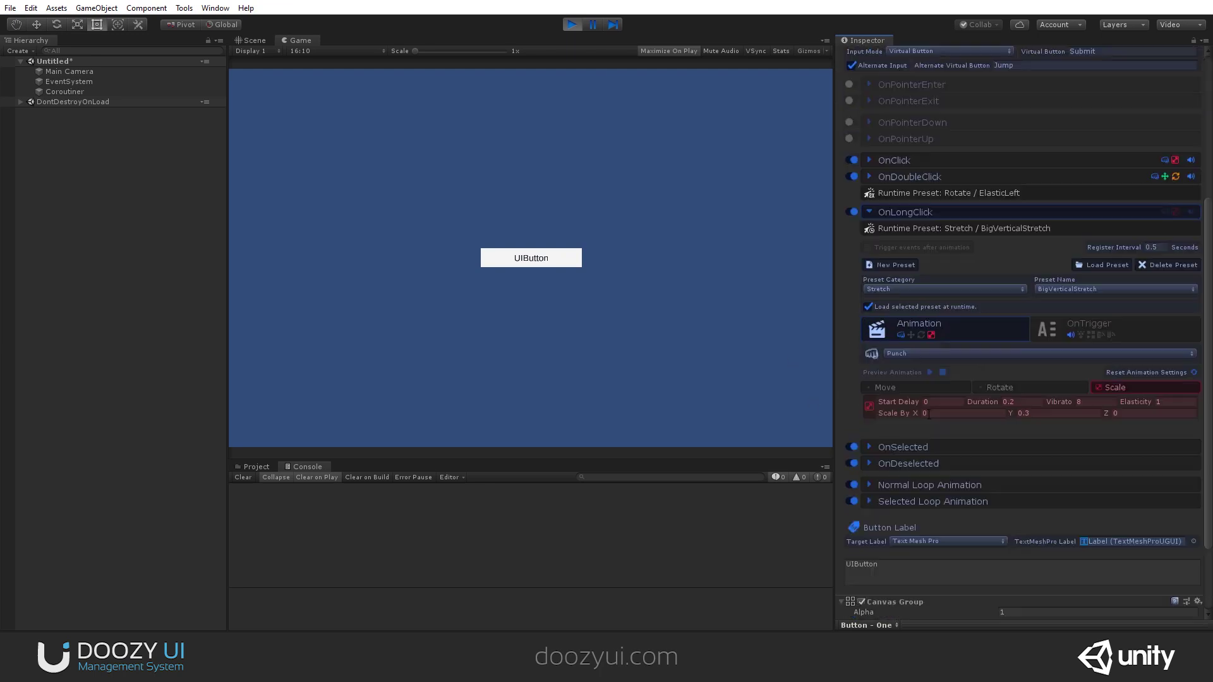
click(573, 261)
click(572, 261)
double_click(556, 260)
click(555, 259)
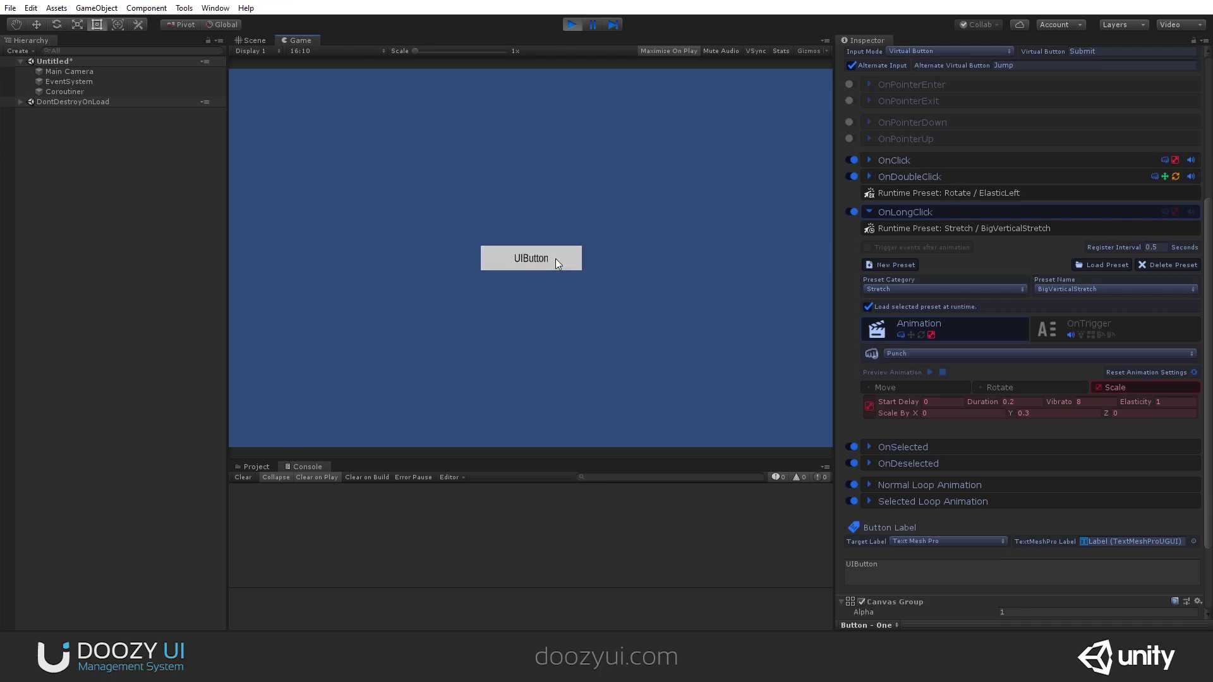
Test long clicks on the UIButton with OnLongClick's Register Interval set to 0.2 seconds, then to 1 second
click(1162, 247)
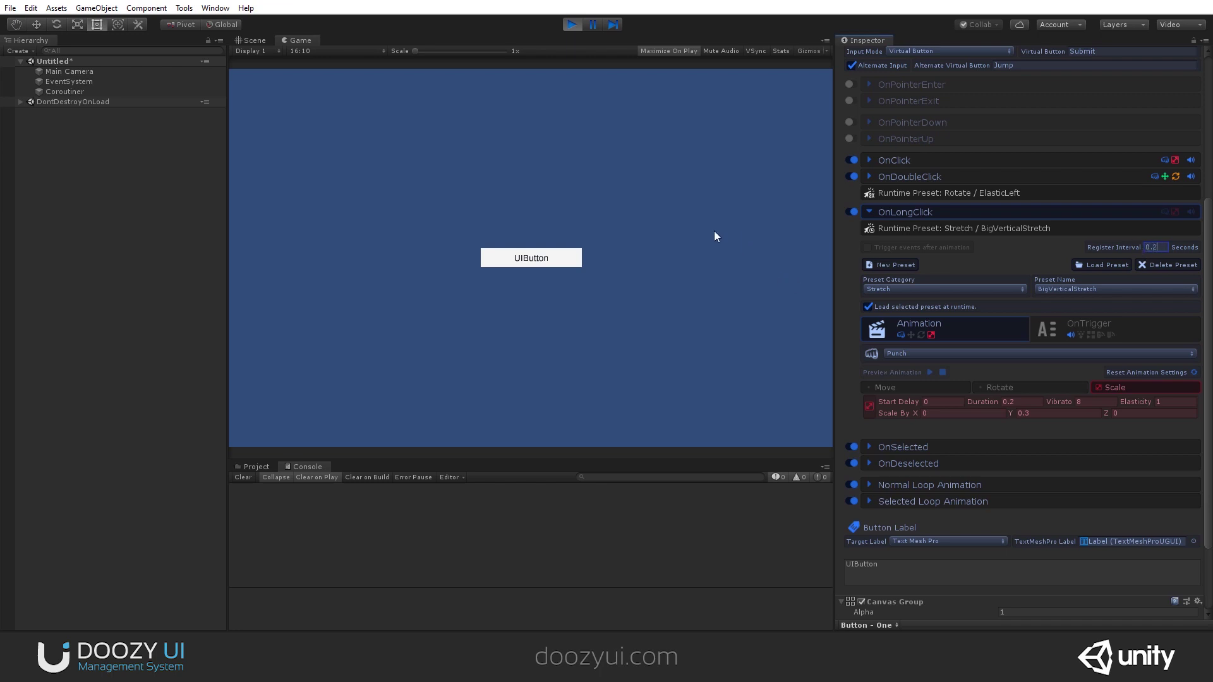
click(569, 256)
click(1156, 246)
text(1)
click(657, 244)
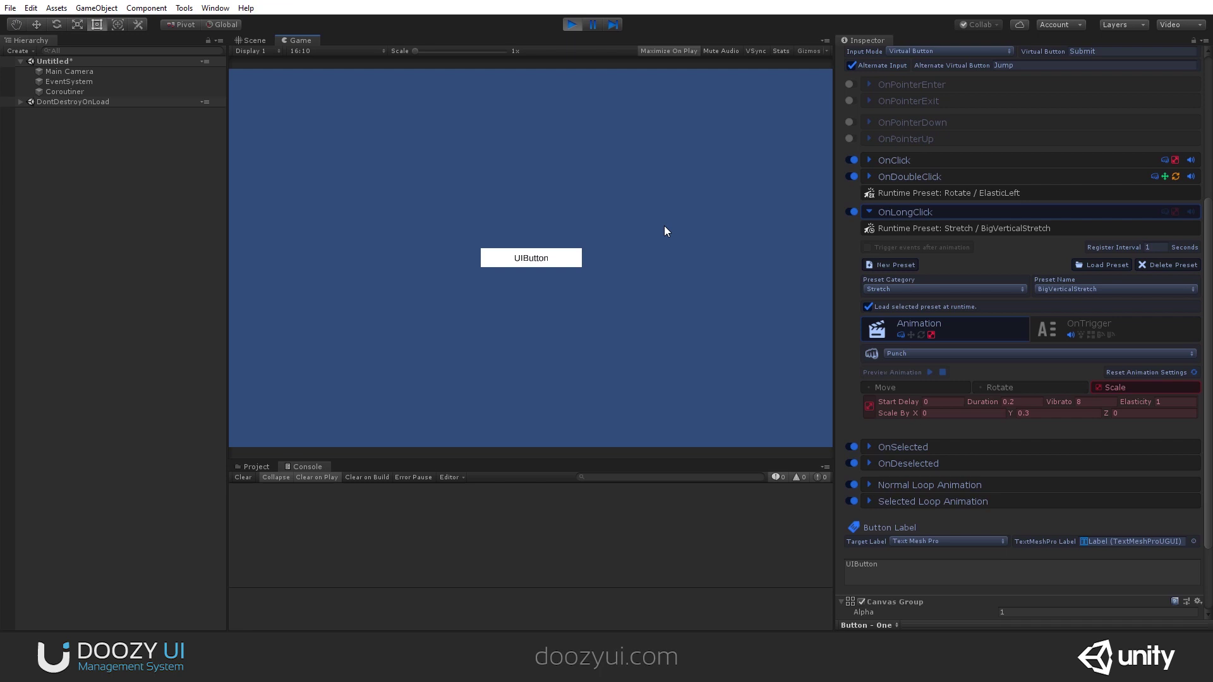
click(572, 257)
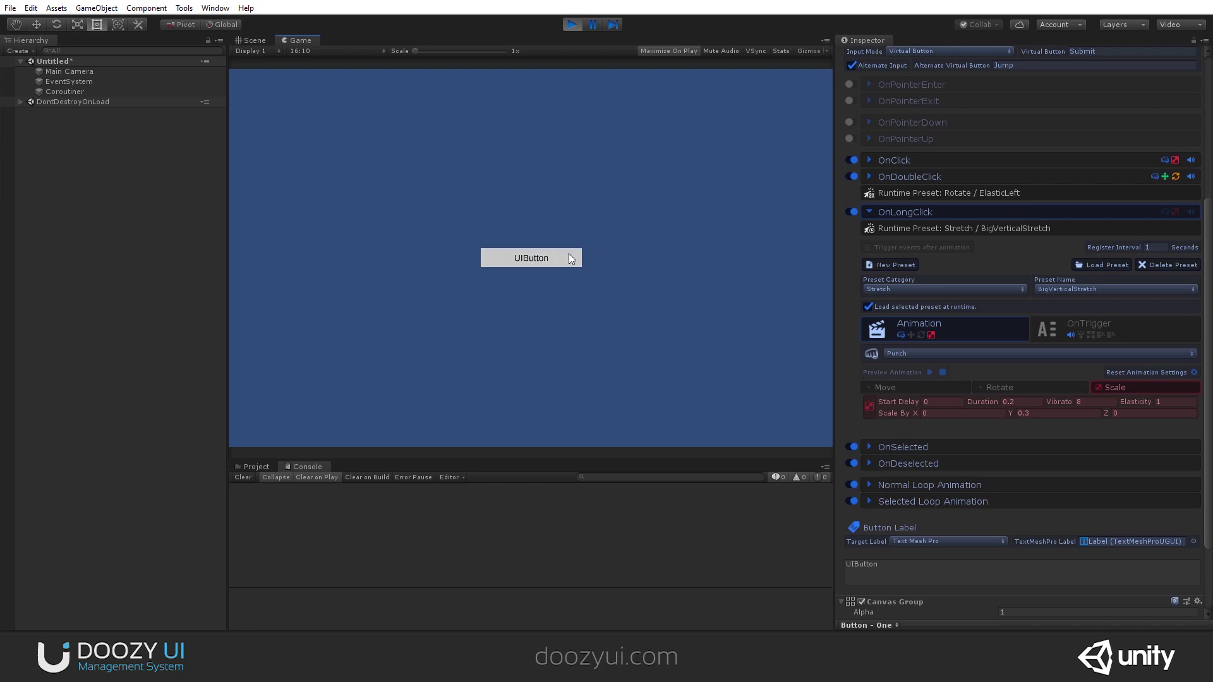
Edit OnLongClick's Register Interval in the running scene and collapse the OnLongClick section
click(1150, 247)
text(00)
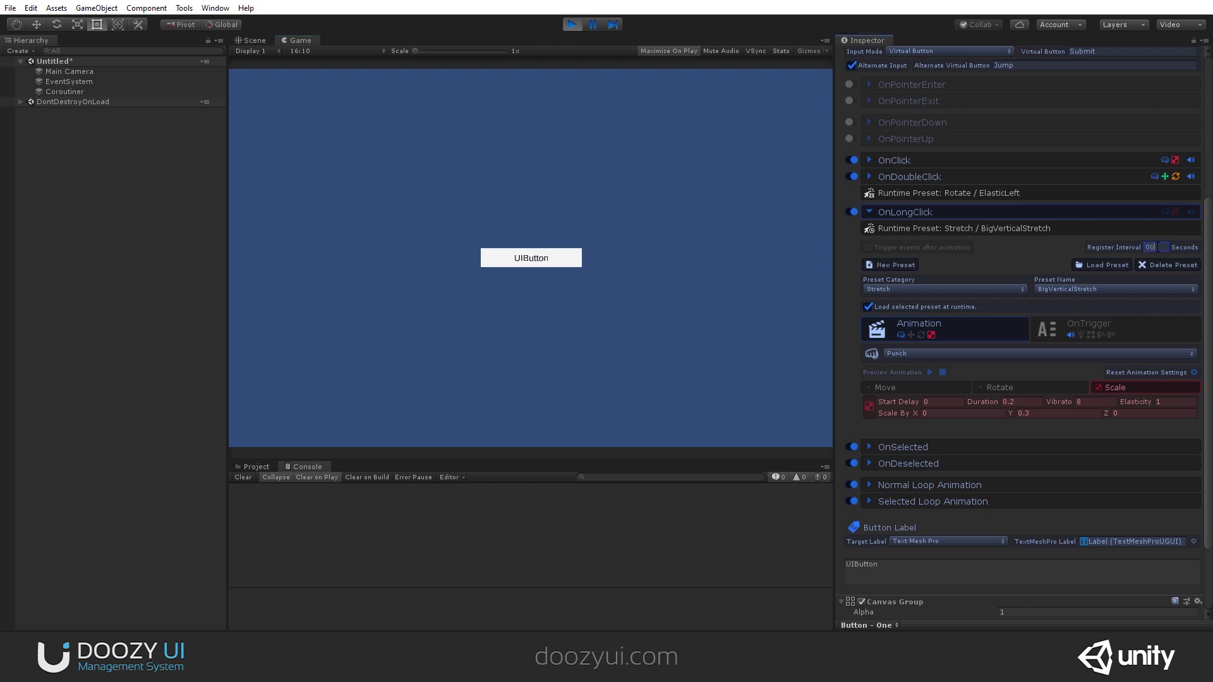
key(BackSpace)
click(897, 211)
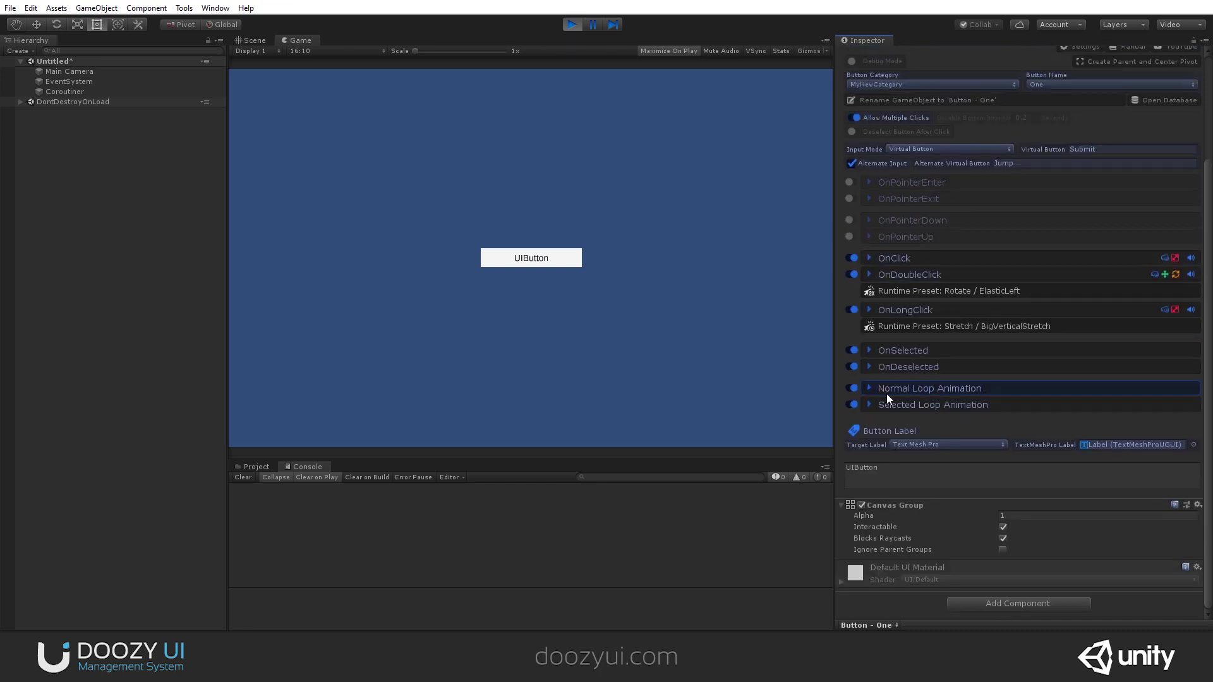
Expand both loop animation sections and apply the Fade ExtremelySlow preset, then the Rotate Back10 preset, to Normal Loop Animation
click(885, 391)
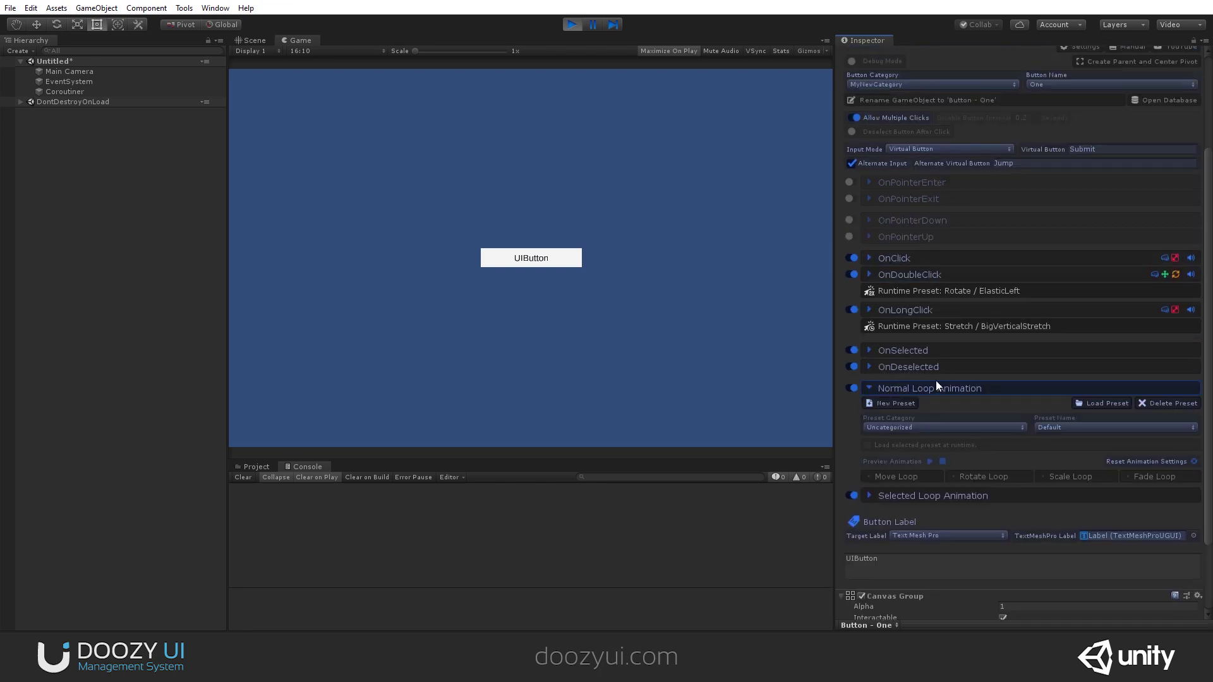
click(887, 499)
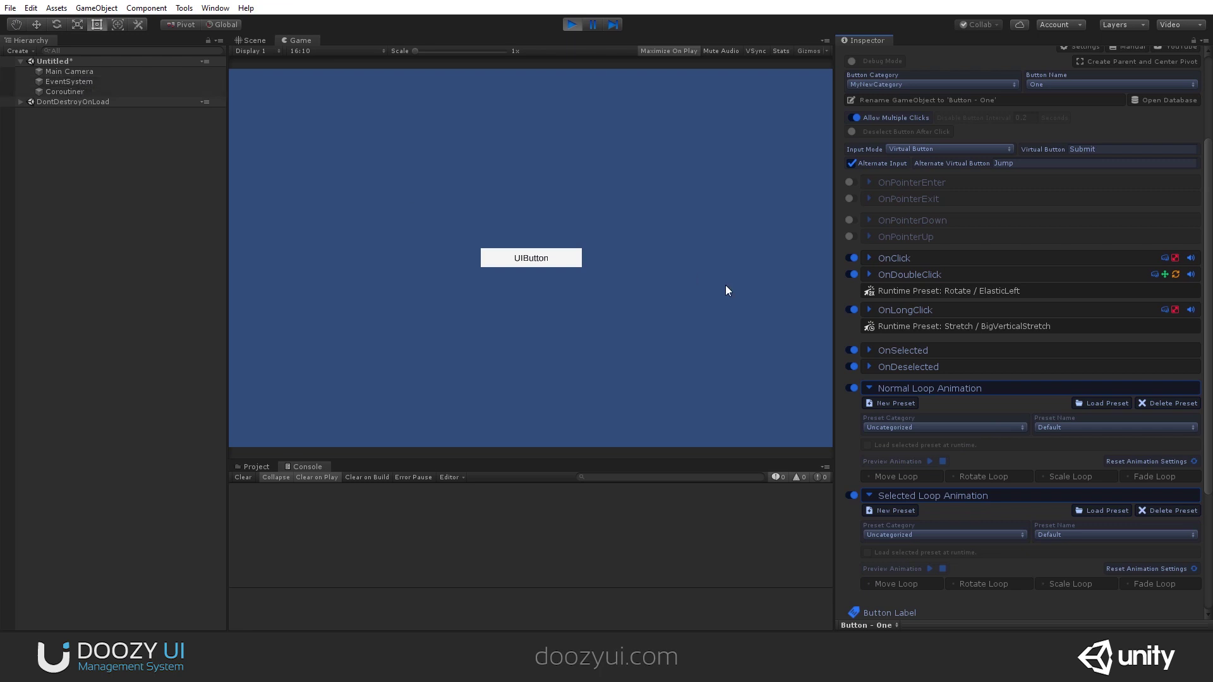
click(945, 429)
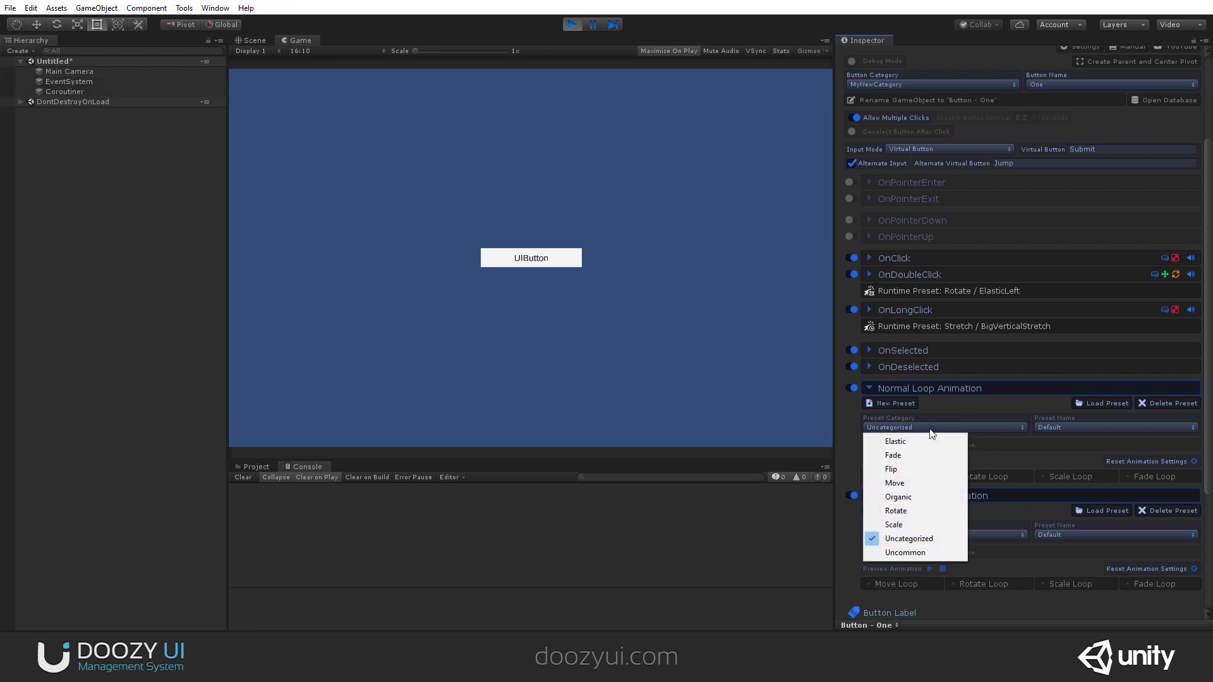
click(927, 461)
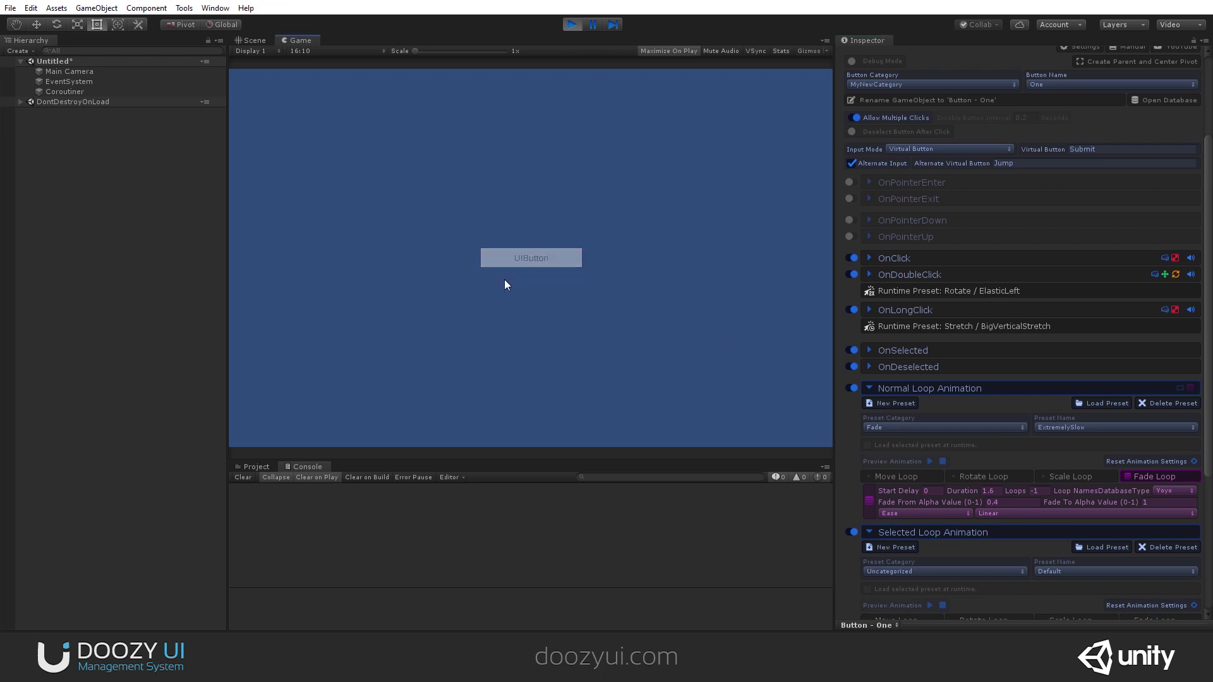
click(920, 430)
click(912, 468)
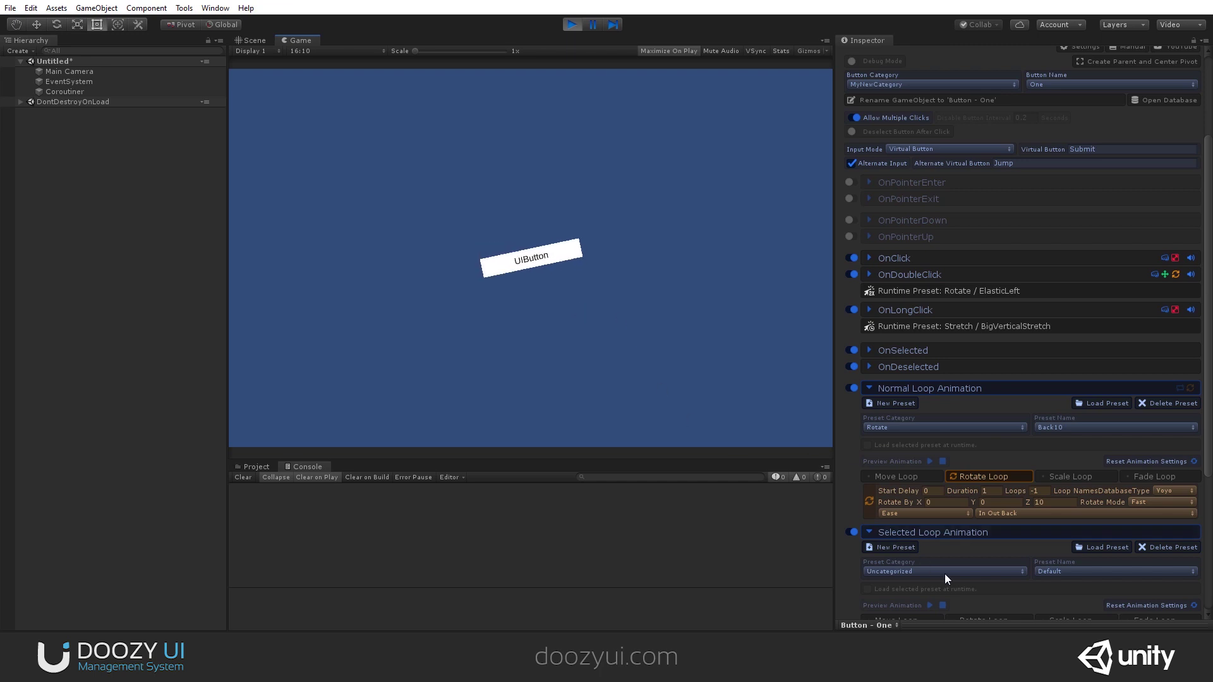
Set Selected Loop Animation's preset category to Scale with the BoldScaleFast preset
scroll(945, 574, down, 5)
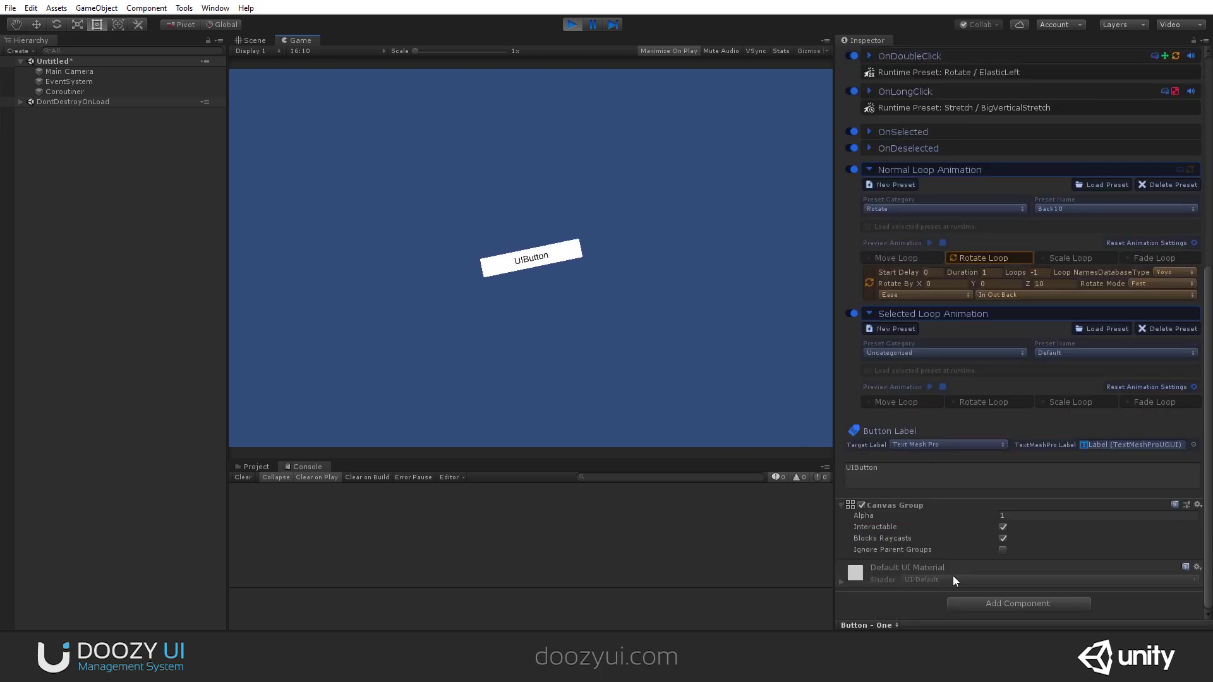
click(949, 349)
click(896, 452)
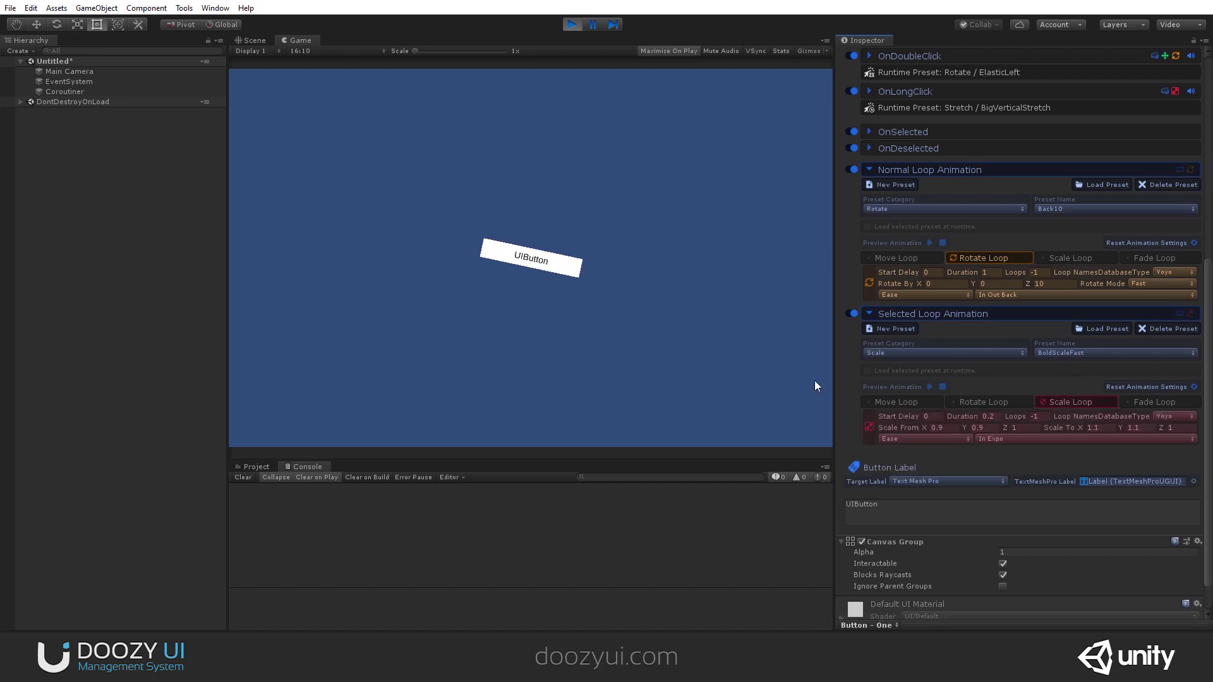
Select, deselect and reselect the UIButton in the running scene to test its normal and selected loop animations
click(540, 266)
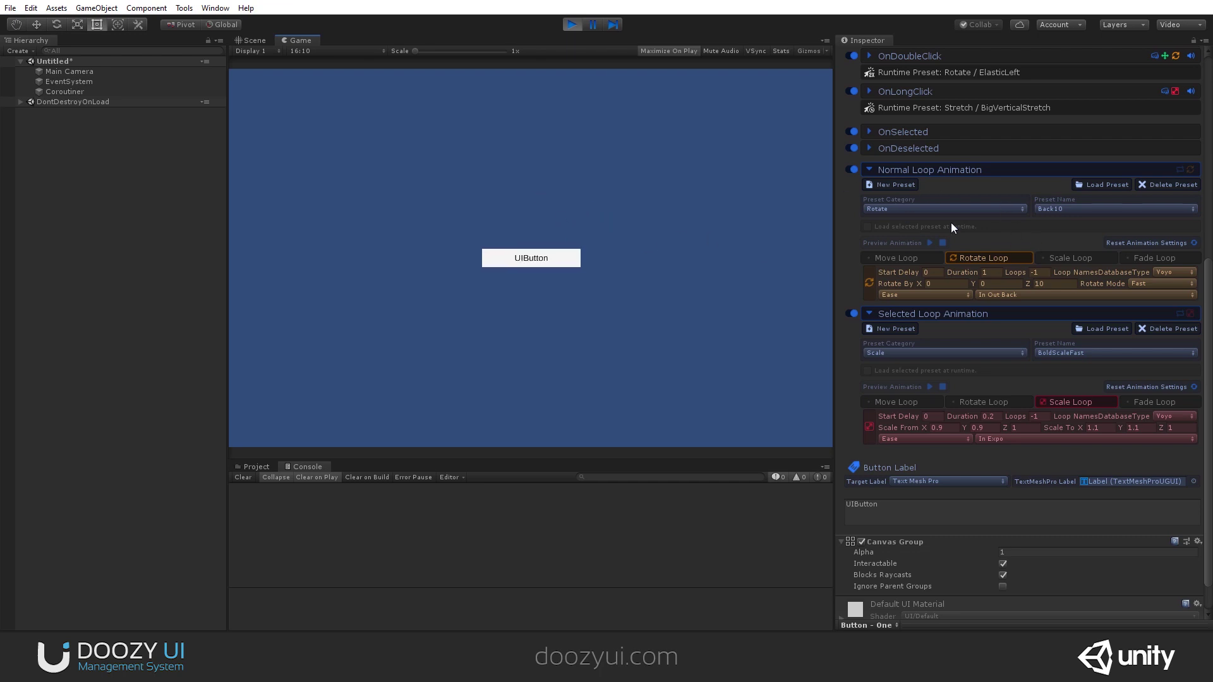
click(596, 236)
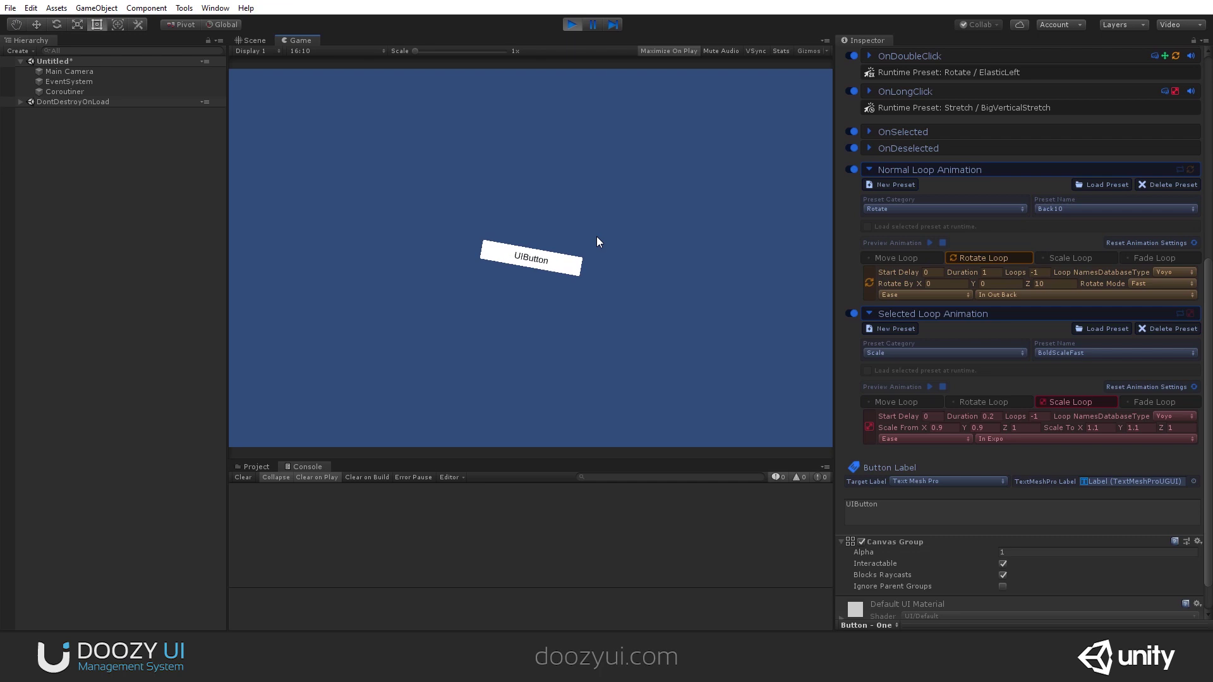
click(544, 252)
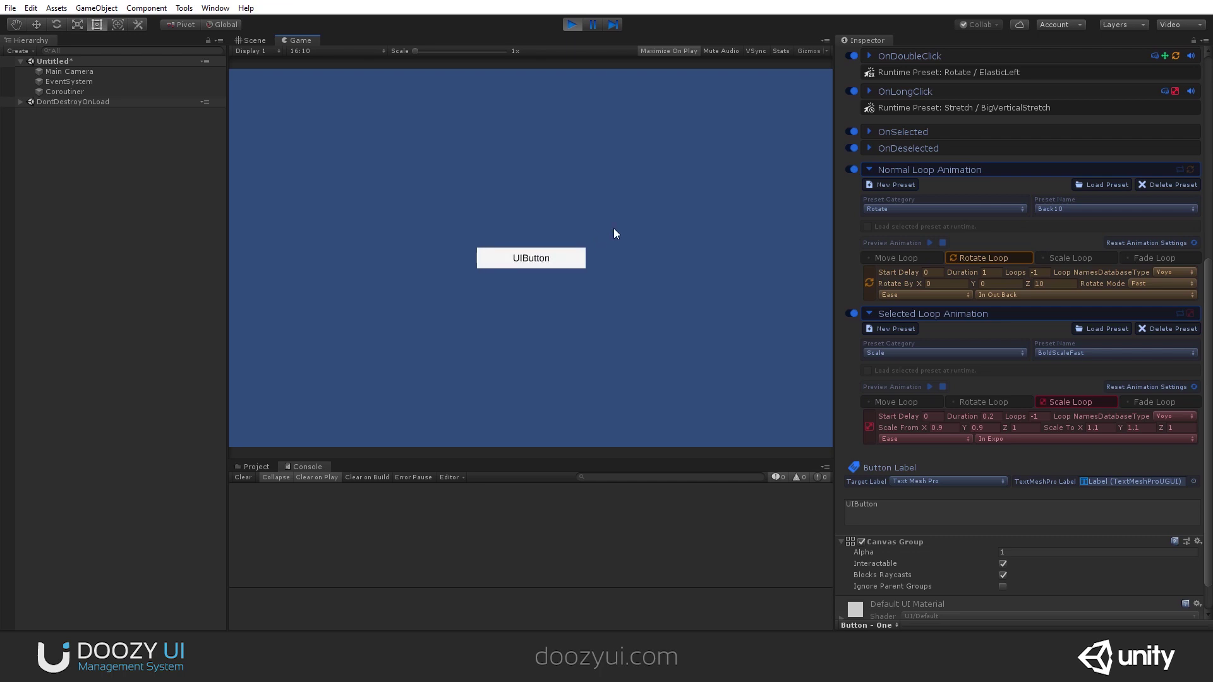
Test selecting the UIButton in the maximized Game view and stop the running scene
click(824, 40)
click(871, 88)
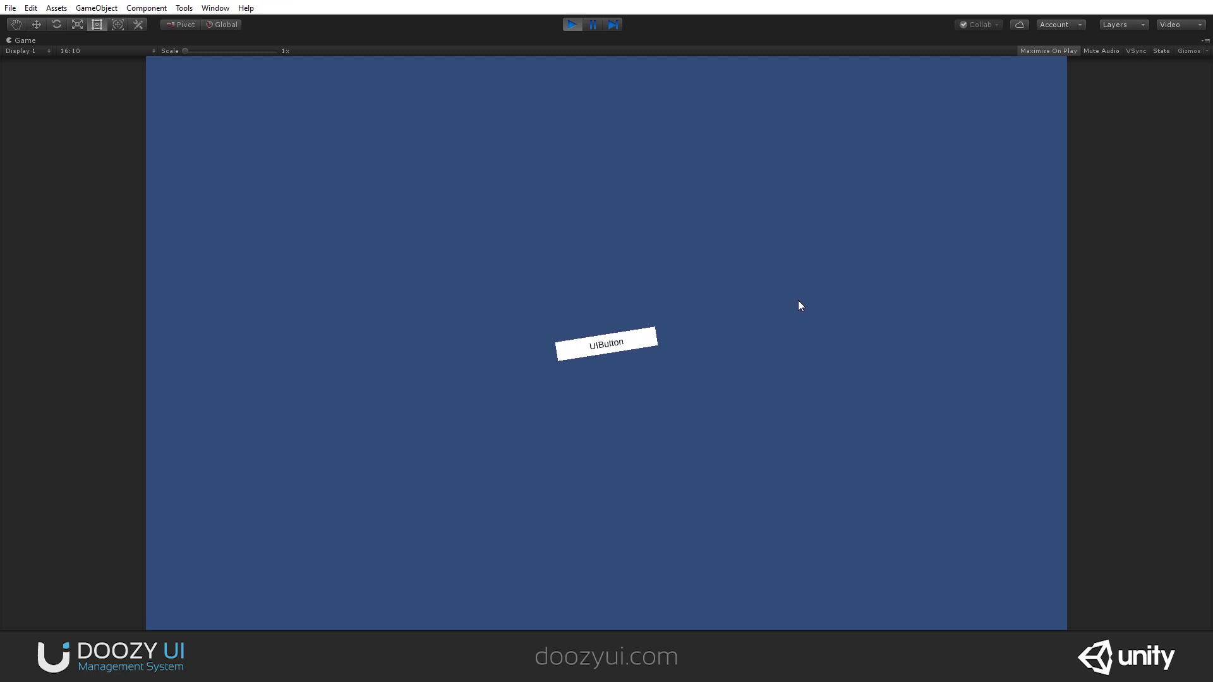
click(604, 346)
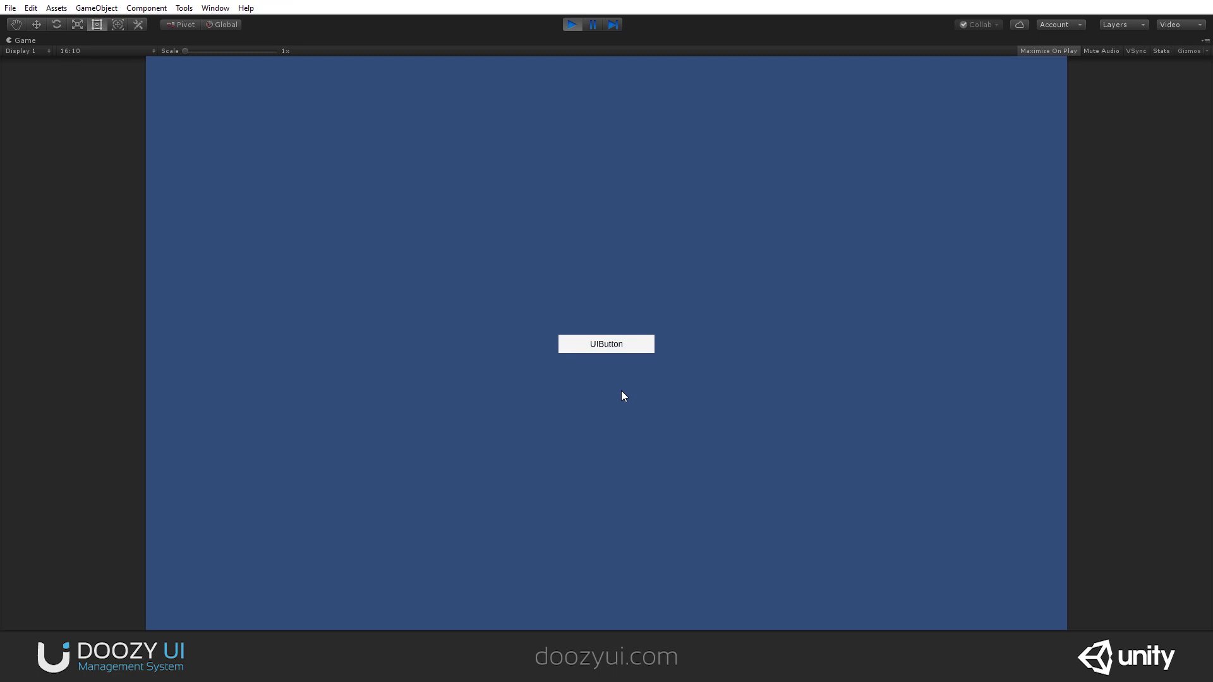
key(ctrl+p)
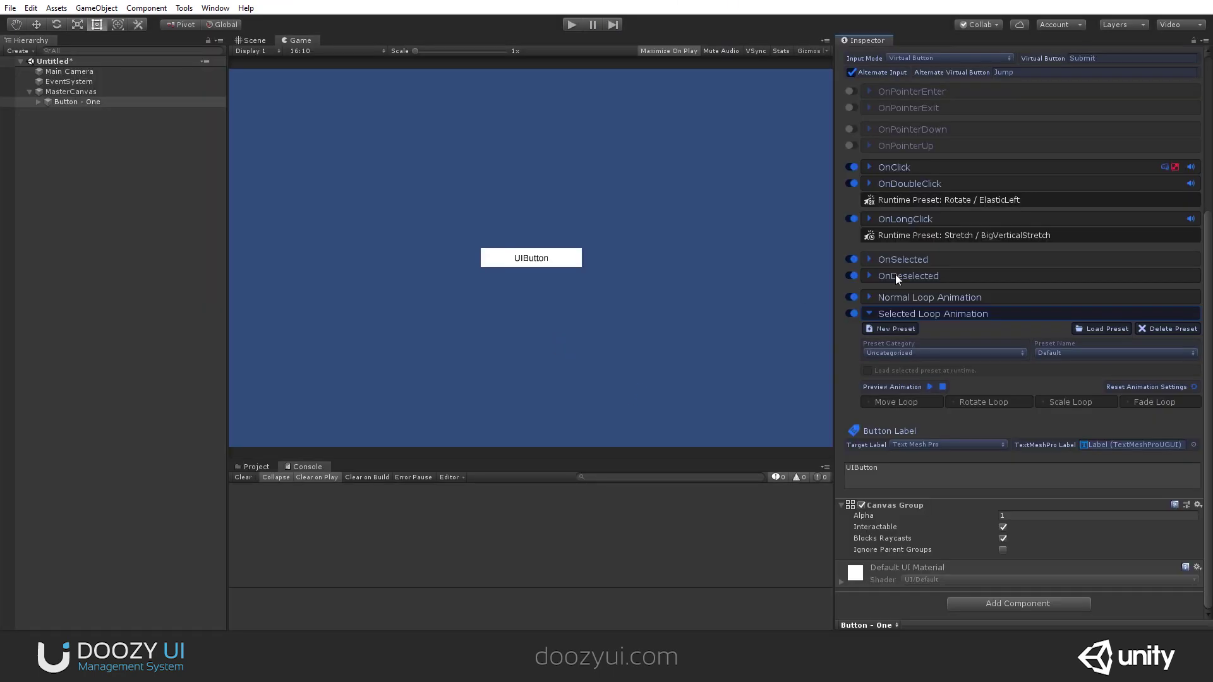
Collapse Selected Loop Animation, reveal the Label child of Button - One, and set the Button Label text to "My Button Name"
click(907, 313)
click(38, 104)
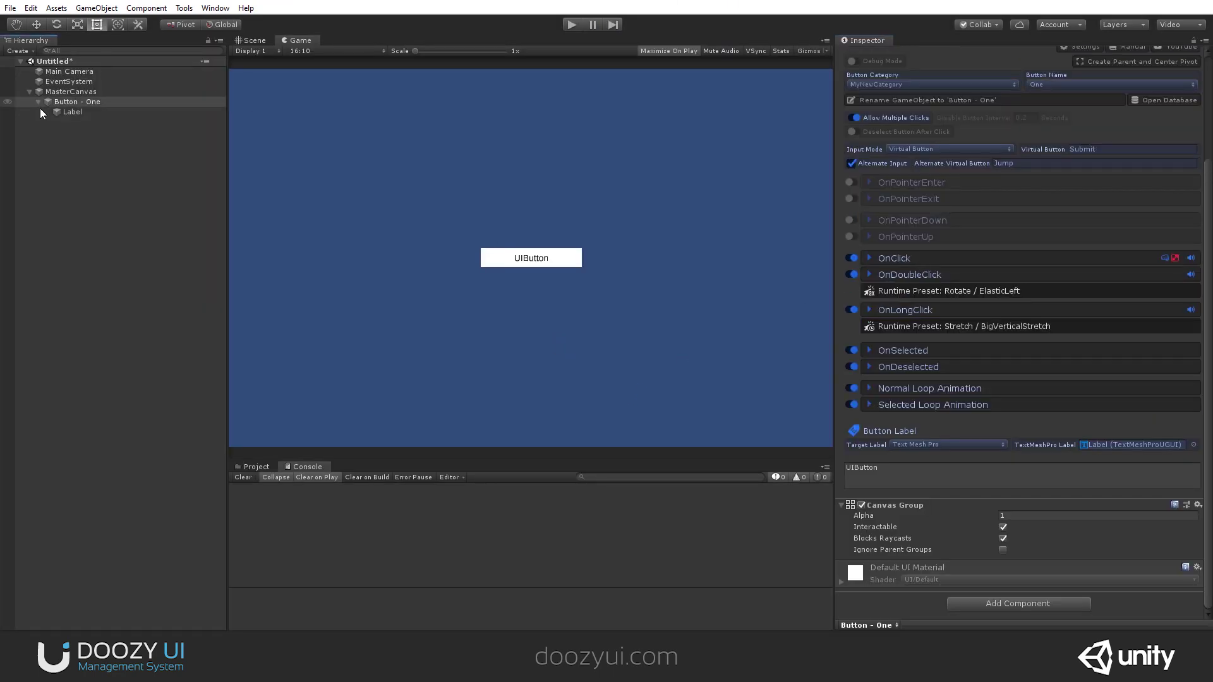
click(1021, 474)
text(My Button Name)
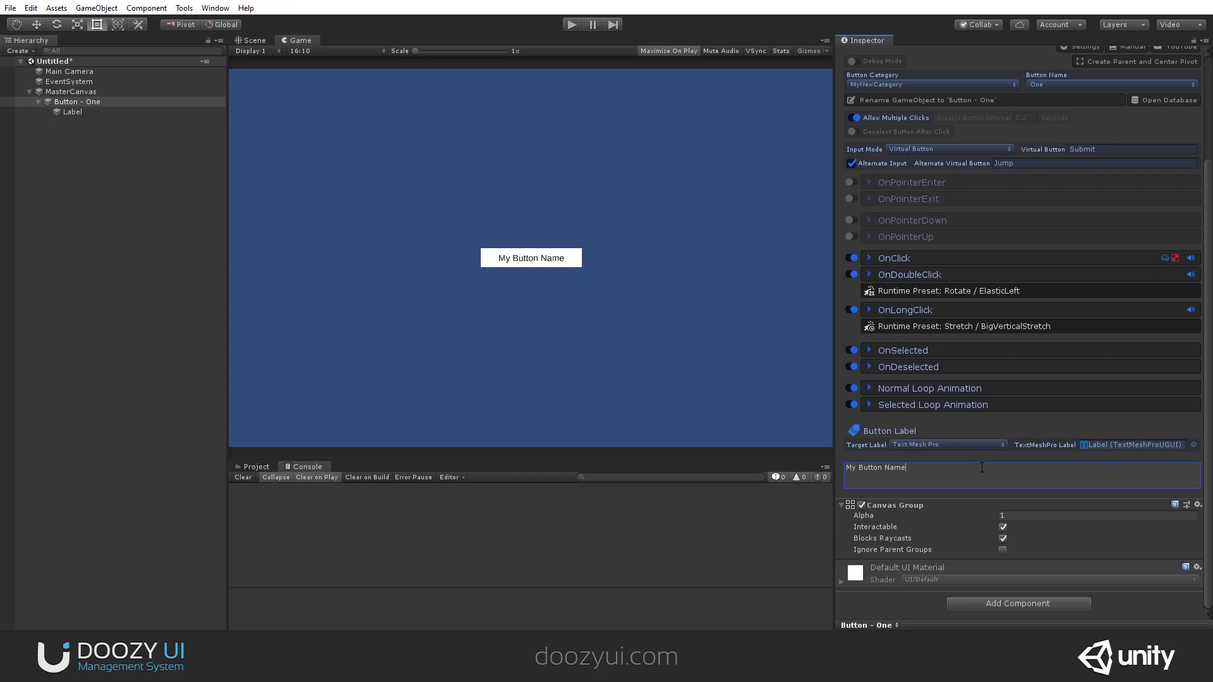
Set the text of the Label object's Text Mesh Pro component to "My Label"
click(66, 113)
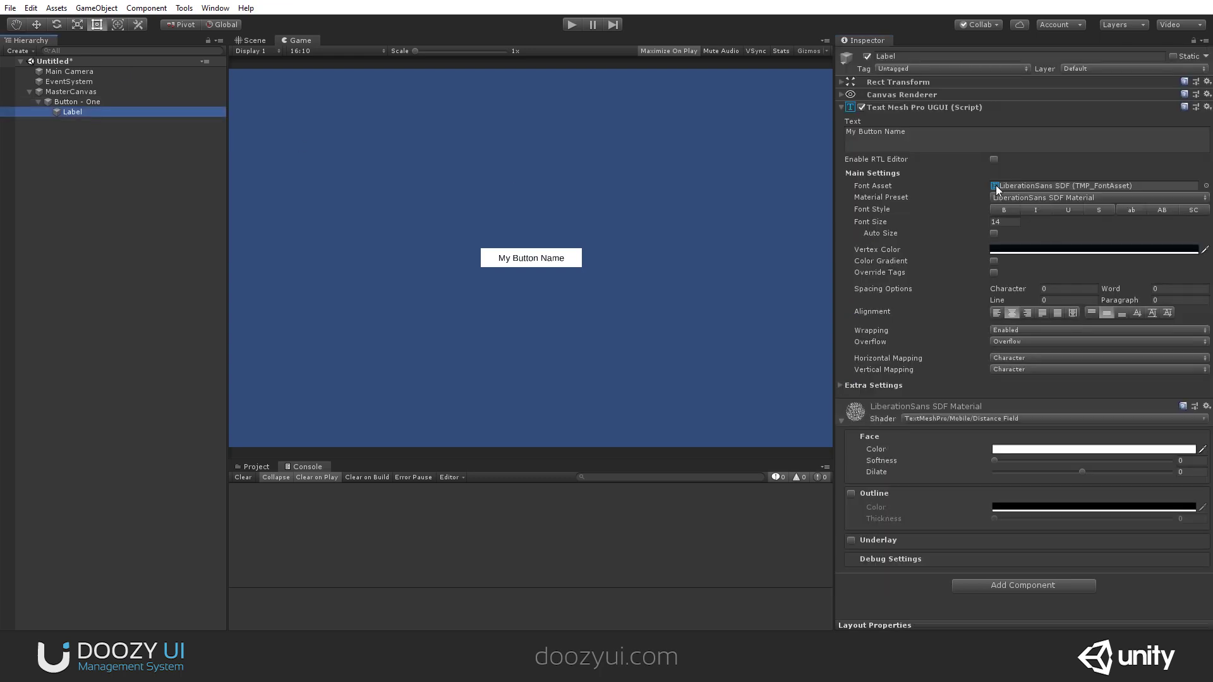
click(938, 144)
text(My Label)
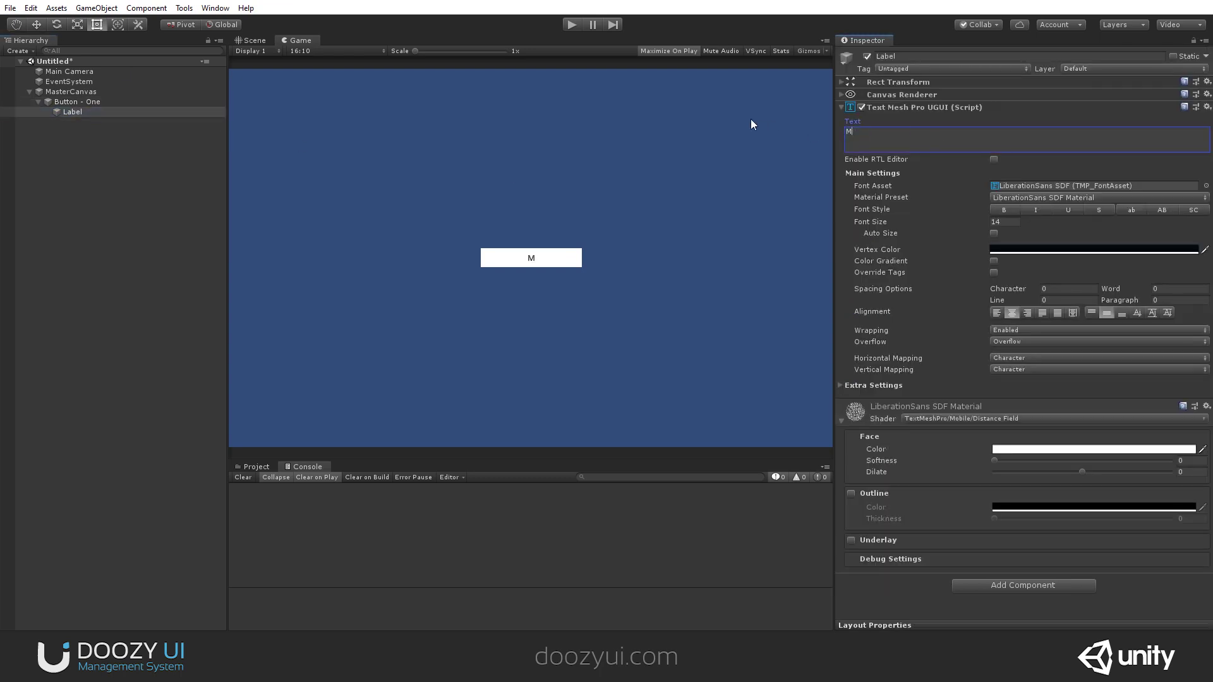
Compare the Button Label text on Button - One with the text of its Label child
click(68, 102)
scroll(947, 483, down, 5)
click(955, 475)
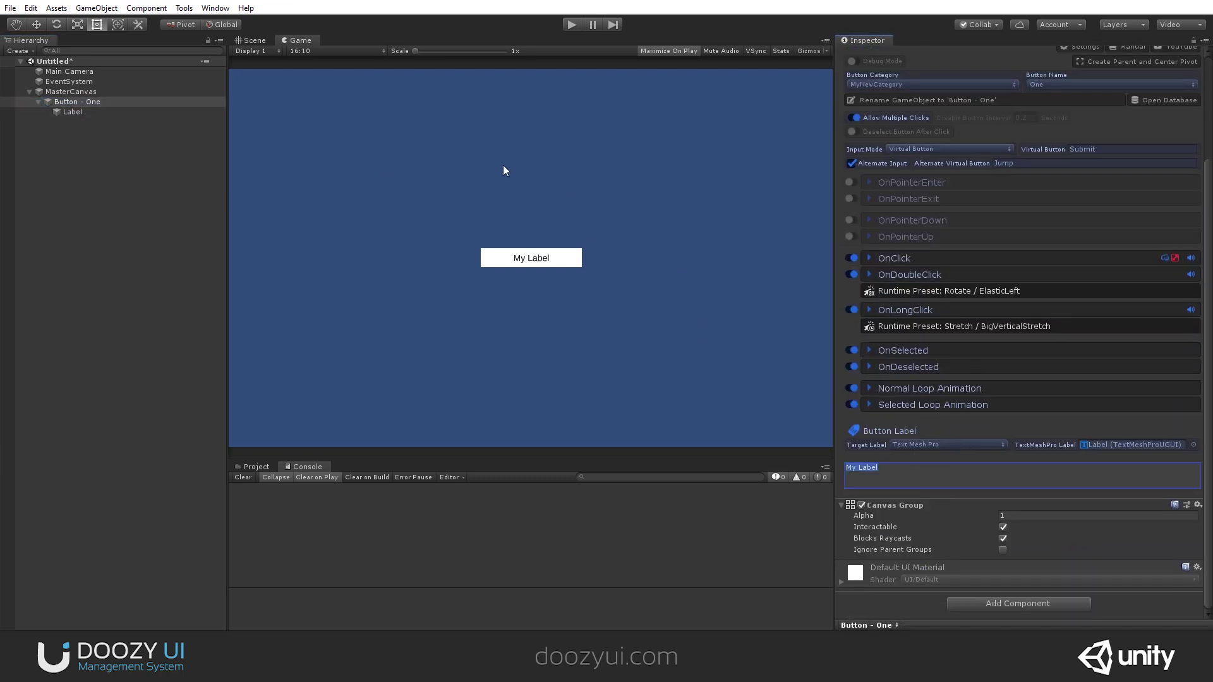
click(86, 109)
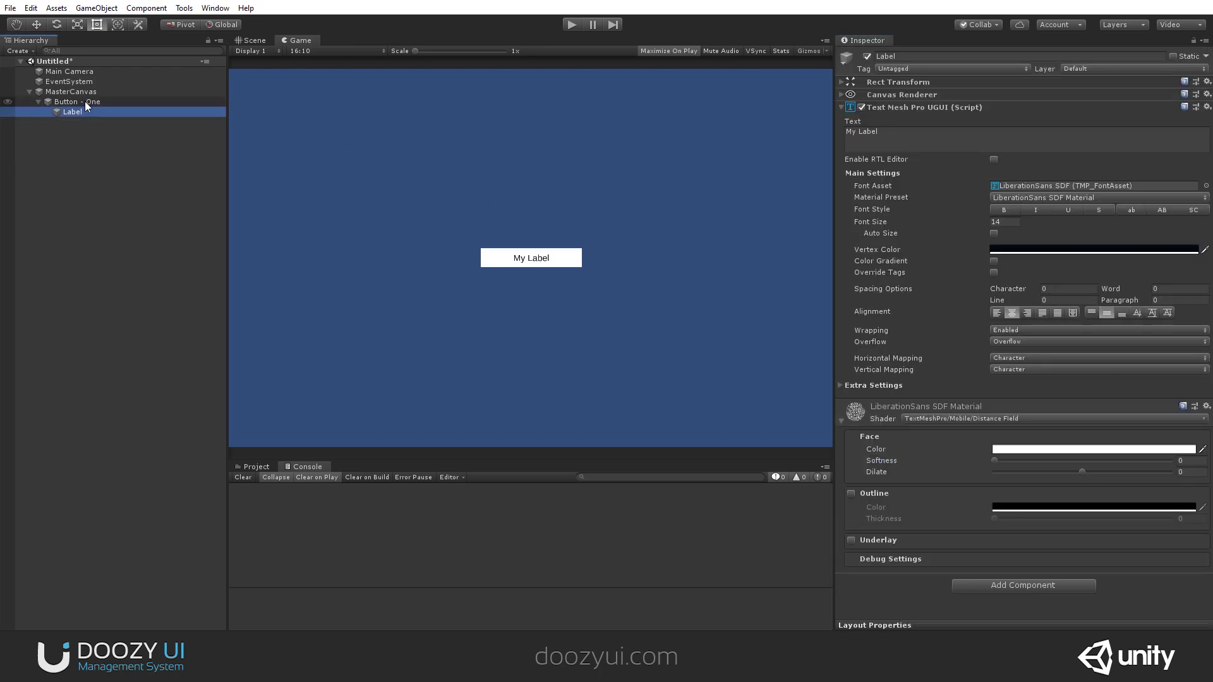
click(85, 101)
click(80, 110)
click(78, 100)
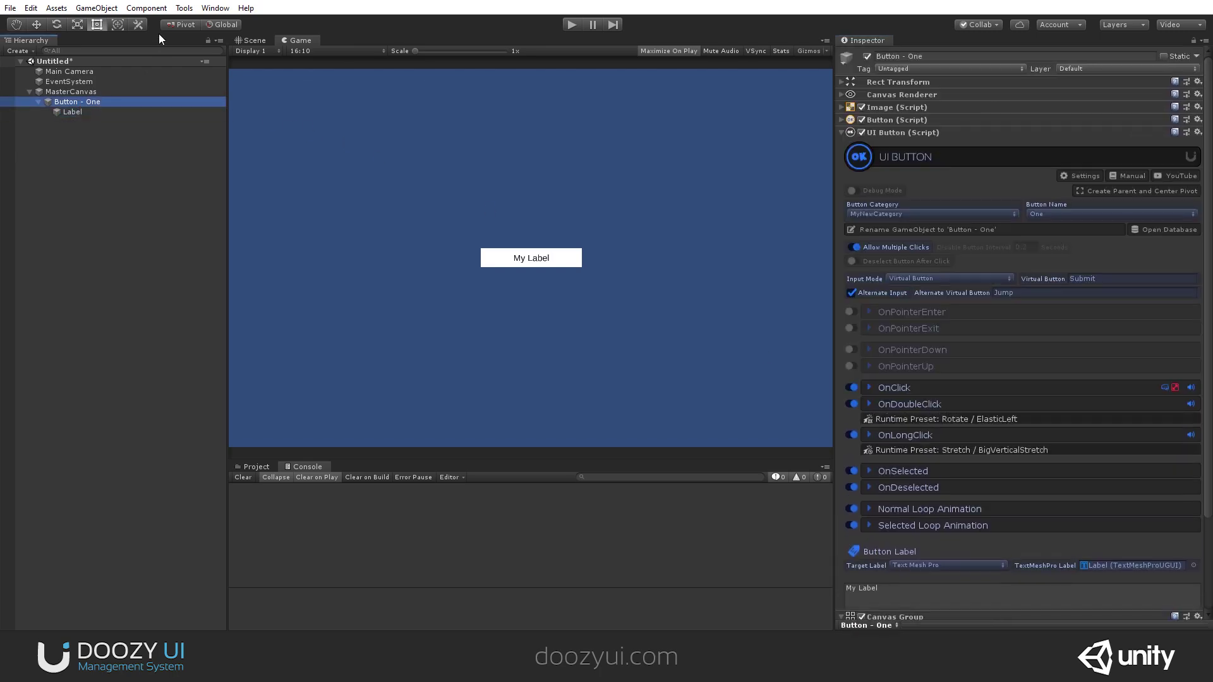
Open the DoozyUI Control Panel, check the TextMeshPro integration in the General settings, and close the panel
click(184, 7)
click(298, 24)
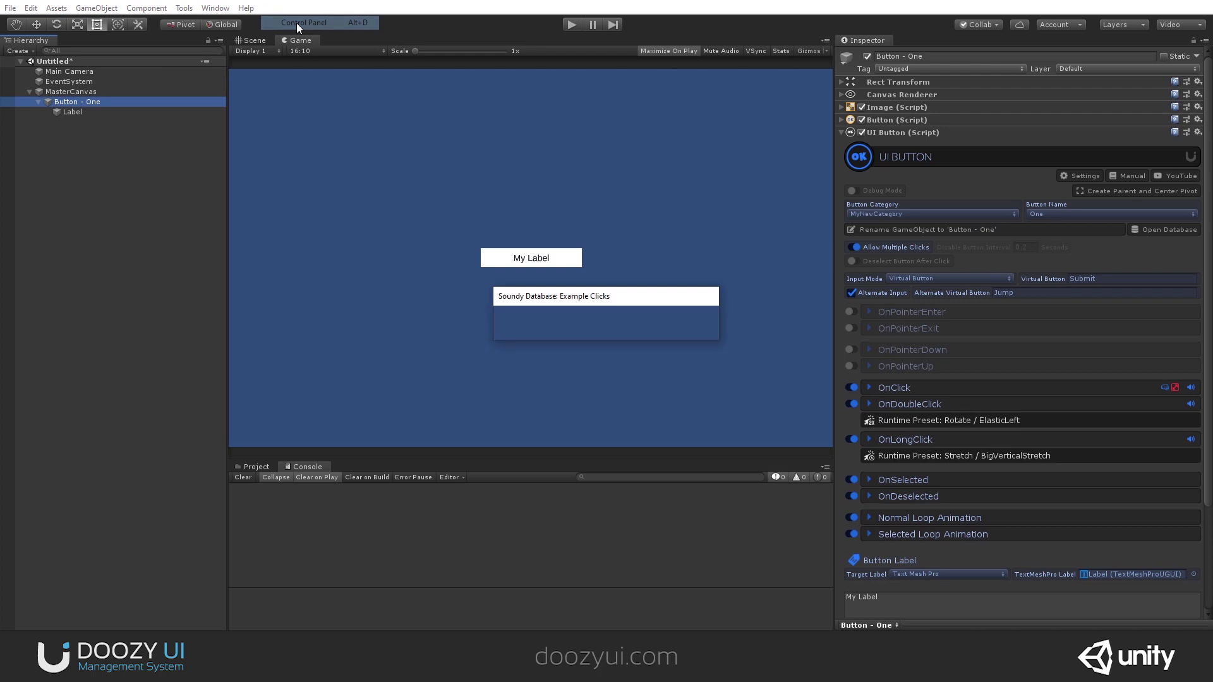
click(225, 153)
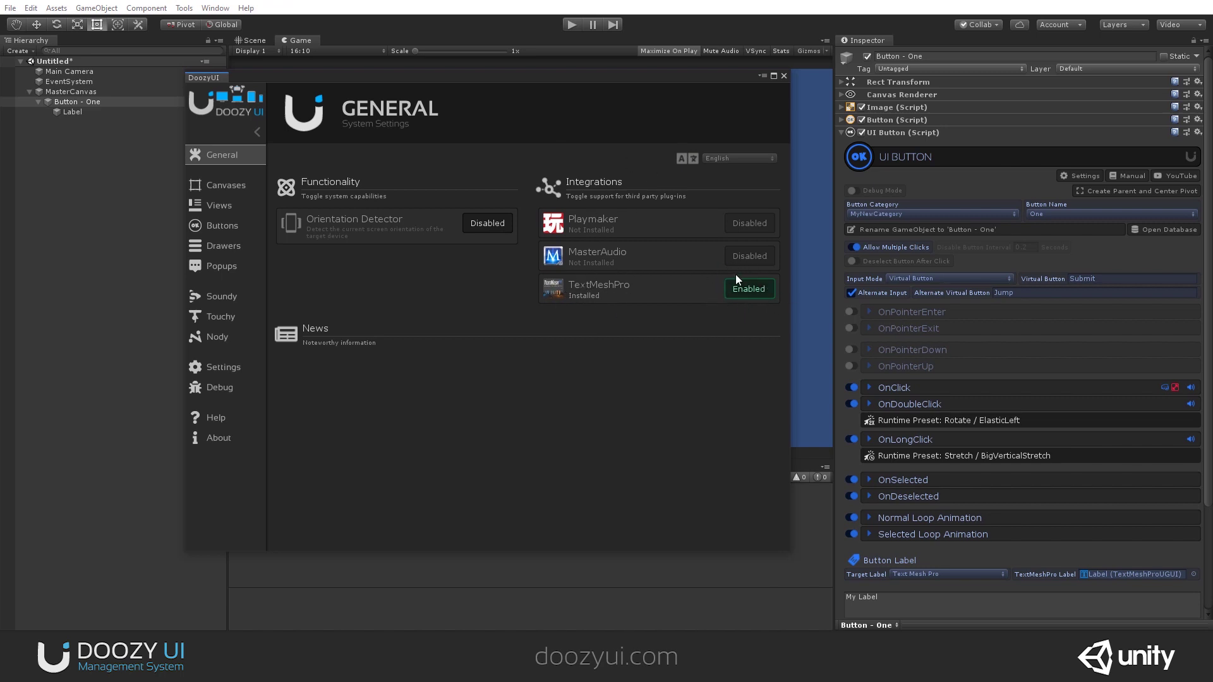
mouse_move(403, 78)
mouse_down()
mouse_move(445, 86)
mouse_move(416, 89)
mouse_up()
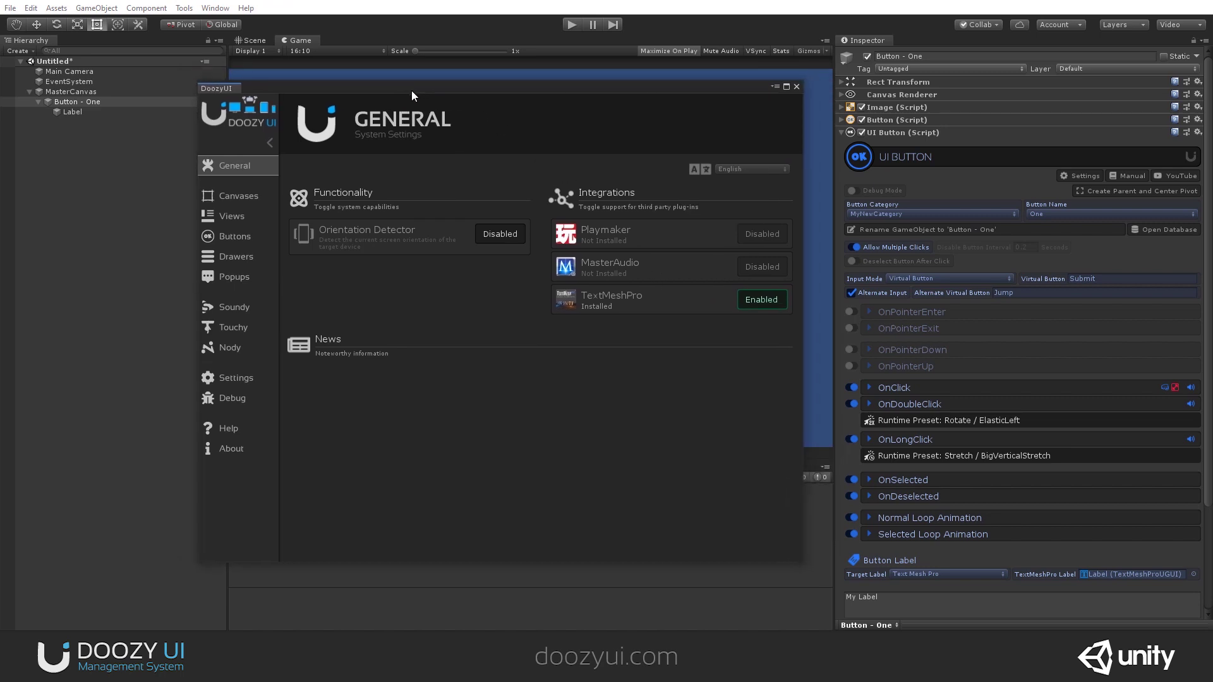
click(797, 88)
Create a standard Unity UI Button from the EventSystem object in the Hierarchy
click(38, 182)
right_click(77, 85)
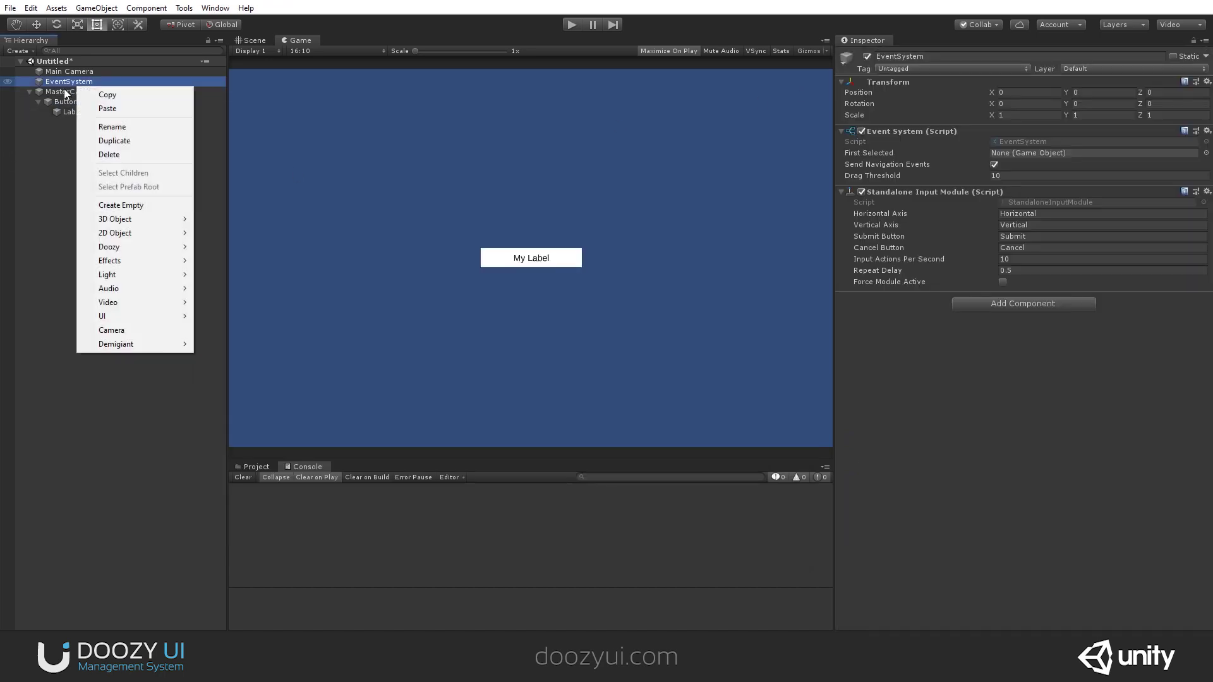
mouse_move(134, 317)
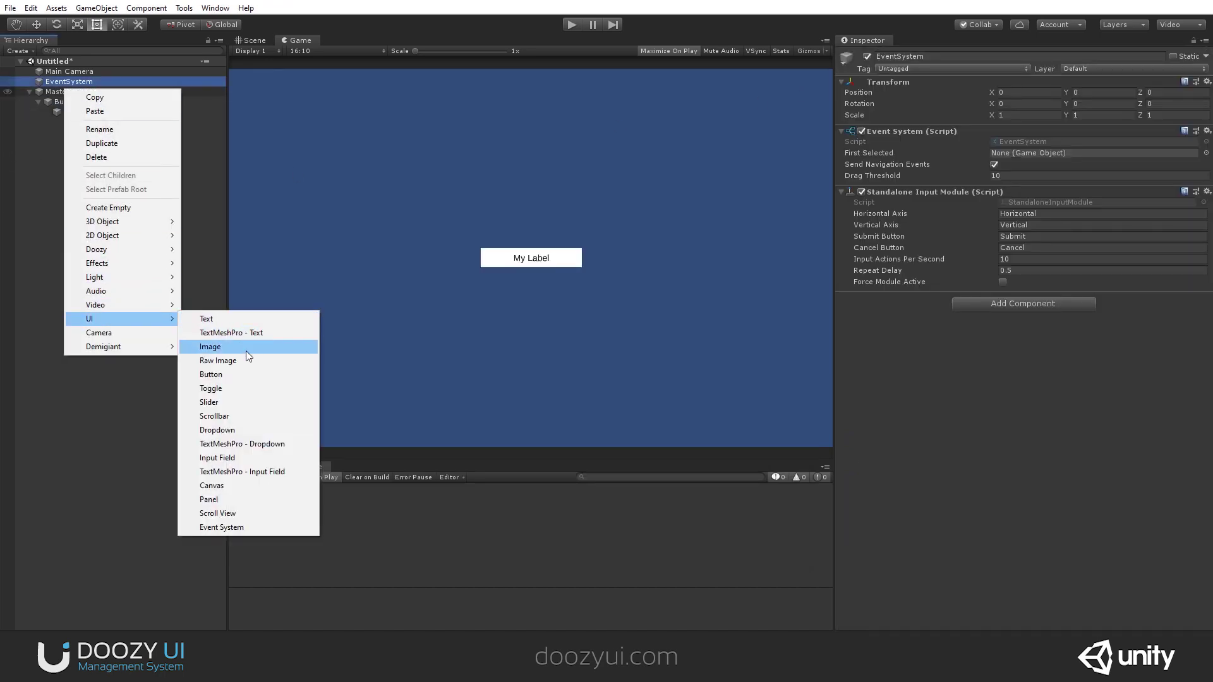
click(213, 374)
Place the standard Button below the My Label button in the Scene view and compare their text sharpness up close
click(252, 40)
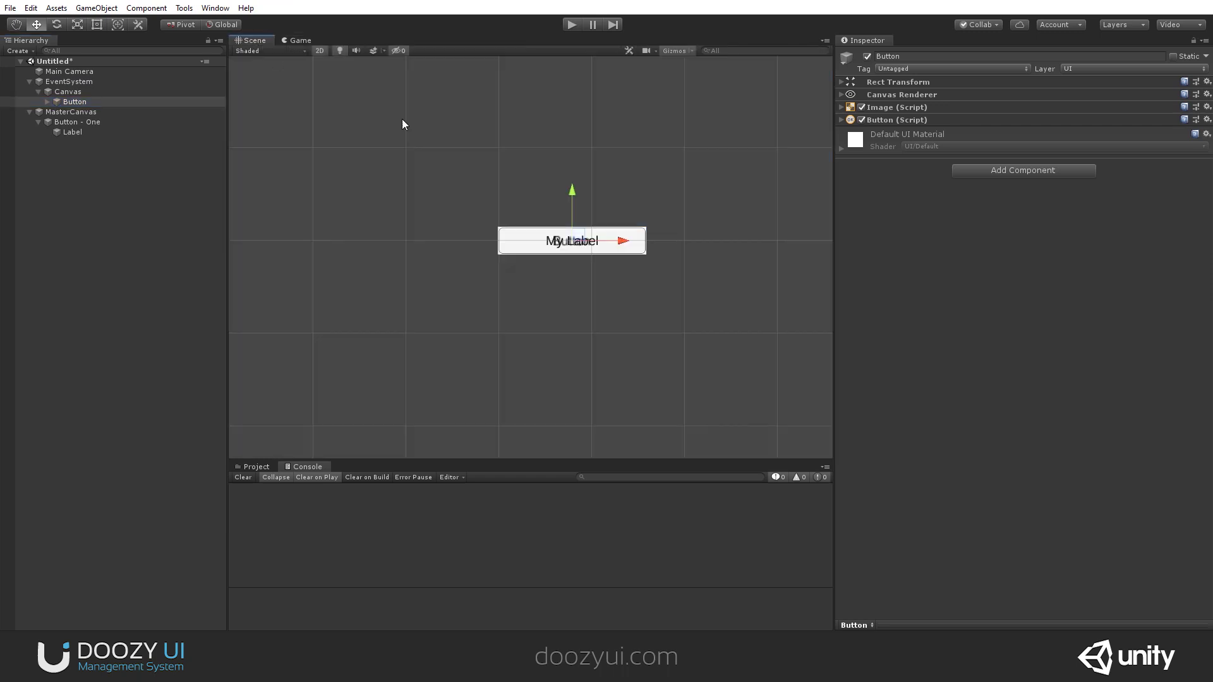
scroll(569, 243, up, 8)
scroll(600, 233, up, 3)
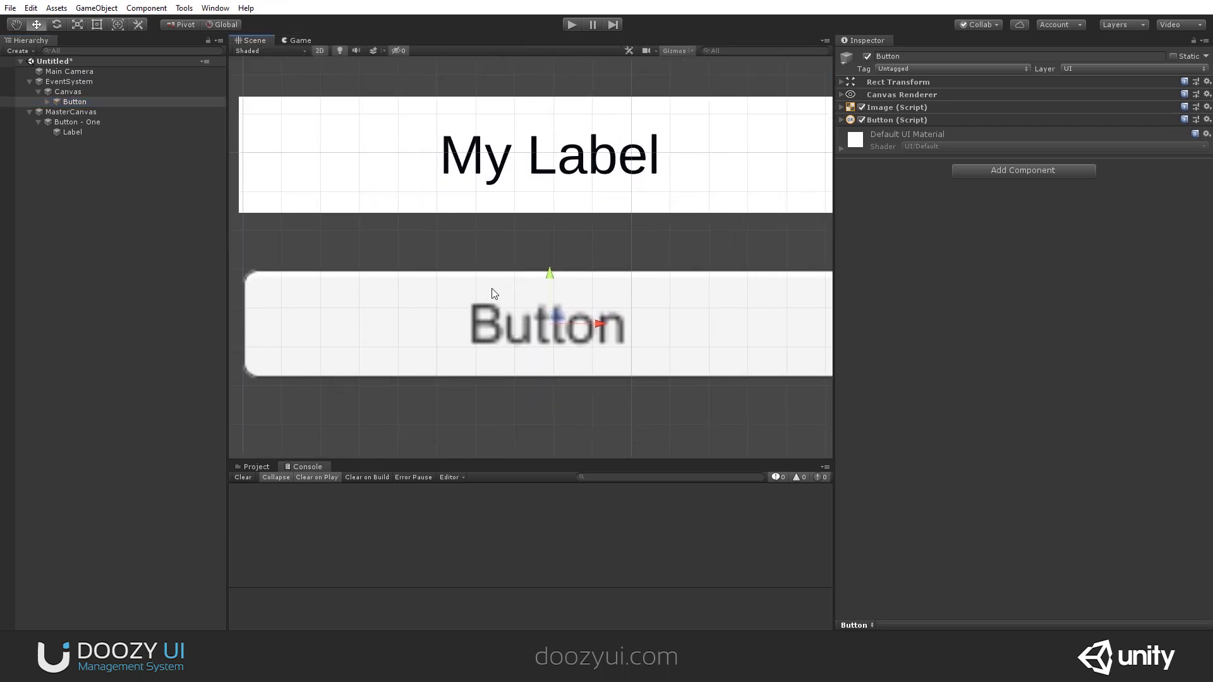
scroll(563, 130, down, 3)
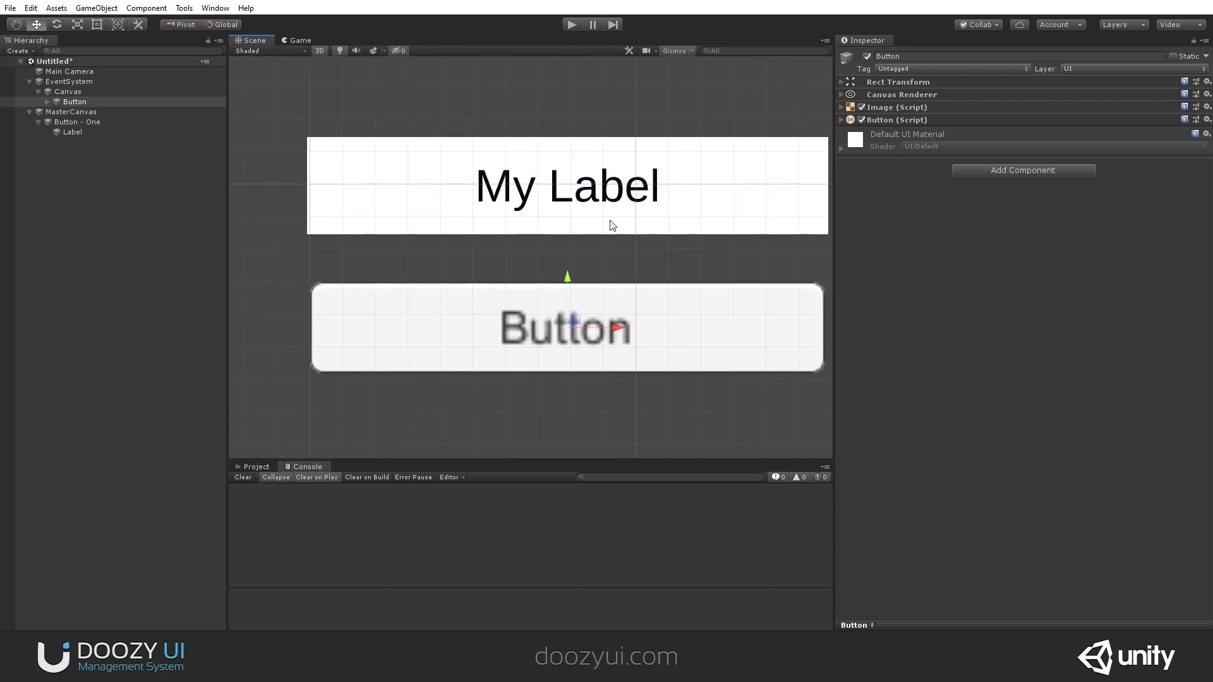
key(ctrl+2)
Review the OnClick, OnDoubleClick and OnLongClick settings of Button - One
click(75, 121)
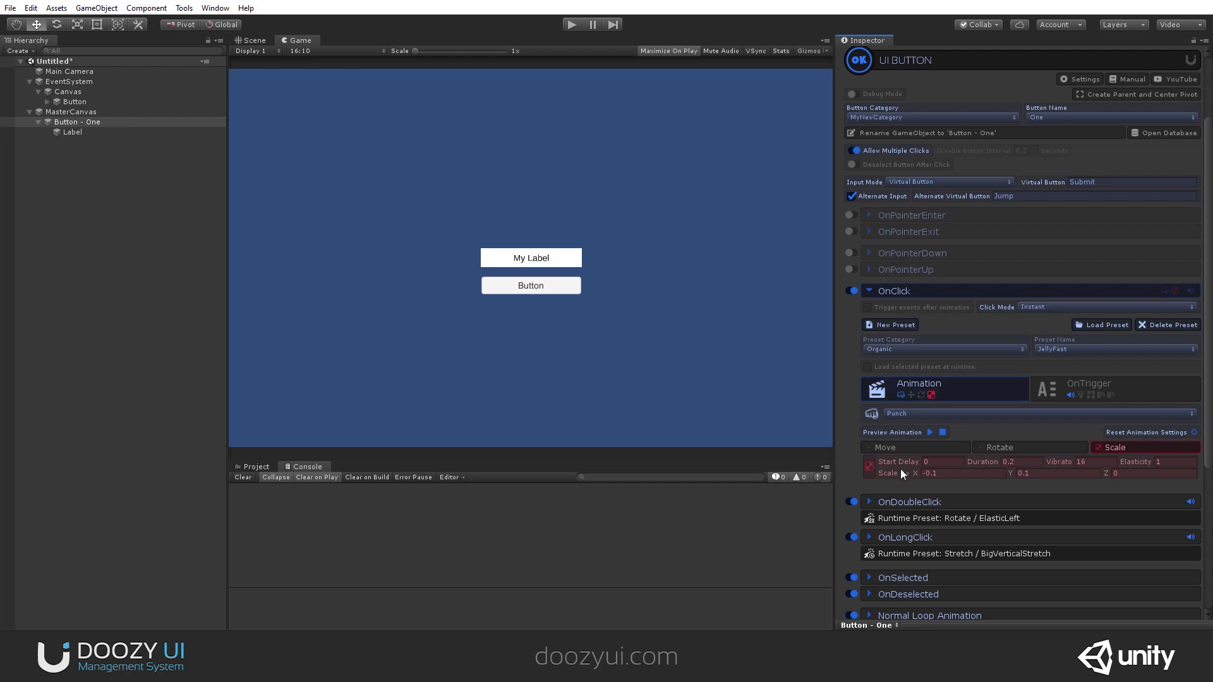
click(901, 495)
scroll(876, 390, down, 5)
click(911, 364)
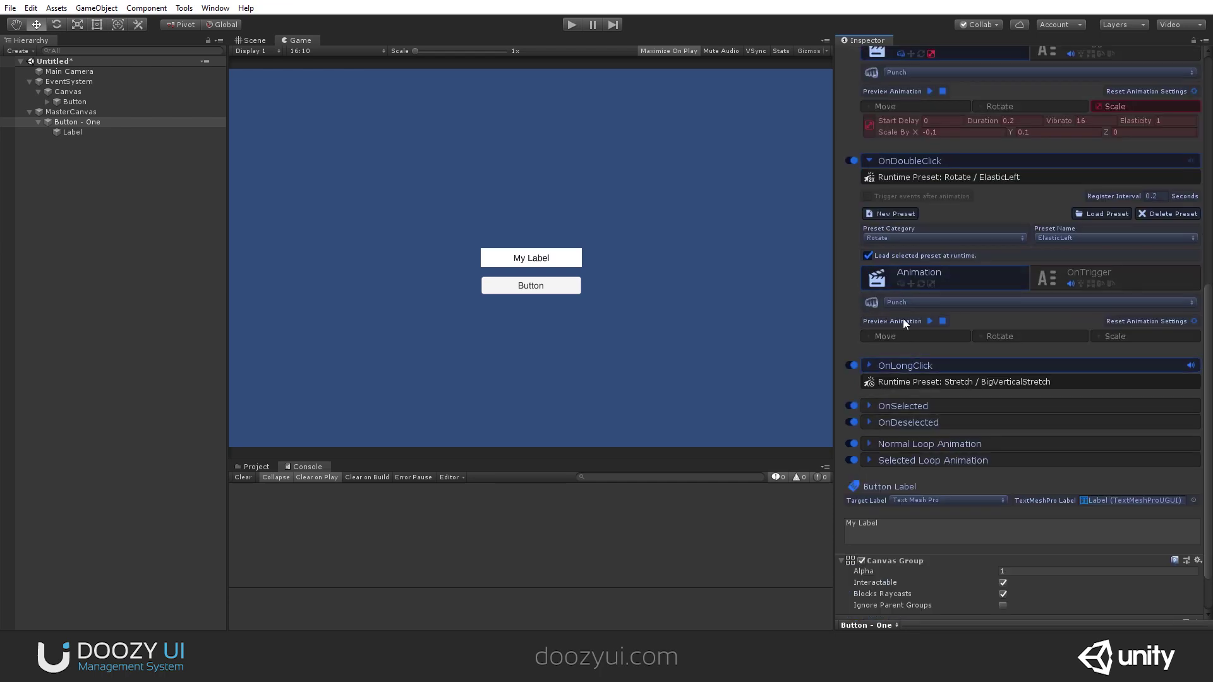
click(892, 160)
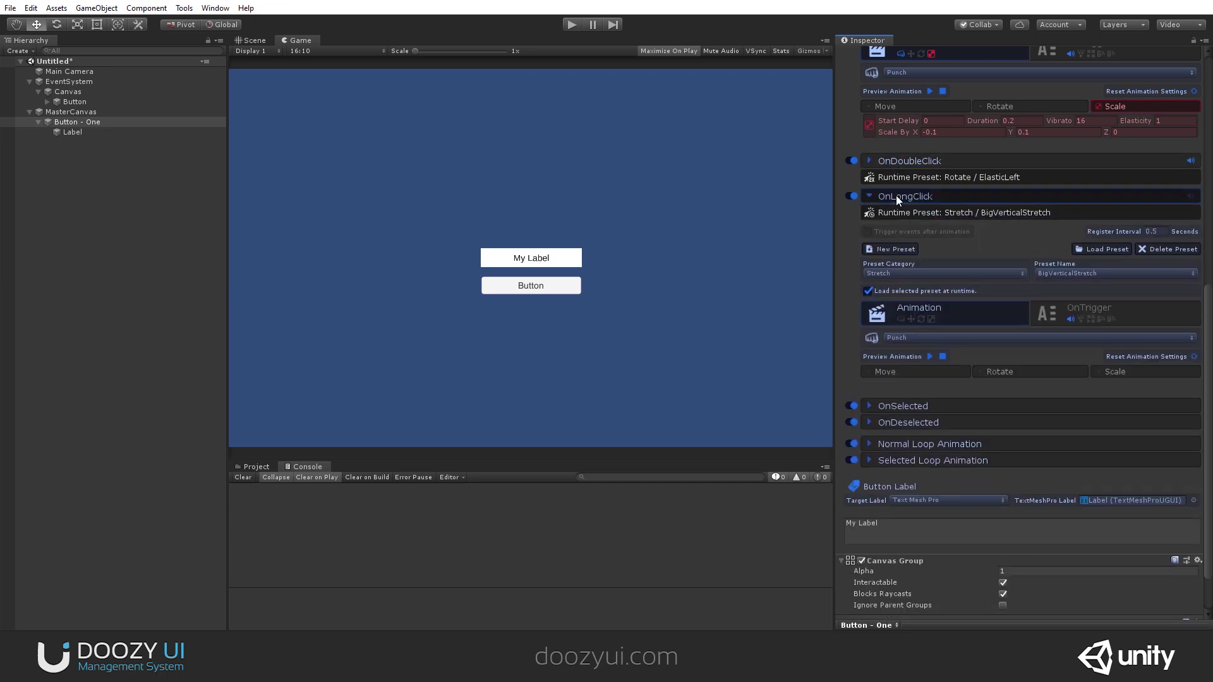
click(895, 195)
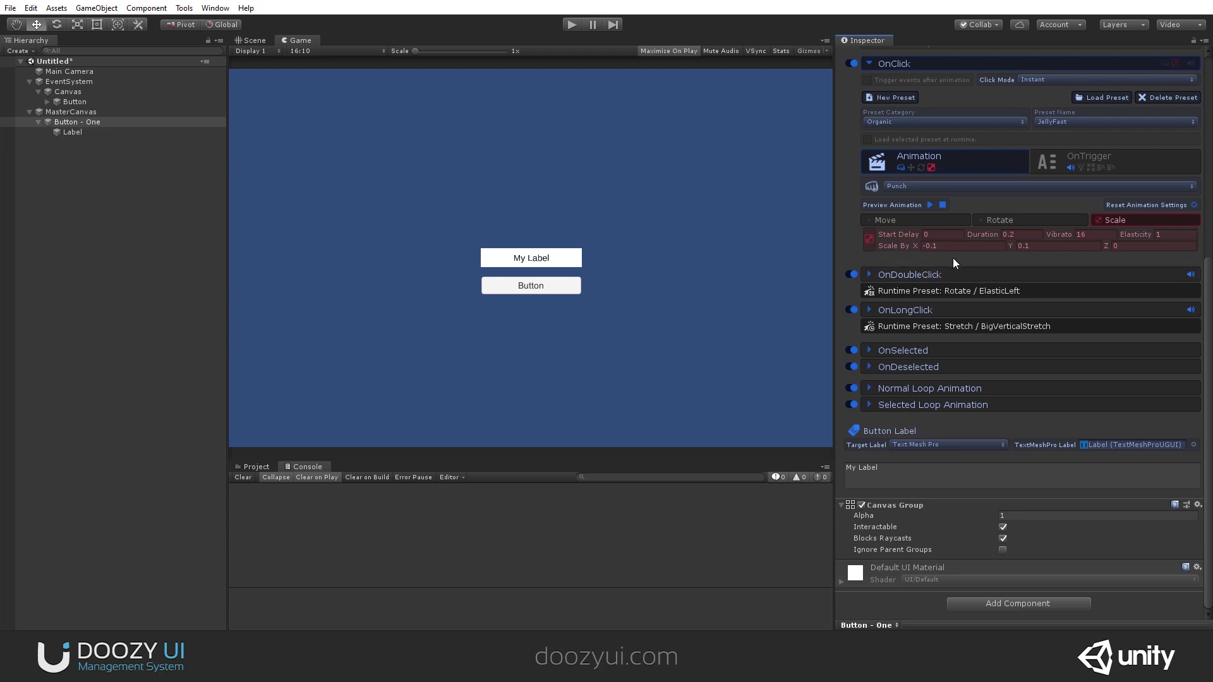
scroll(952, 258, up, 6)
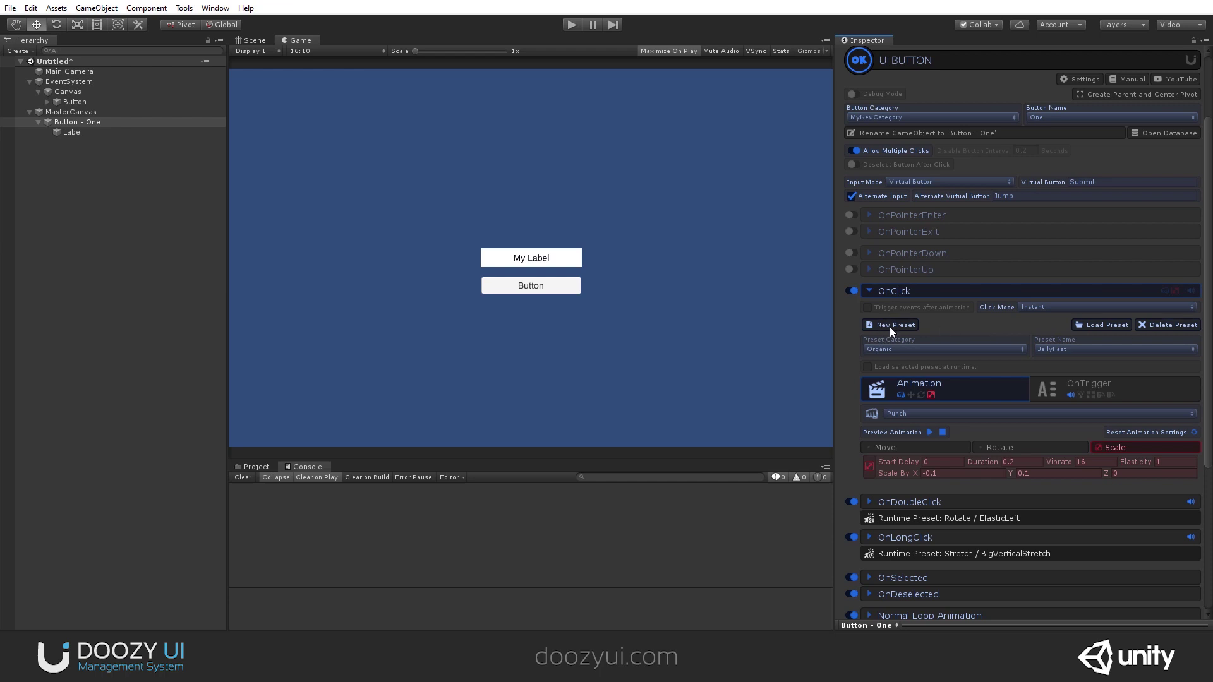
Review the punch Move option and the available preset categories for the OnClick animation of Button - One
click(912, 448)
click(921, 449)
click(950, 350)
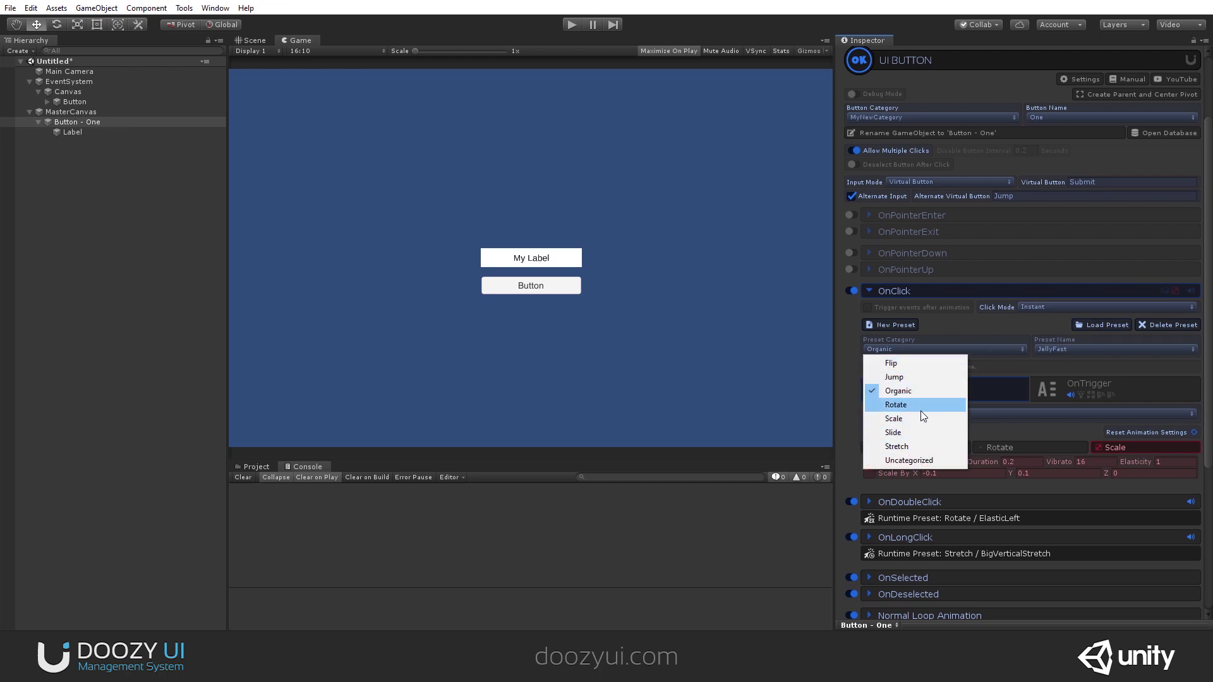
click(1055, 337)
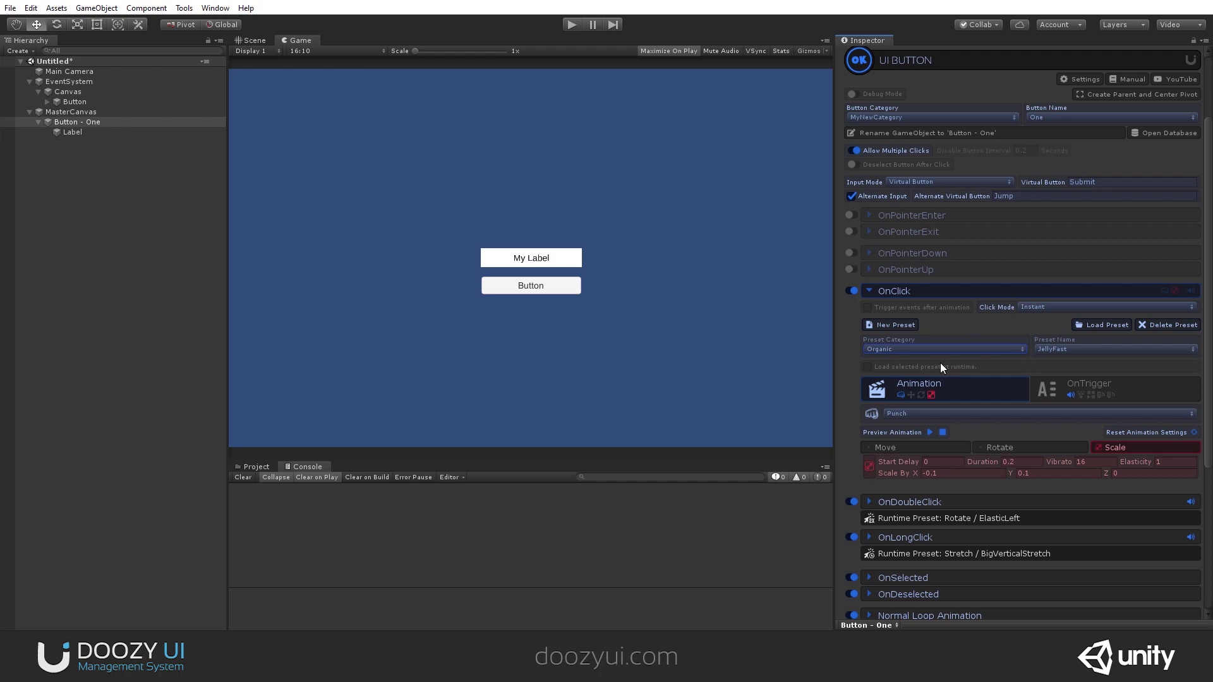
Try the Animator type for the OnClick animation with an empty target Animator entry, remove the entry, and set the type to State
scroll(945, 336, down, 4)
click(920, 300)
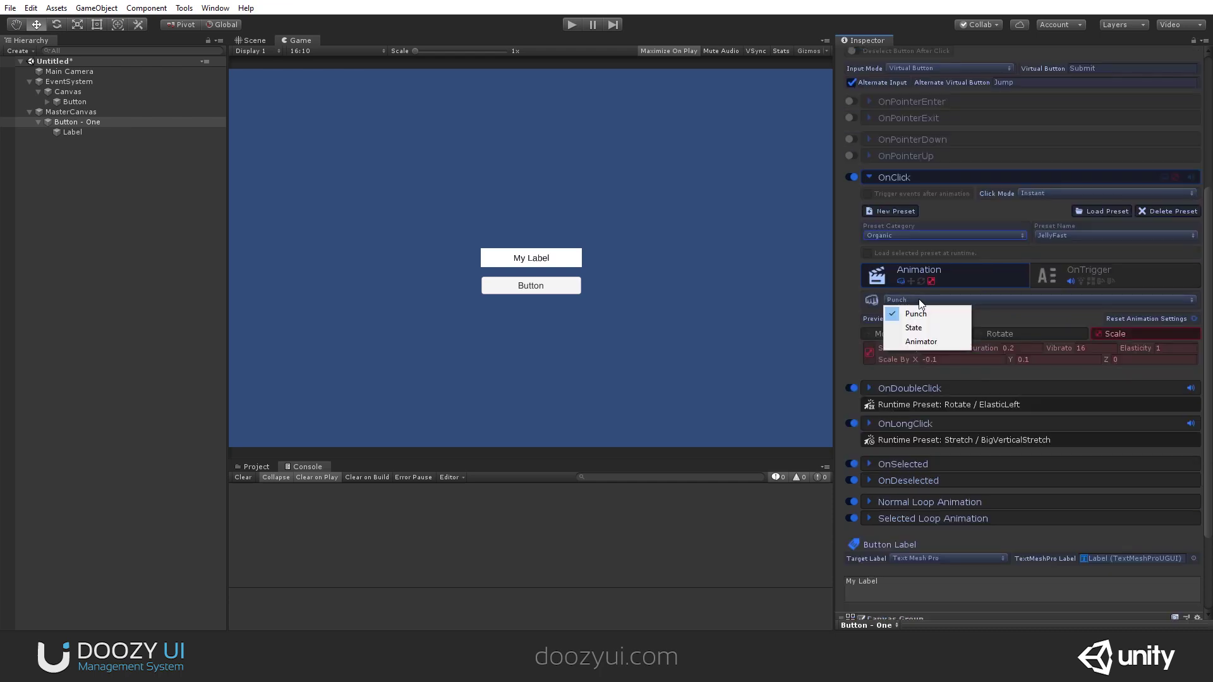
click(946, 341)
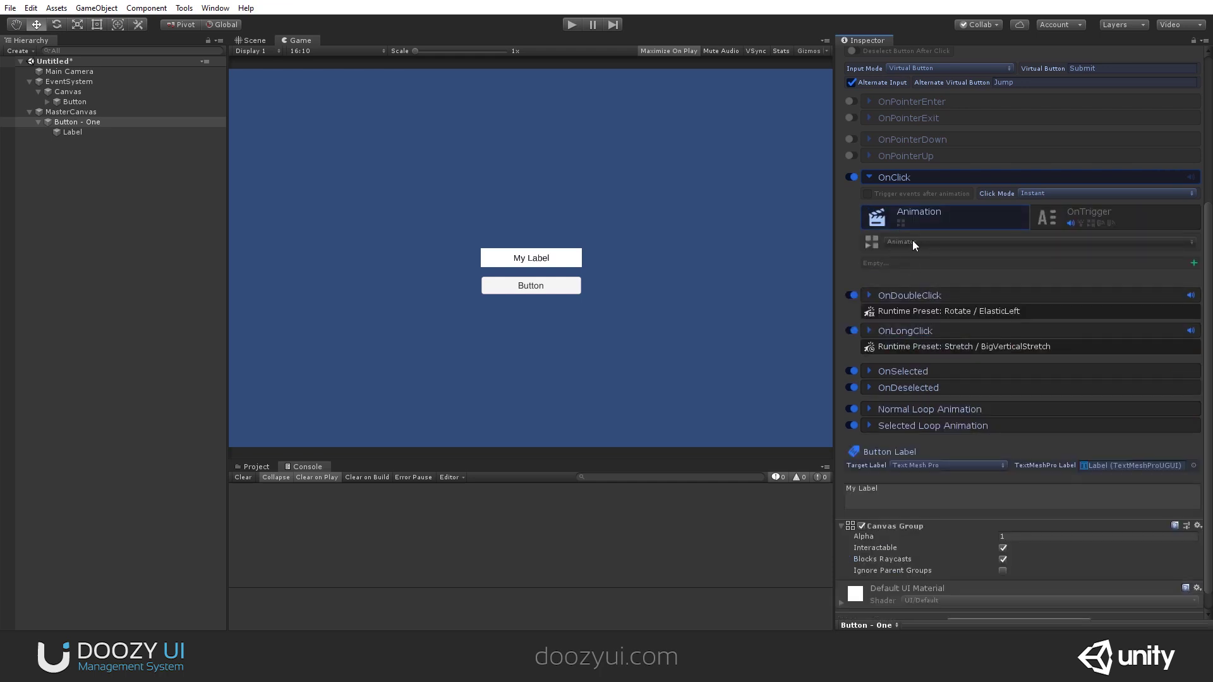
click(1194, 263)
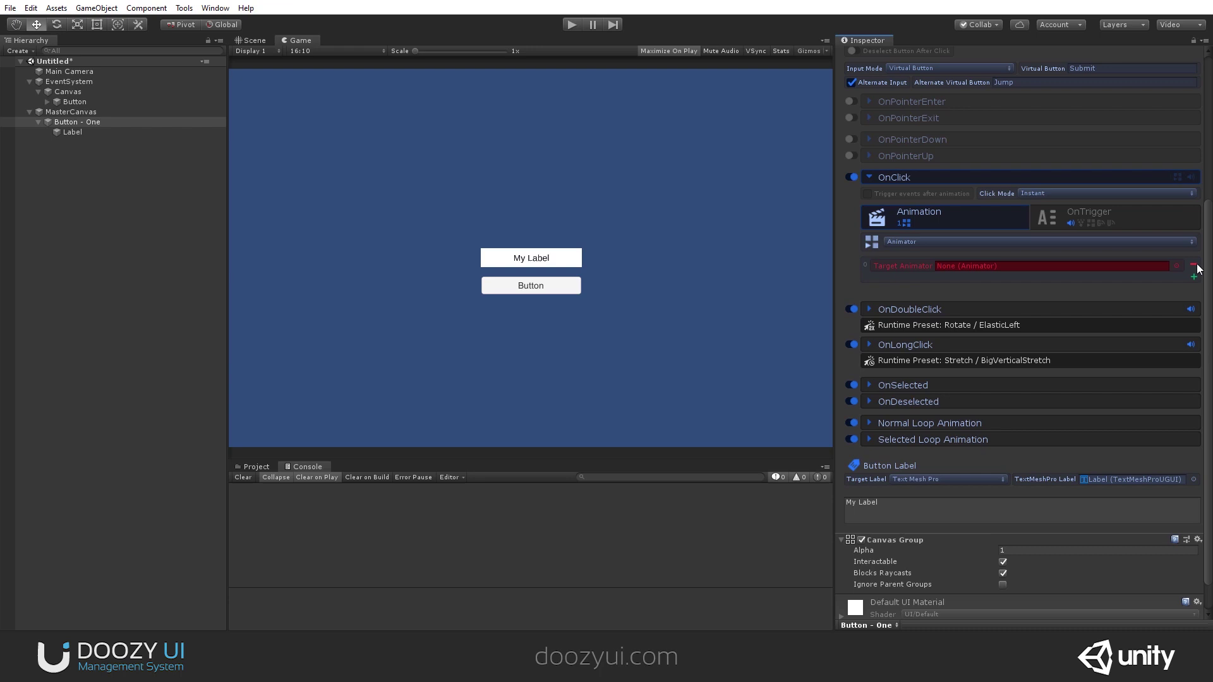
click(1195, 265)
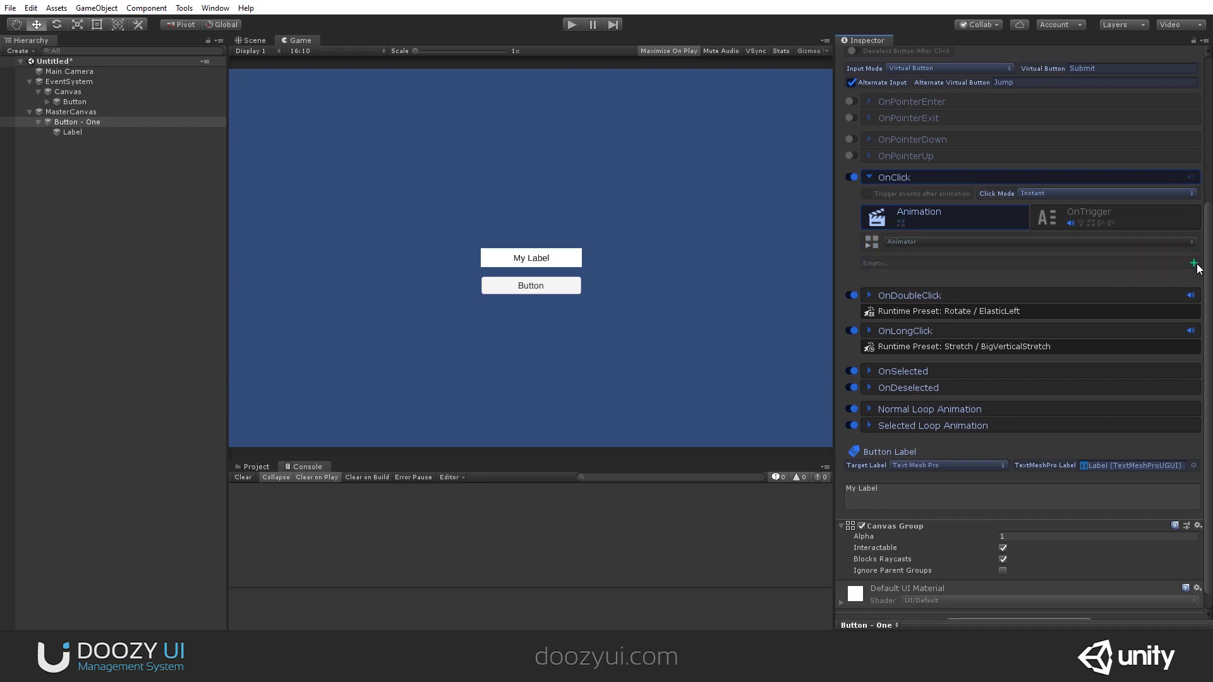
click(1123, 242)
click(893, 268)
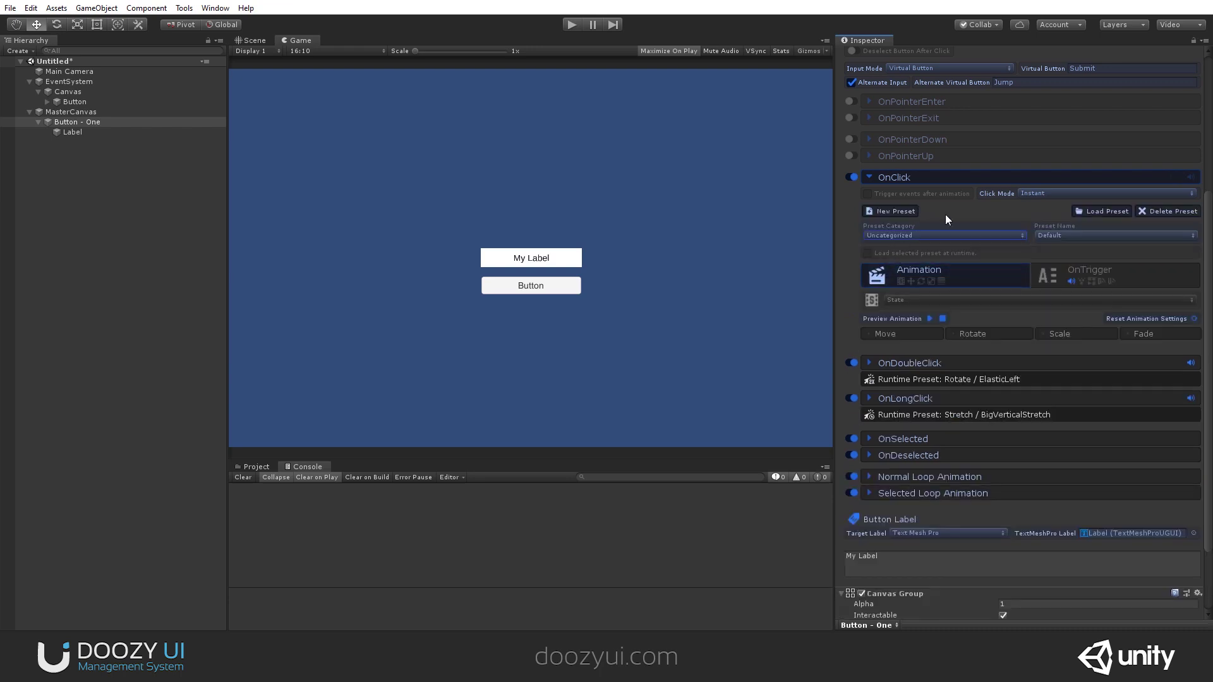
Open the example scene E4 - Drawer - Portrait - 2D from Assets/Doozy/Examples/_Scenes
click(262, 467)
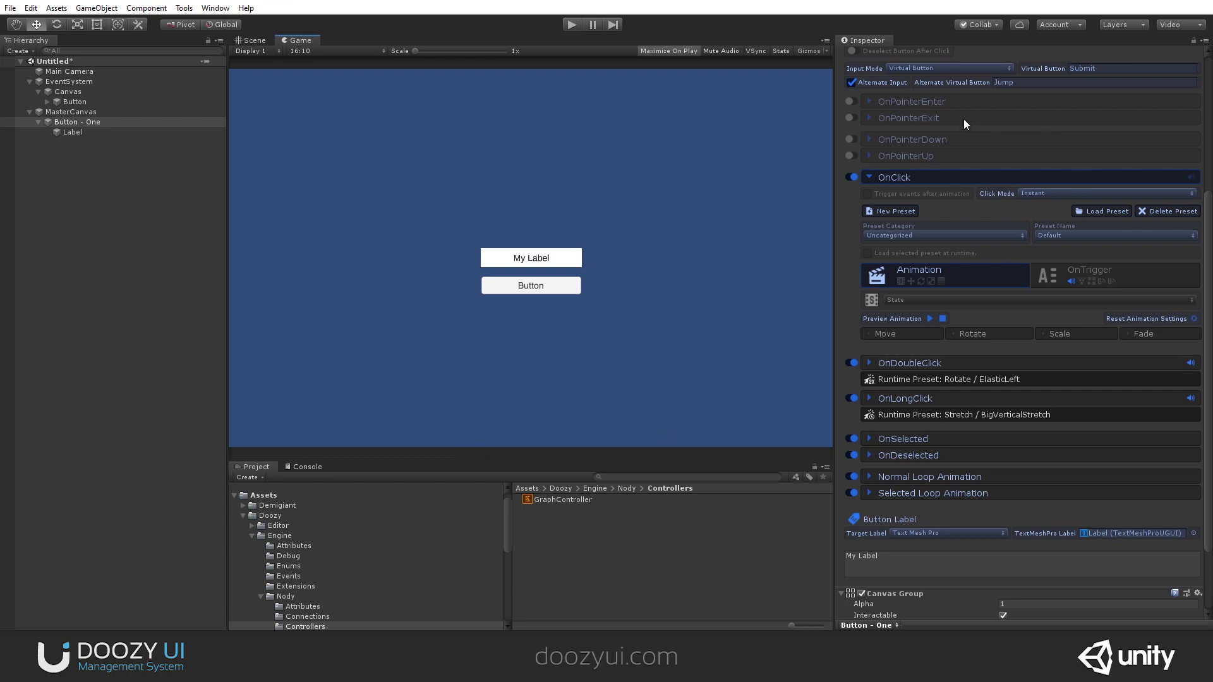
click(259, 537)
click(253, 536)
click(285, 545)
double_click(545, 498)
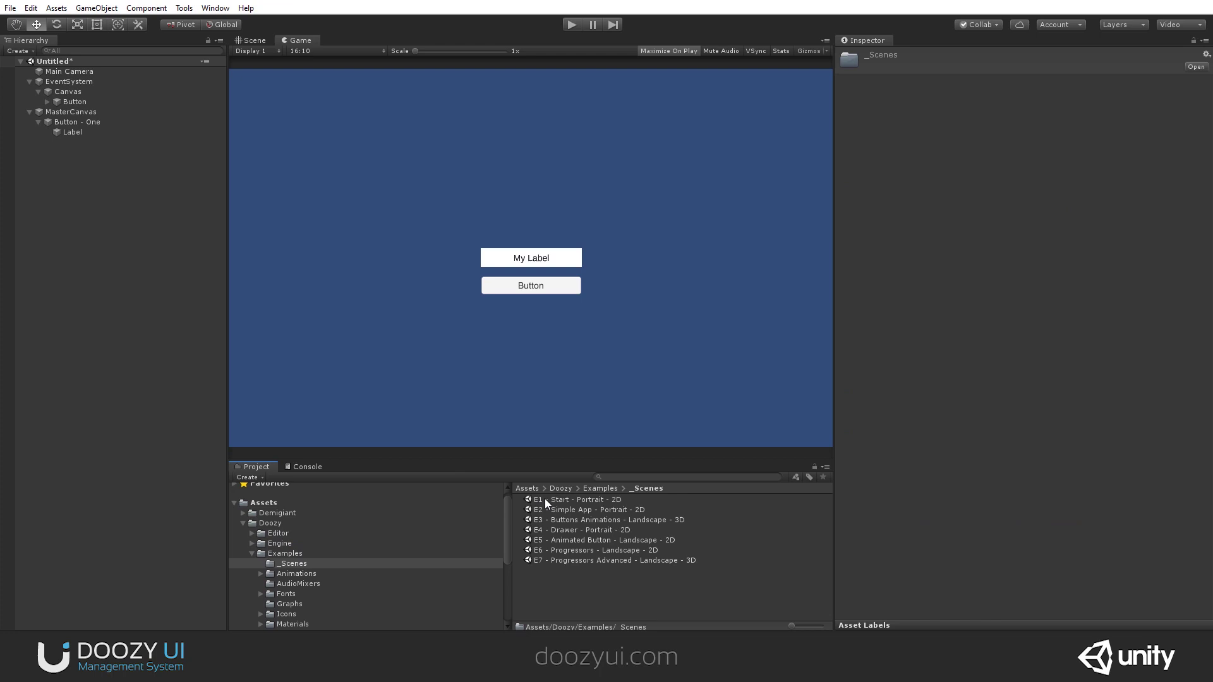
double_click(619, 529)
click(653, 348)
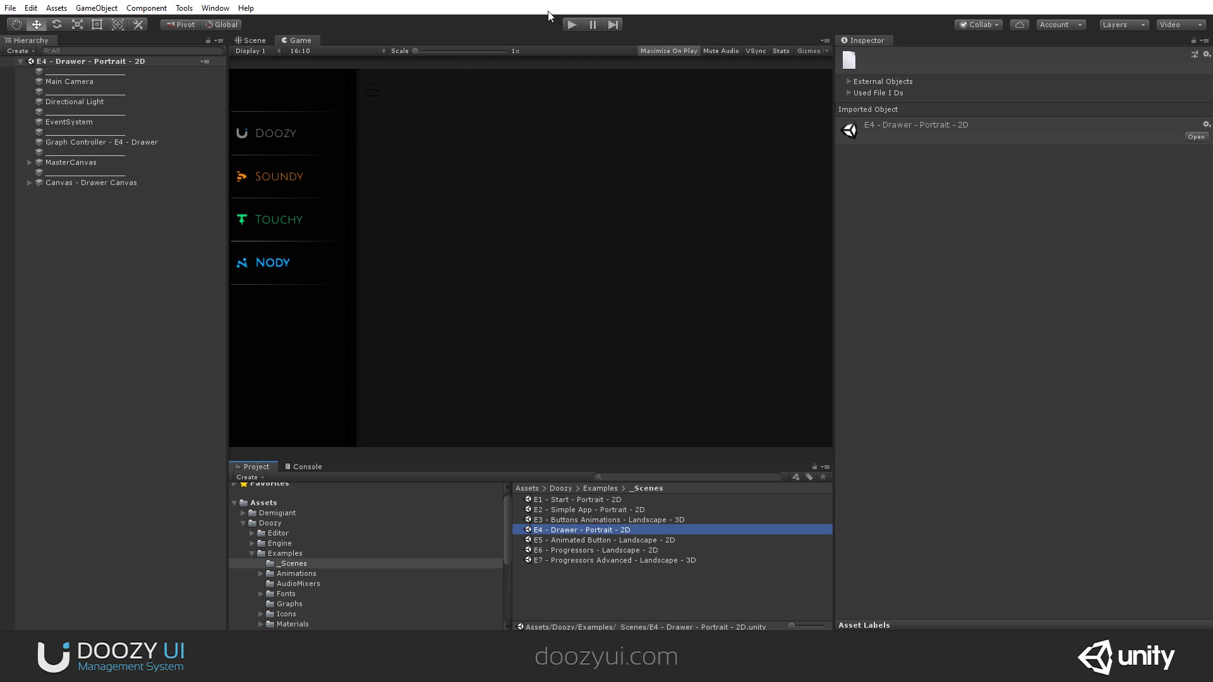
Expand Canvas - Drawer Canvas down to Buttons - Vertical Layout and select Button - Doozy
click(28, 183)
click(39, 193)
click(46, 213)
click(55, 233)
click(107, 254)
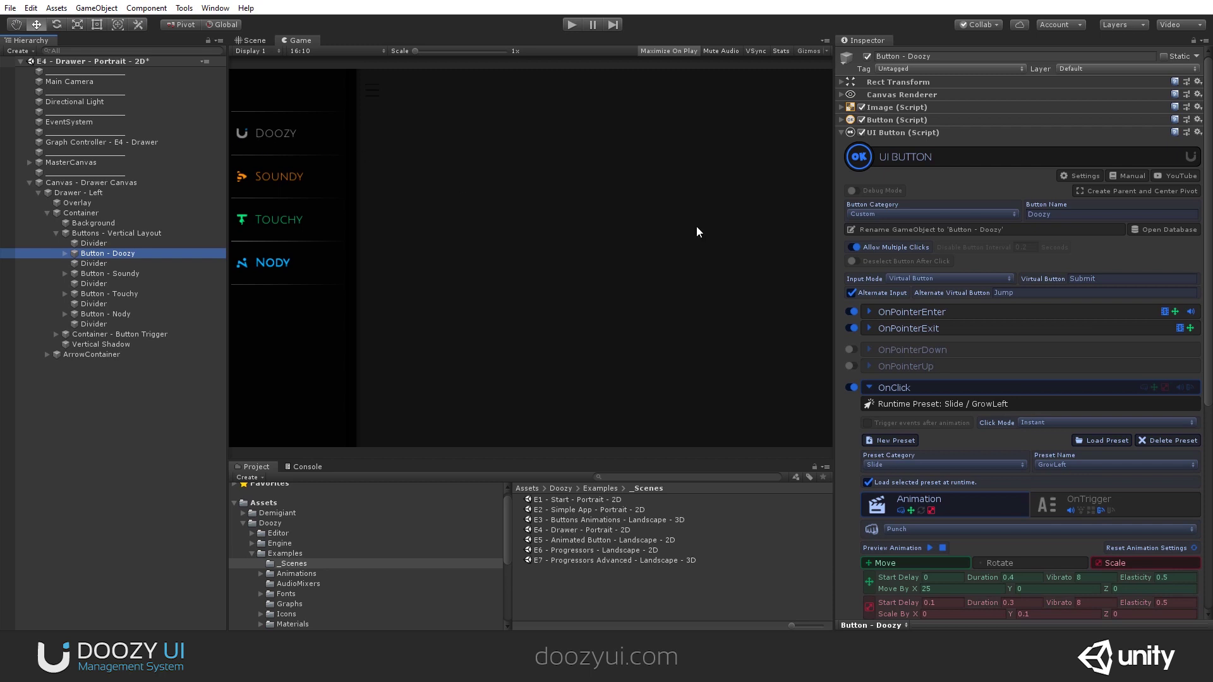
Examine the OnPointerEnter and OnPointerExit Move animations of Button - Doozy, including the available animation types
click(914, 389)
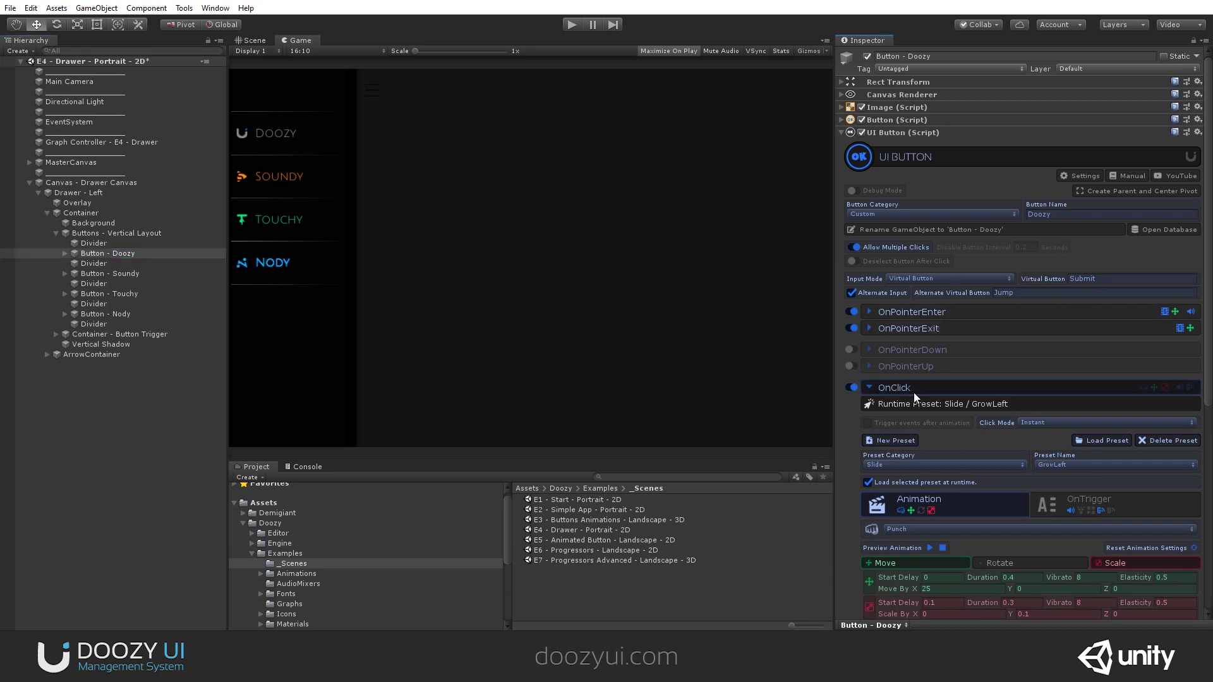
click(913, 314)
scroll(966, 354, down, 3)
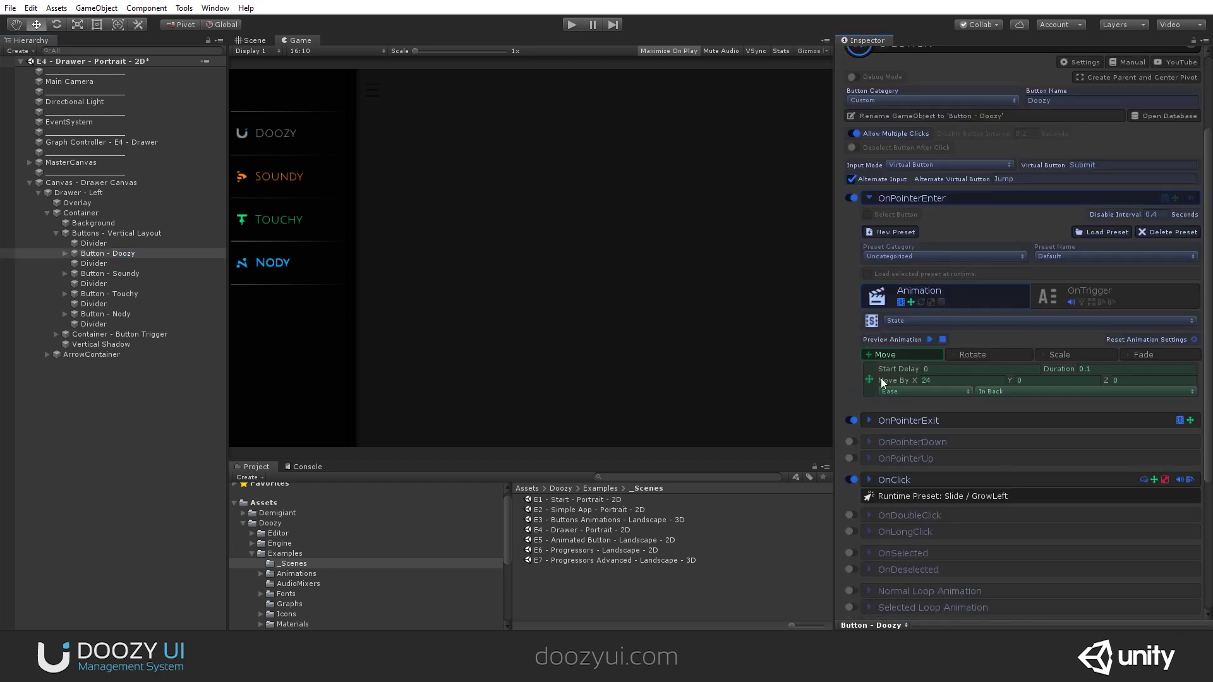
click(960, 419)
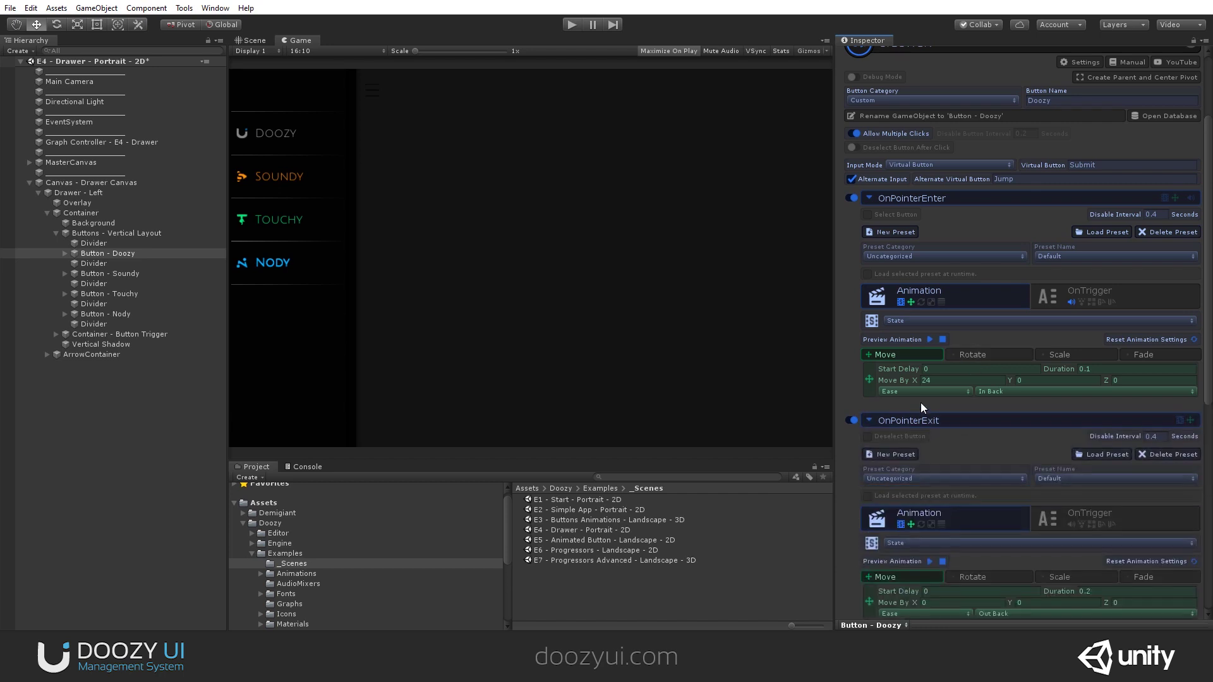
click(906, 321)
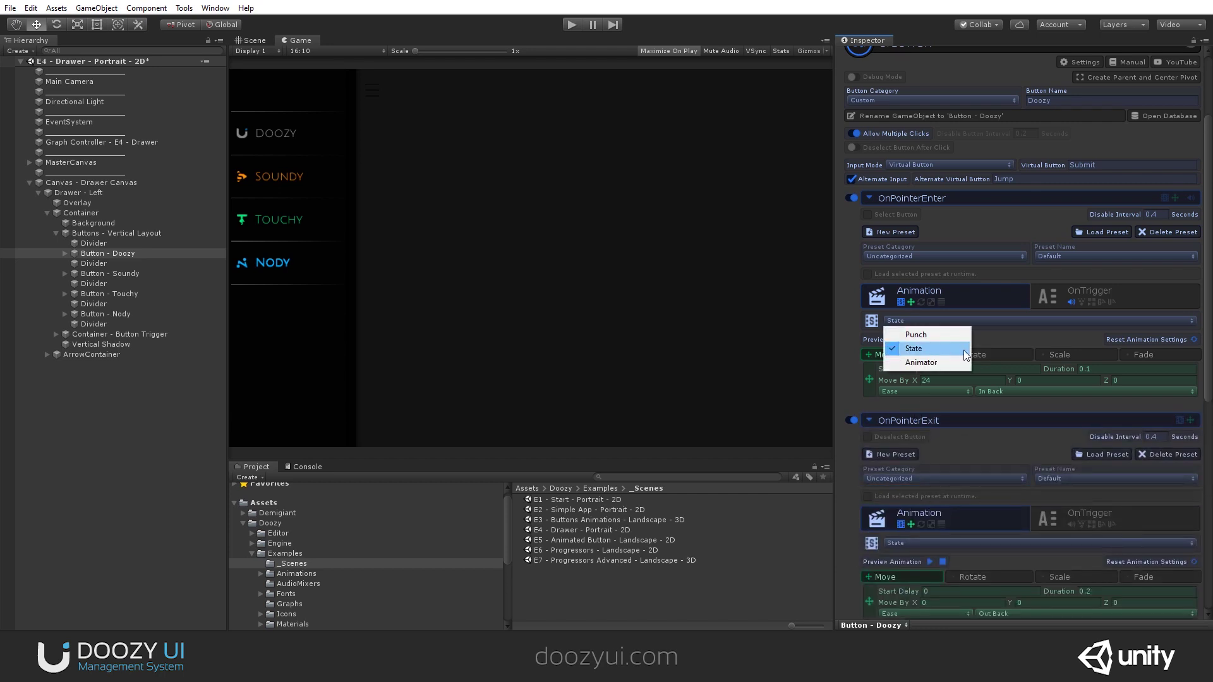
click(981, 339)
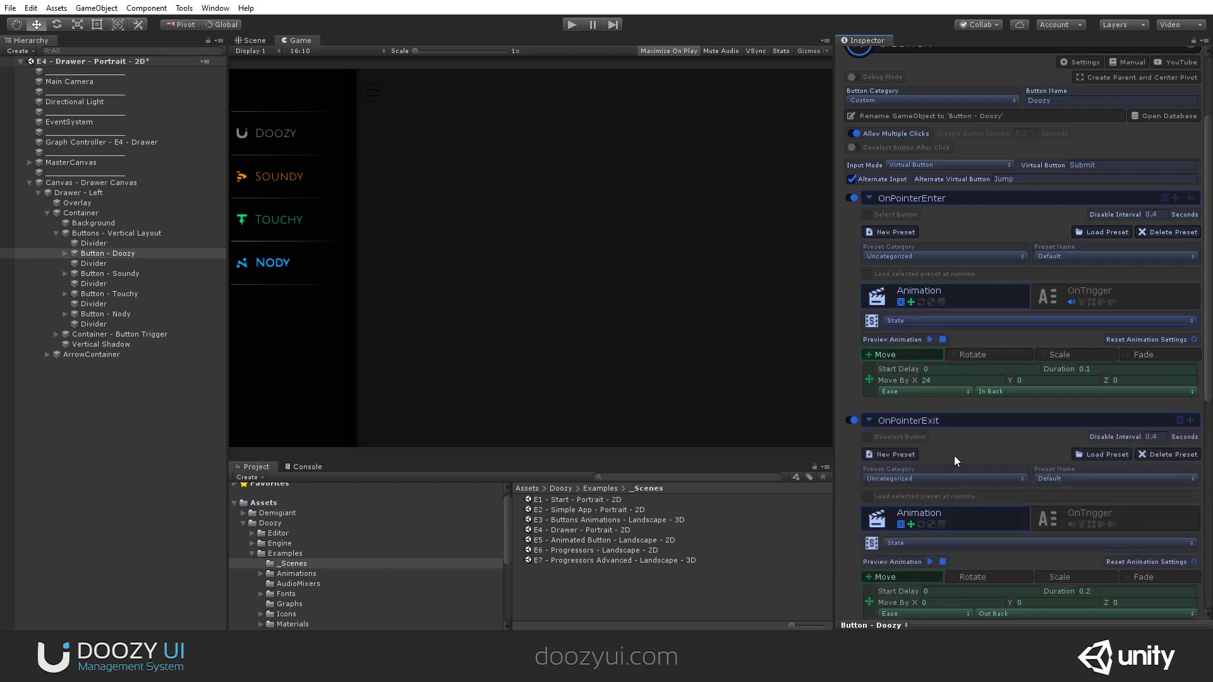
scroll(954, 456, down, 3)
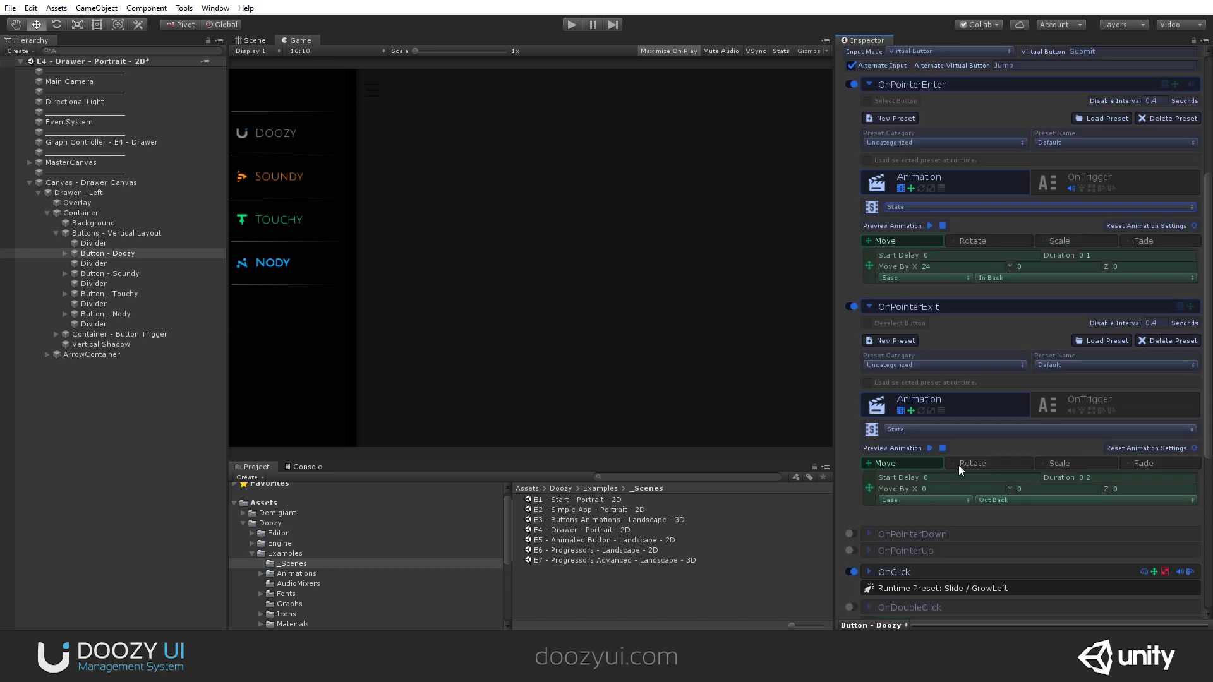
Play the scene, open the drawer menu to test the Doozy button's pointer animations, and exit play mode
click(574, 23)
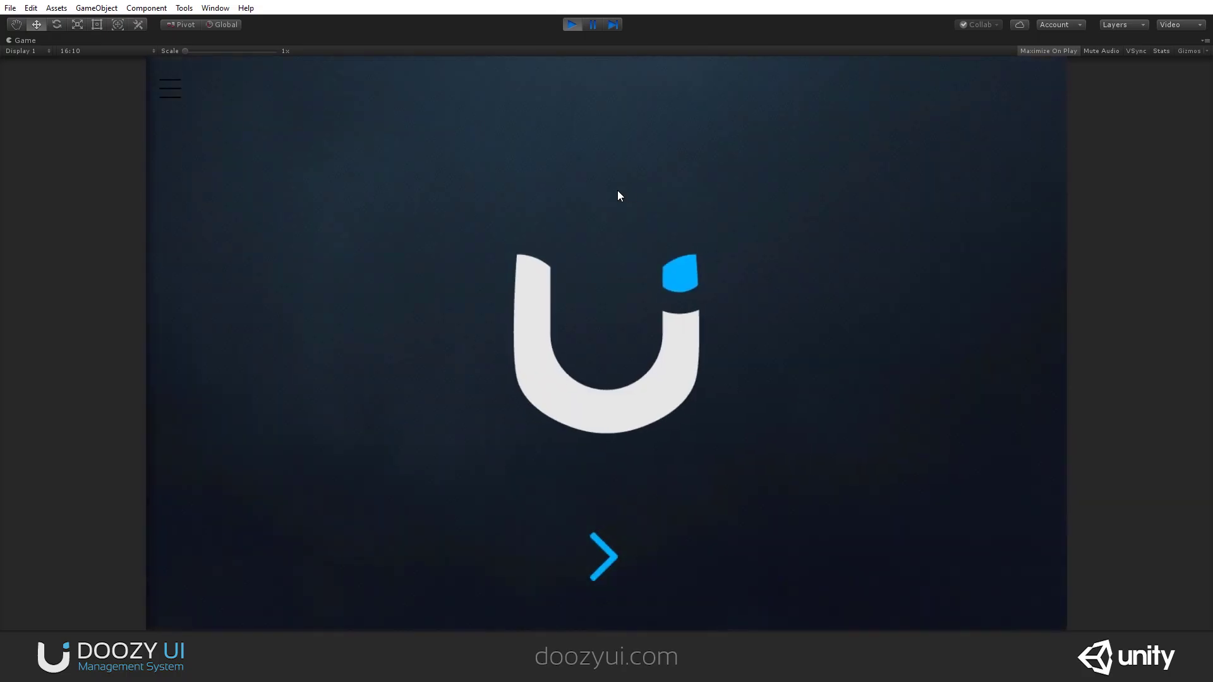
click(170, 89)
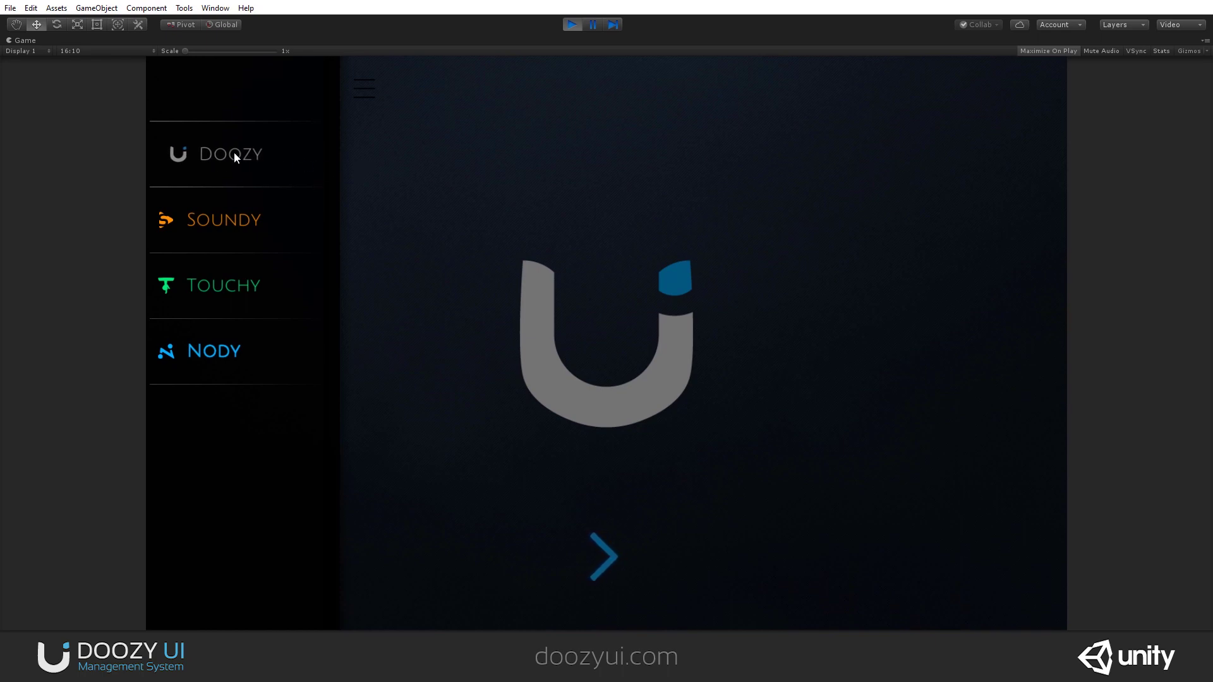
click(1205, 40)
click(1129, 86)
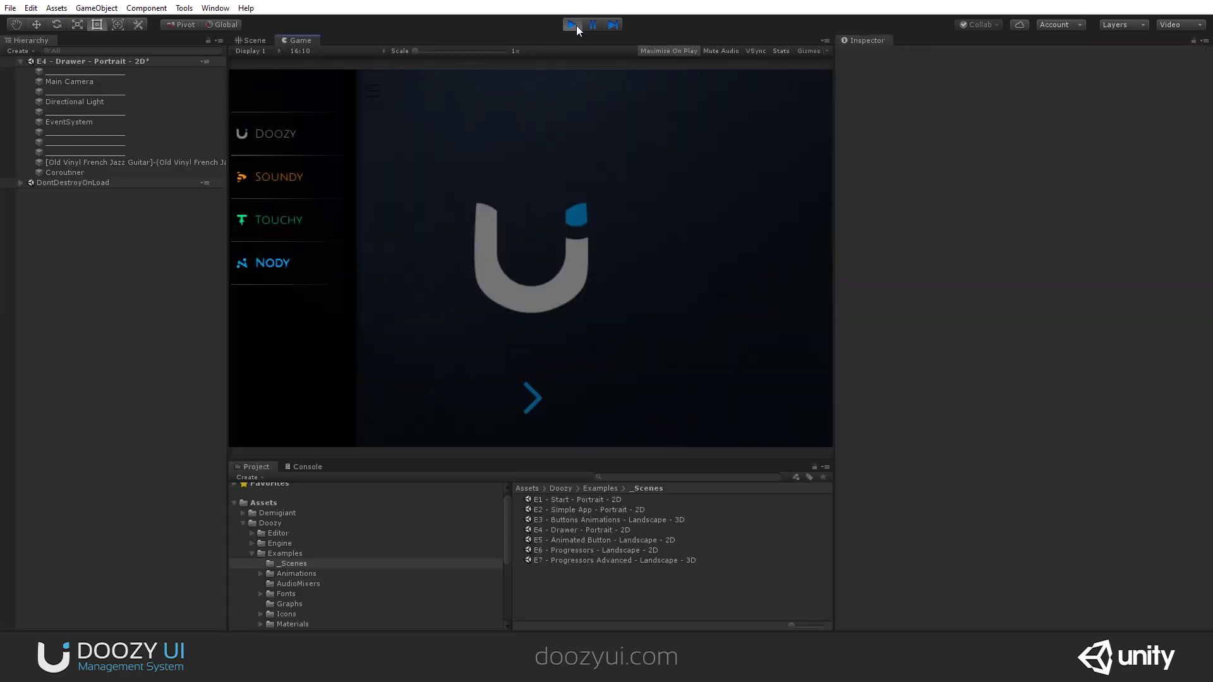
click(571, 24)
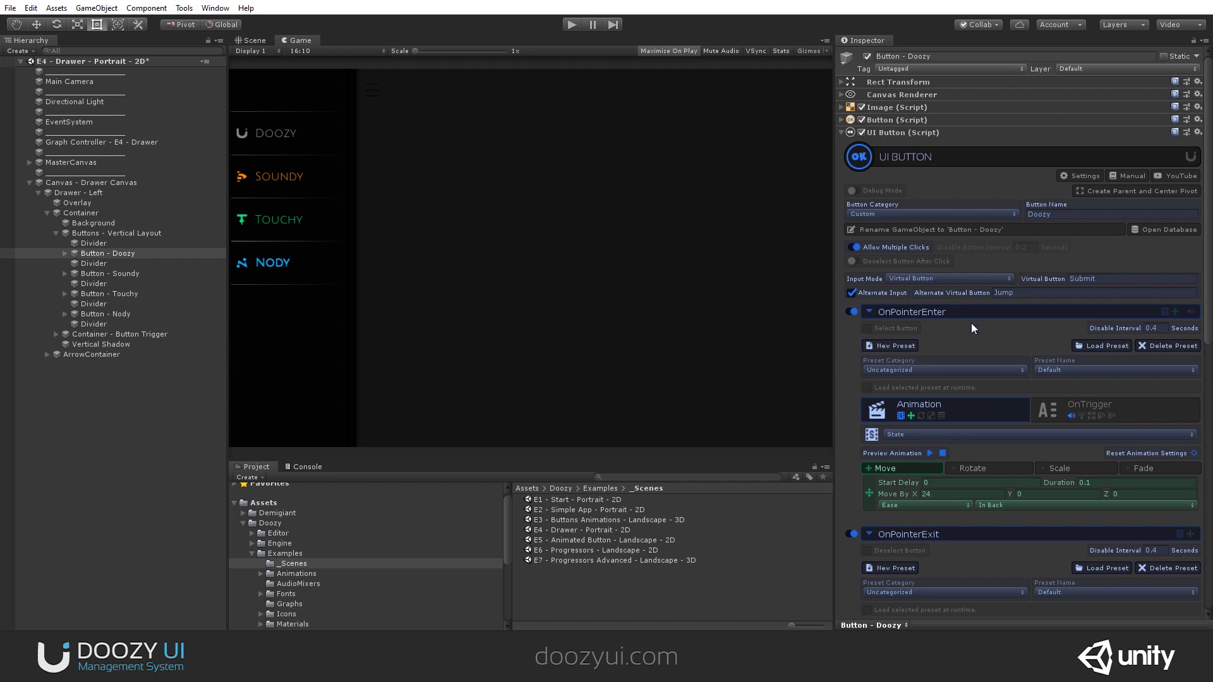
Collapse the Canvas - Drawer Canvas hierarchy and the OnPointerEnter and OnPointerExit sections of Button - Doozy
click(30, 183)
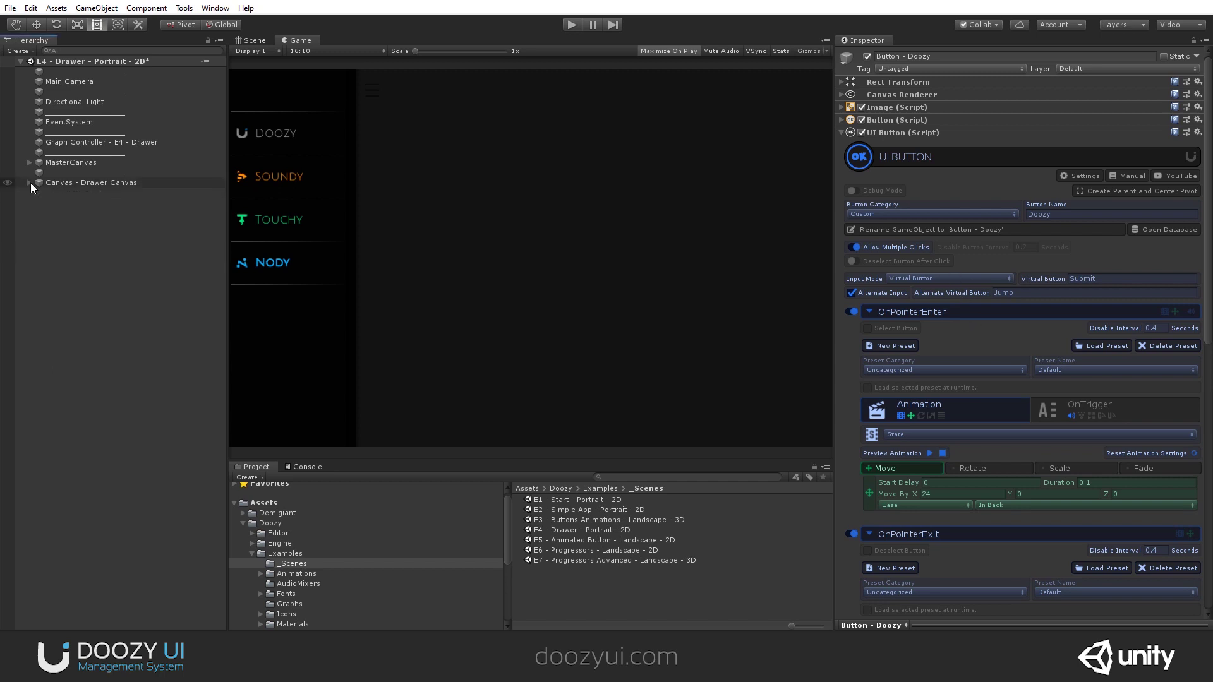
click(910, 312)
click(919, 328)
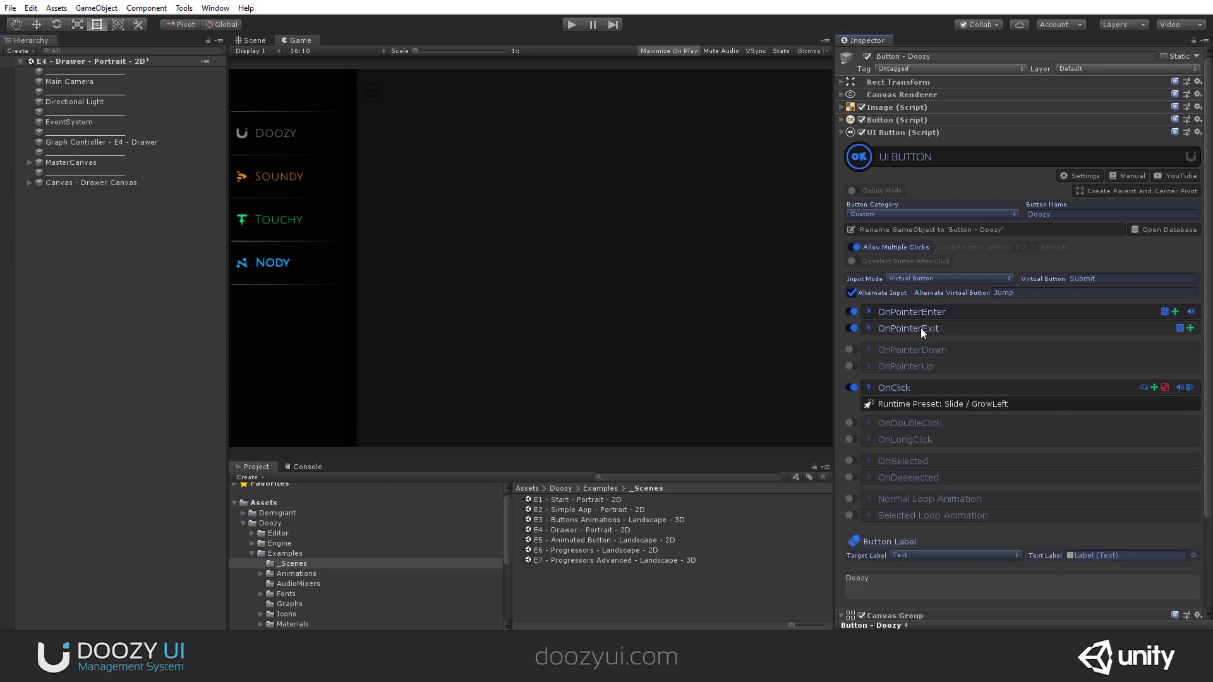